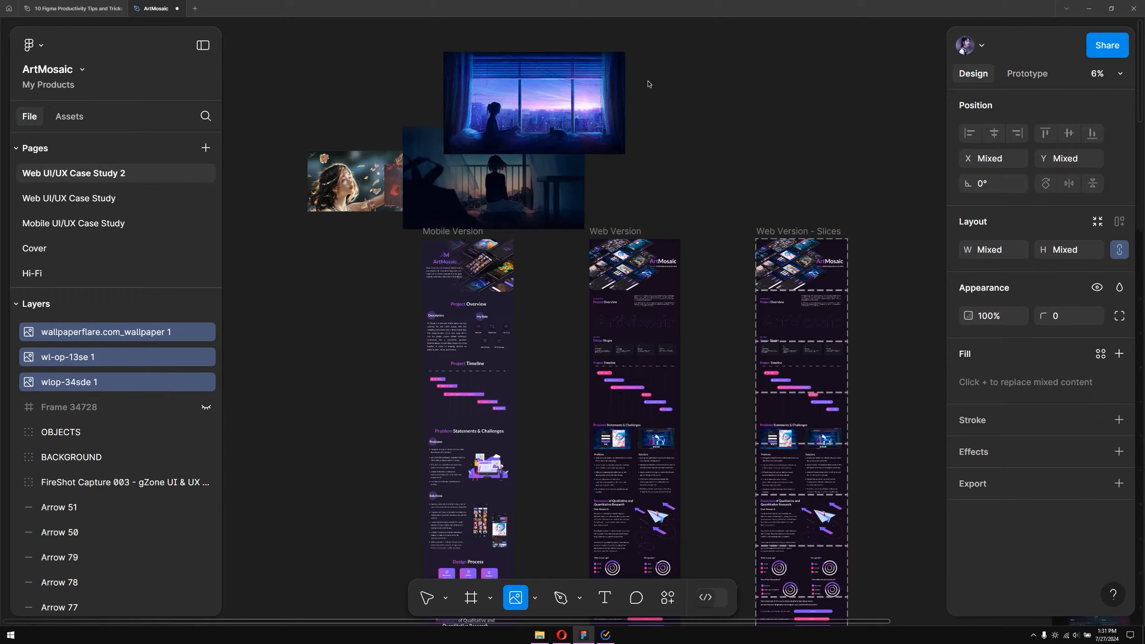
Place the imported images onto the canvas and move them as a group above the case study frames
{"action": "left_click", "coordinate": [647, 80]}
{"action": "left_click", "coordinate": [699, 143]}
{"action": "left_click", "coordinate": [399, 94]}
{"action": "left_click", "coordinate": [265, 109]}
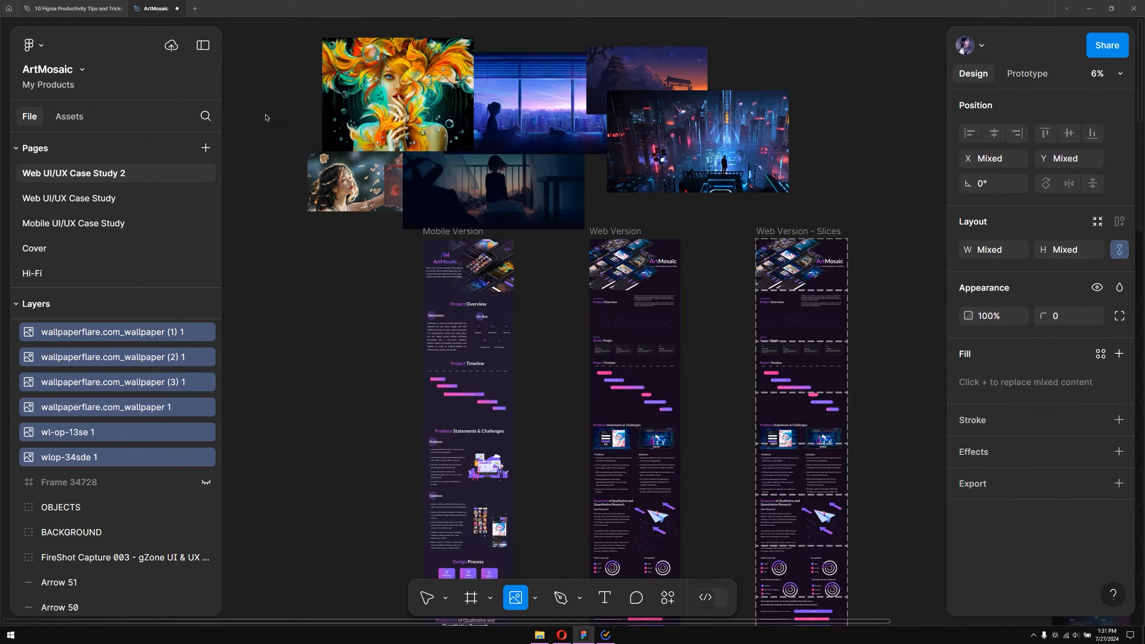
{"action": "left_click", "coordinate": [295, 285]}
{"action": "left_click", "coordinate": [357, 250]}
{"action": "scroll", "coordinate": [392, 311], "scroll_direction": "down", "scroll_amount": 3}
{"action": "scroll", "coordinate": [368, 268], "scroll_direction": "up", "scroll_amount": 2}
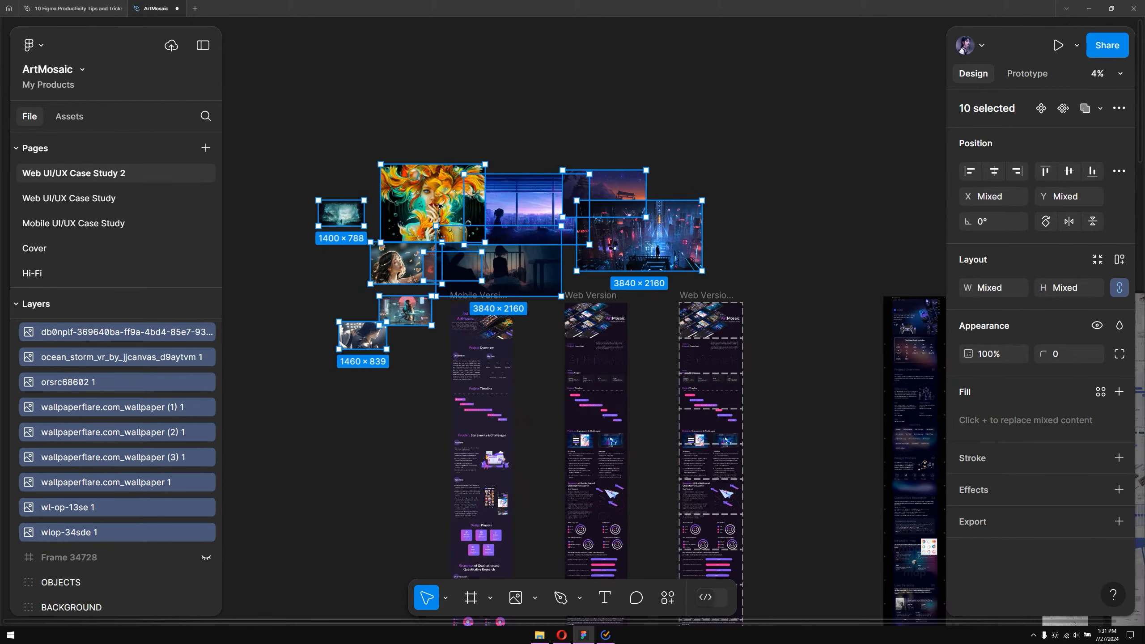
{"action": "left_click_drag", "start_coordinate": [439, 196], "coordinate": [386, 112]}
{"action": "left_click", "coordinate": [498, 234]}
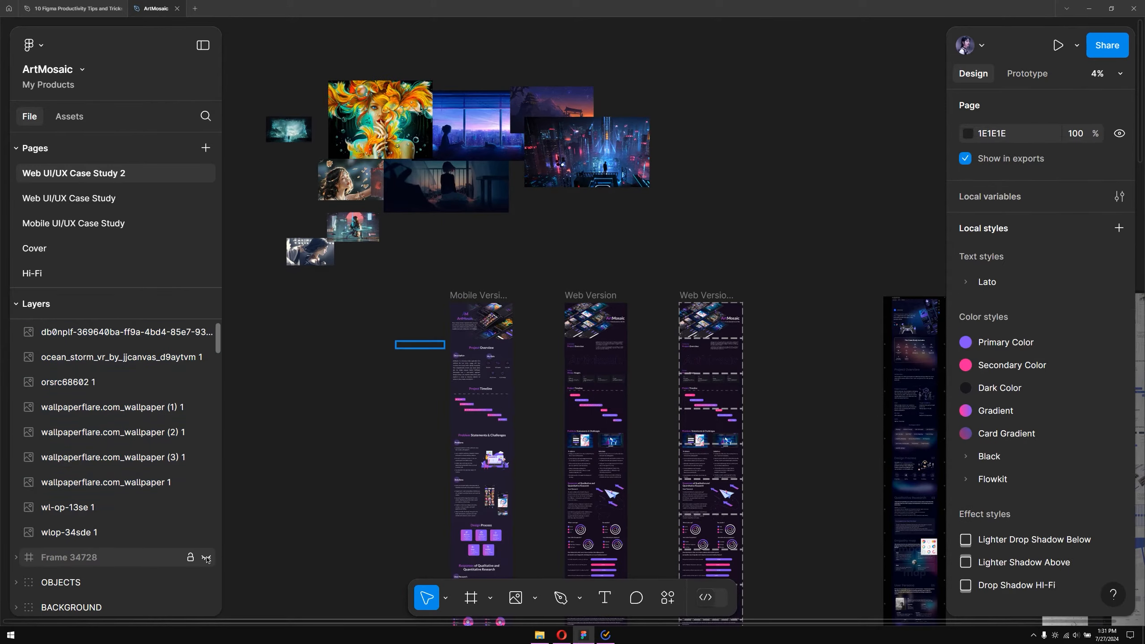
Unhide Frame 34728 containing the five grey placeholder squares
{"action": "left_click", "coordinate": [206, 557]}
{"action": "scroll", "coordinate": [407, 374], "scroll_direction": "up", "scroll_amount": 4}
{"action": "scroll", "coordinate": [407, 374], "scroll_direction": "up", "scroll_amount": 4}
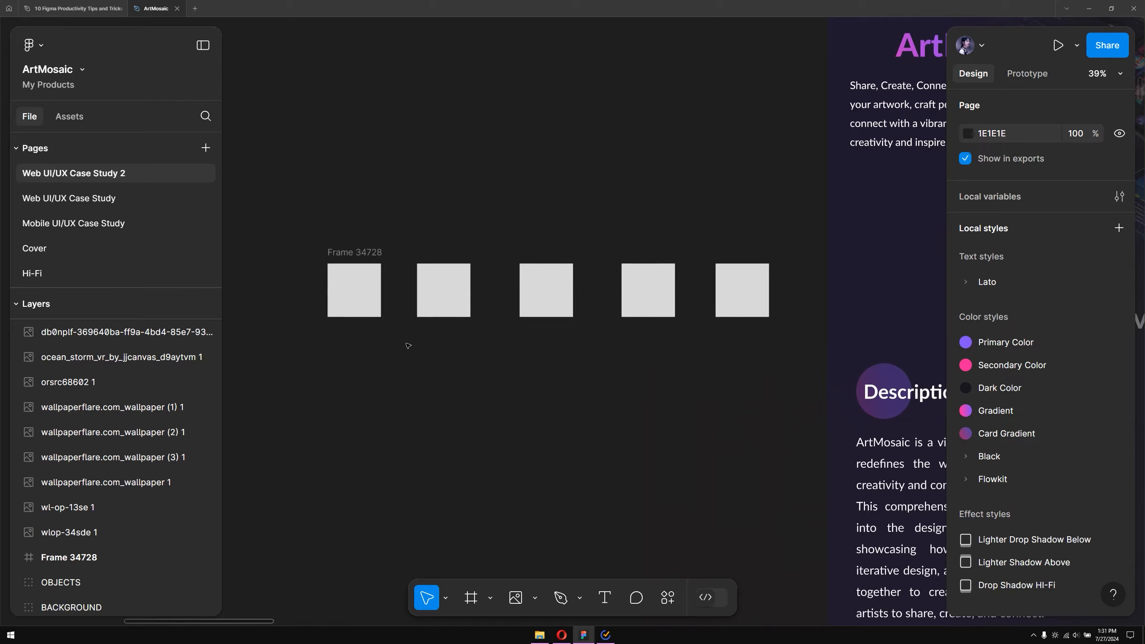
With Frame 34728 selected, open five image files for placement
{"action": "left_click", "coordinate": [402, 315]}
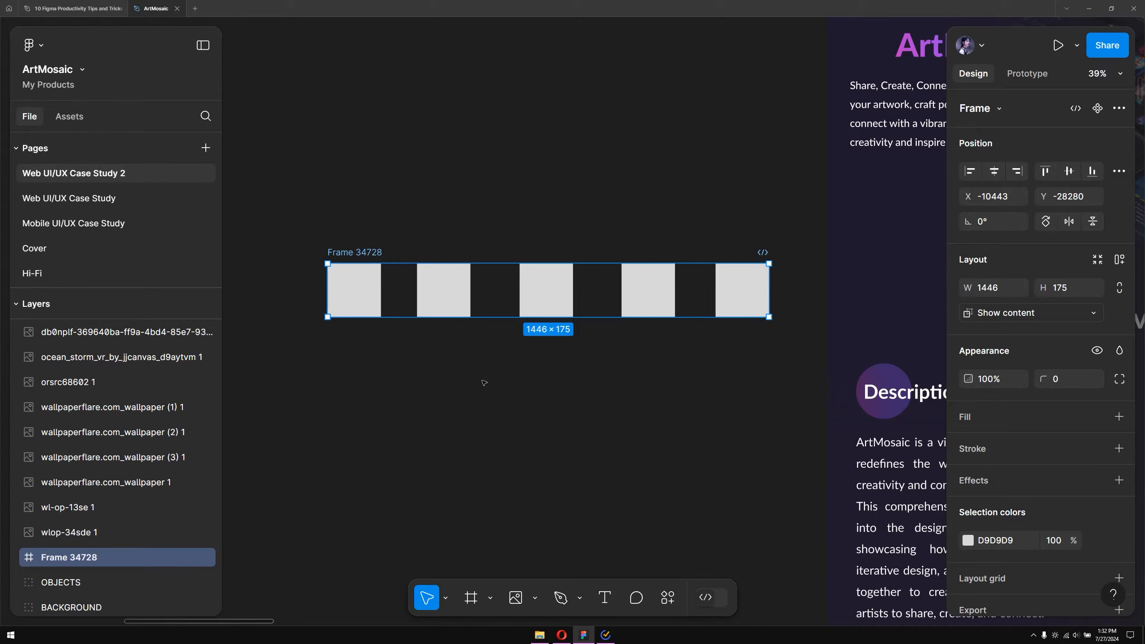
{"action": "left_click", "coordinate": [535, 598]}
{"action": "left_click", "coordinate": [550, 559]}
{"action": "left_click_drag", "start_coordinate": [157, 133], "coordinate": [334, 57]}
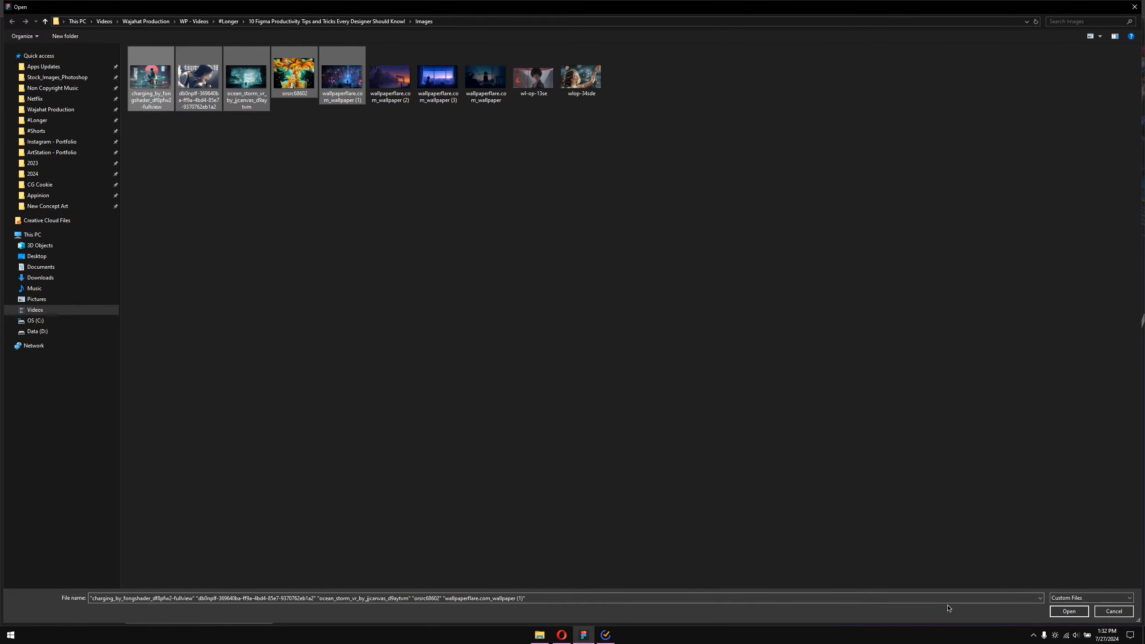
{"action": "left_click", "coordinate": [1069, 611]}
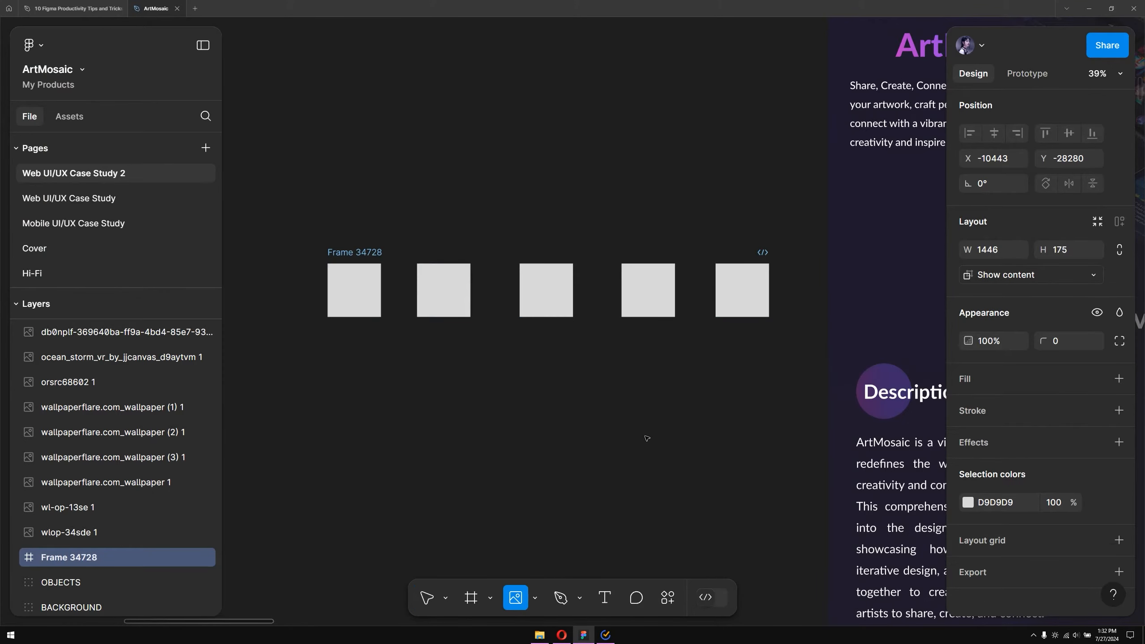
Place the five images into the five placeholder squares, one image per square
{"action": "left_click", "coordinate": [354, 298]}
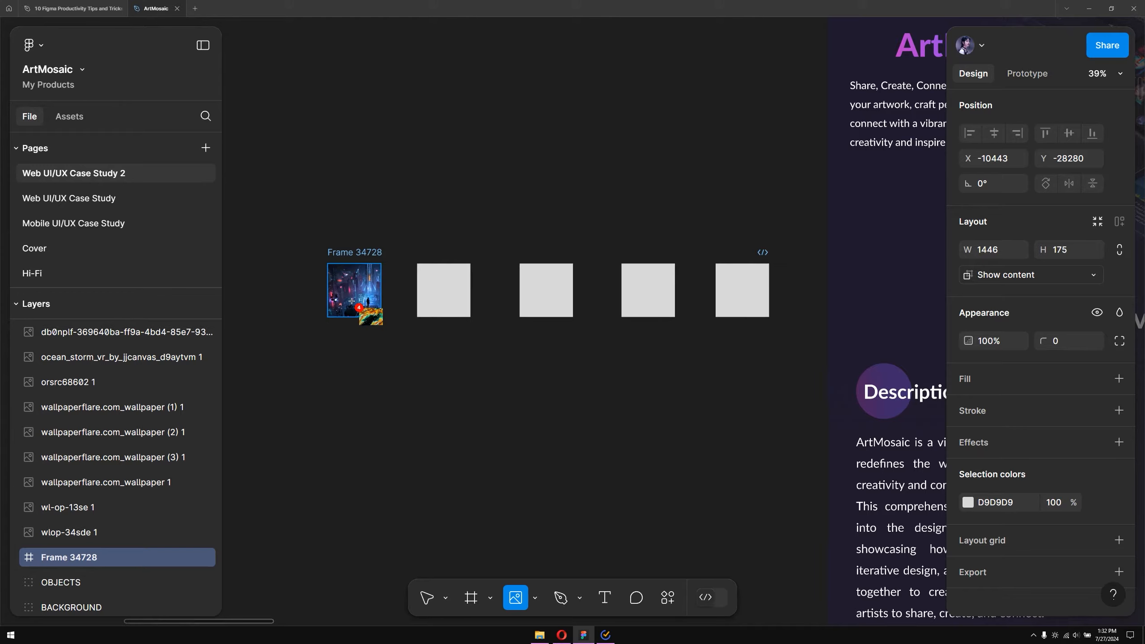
{"action": "left_click", "coordinate": [443, 293]}
{"action": "left_click", "coordinate": [538, 294]}
{"action": "left_click", "coordinate": [648, 291]}
{"action": "left_click", "coordinate": [742, 291]}
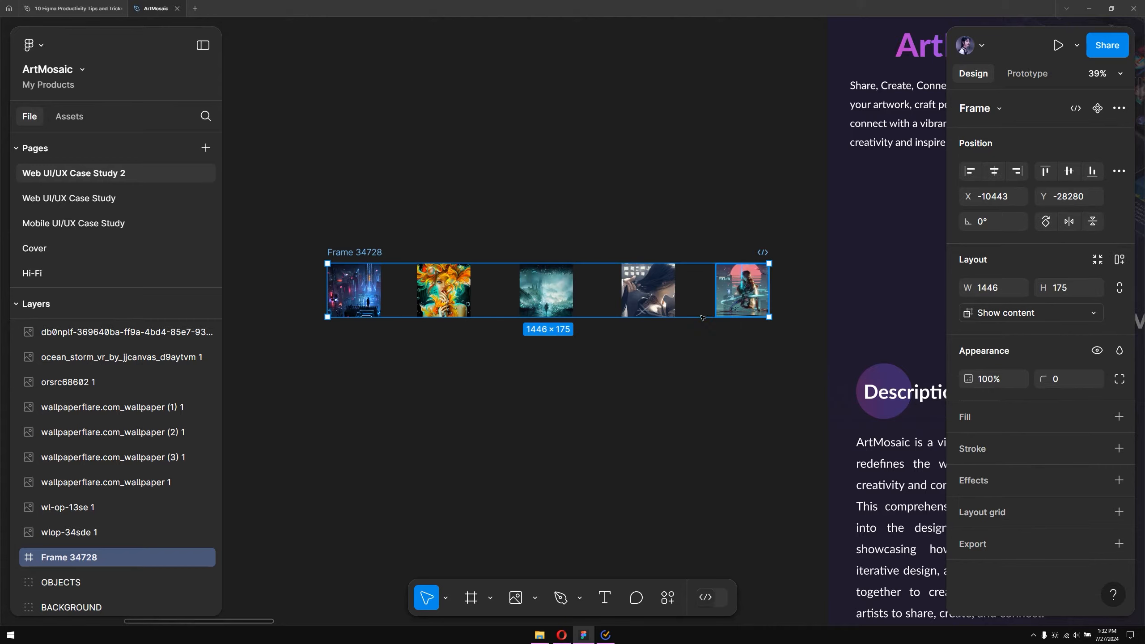
Move the filled image frame to the right
{"action": "scroll", "coordinate": [556, 397], "scroll_direction": "down", "scroll_amount": 2, "text": "ctrl"}
{"action": "scroll", "coordinate": [558, 395], "scroll_direction": "down", "scroll_amount": 4}
{"action": "scroll", "coordinate": [525, 308], "scroll_direction": "up", "scroll_amount": 2}
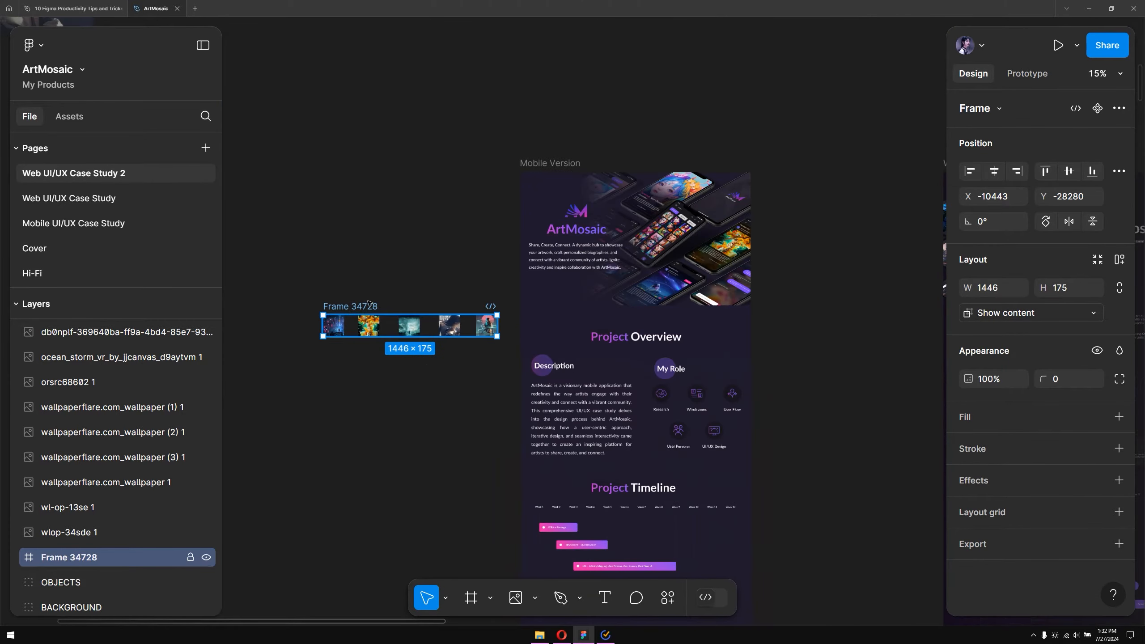
{"action": "left_click_drag", "start_coordinate": [488, 325], "coordinate": [712, 320]}
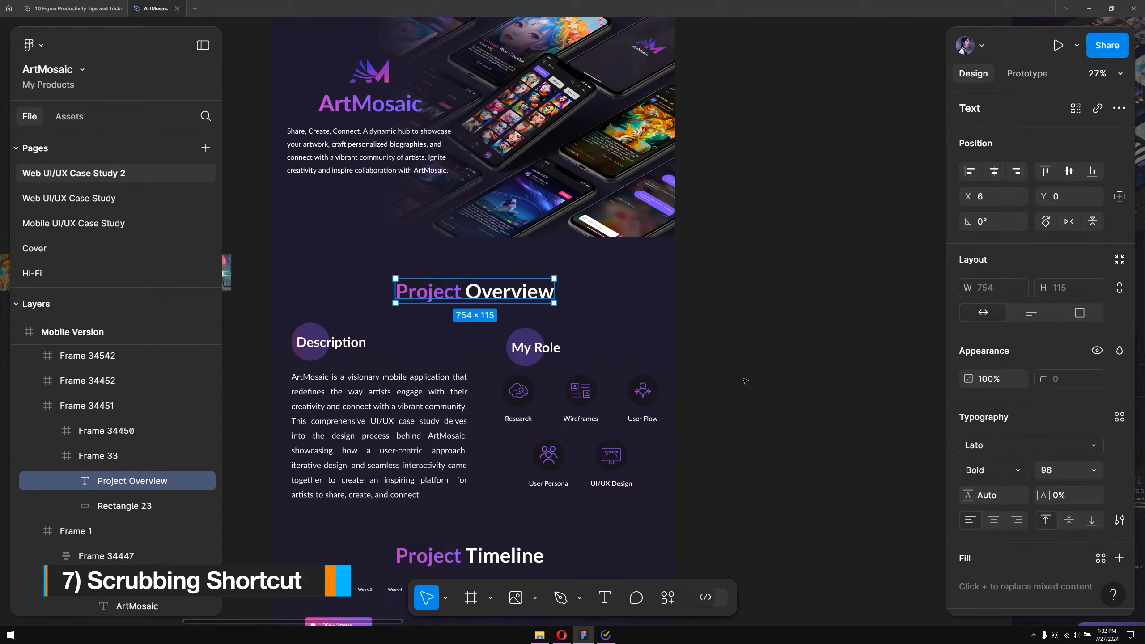
Set the Project Overview heading's font size to 128, then scrub it up to 152
{"action": "left_click", "coordinate": [1093, 470]}
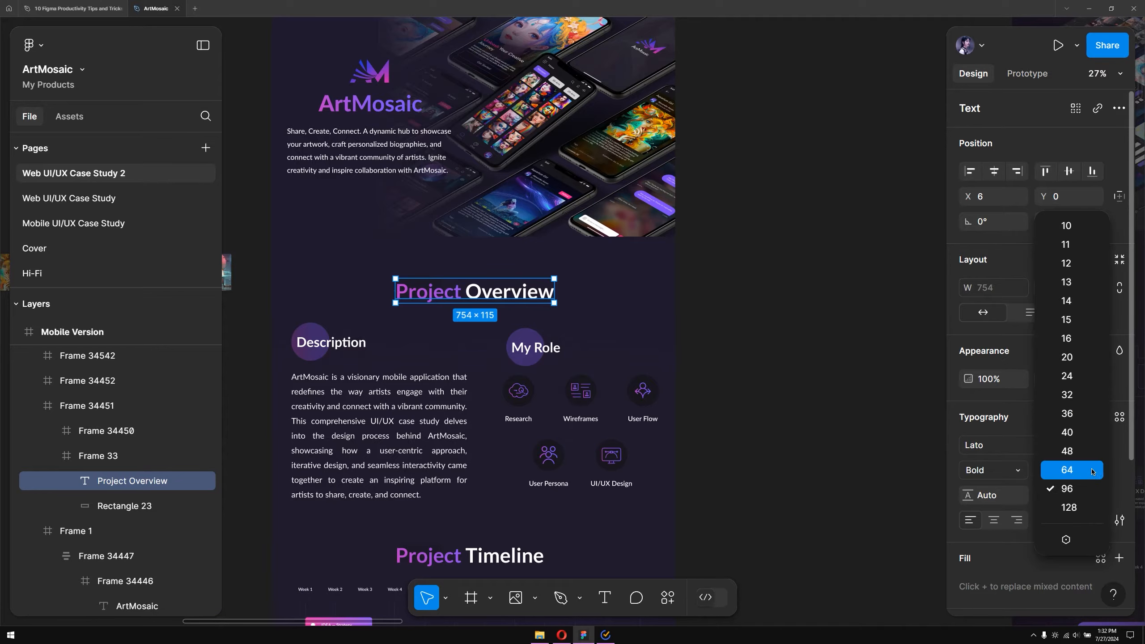
{"action": "left_click", "coordinate": [1081, 515]}
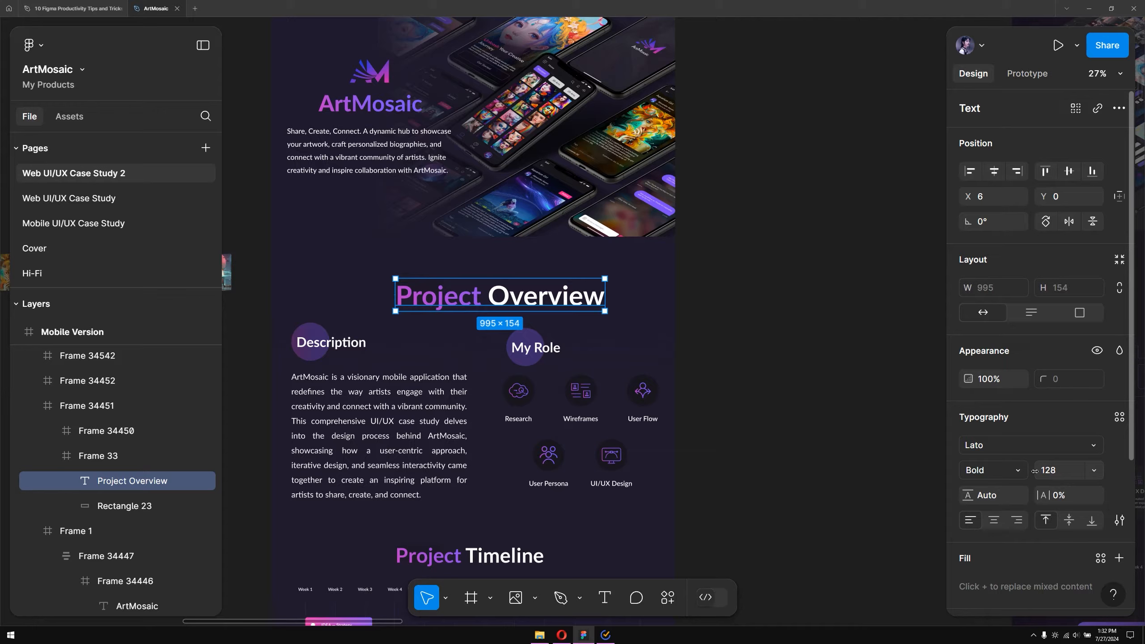
{"action": "left_click_drag", "start_coordinate": [1041, 470], "coordinate": [1073, 471]}
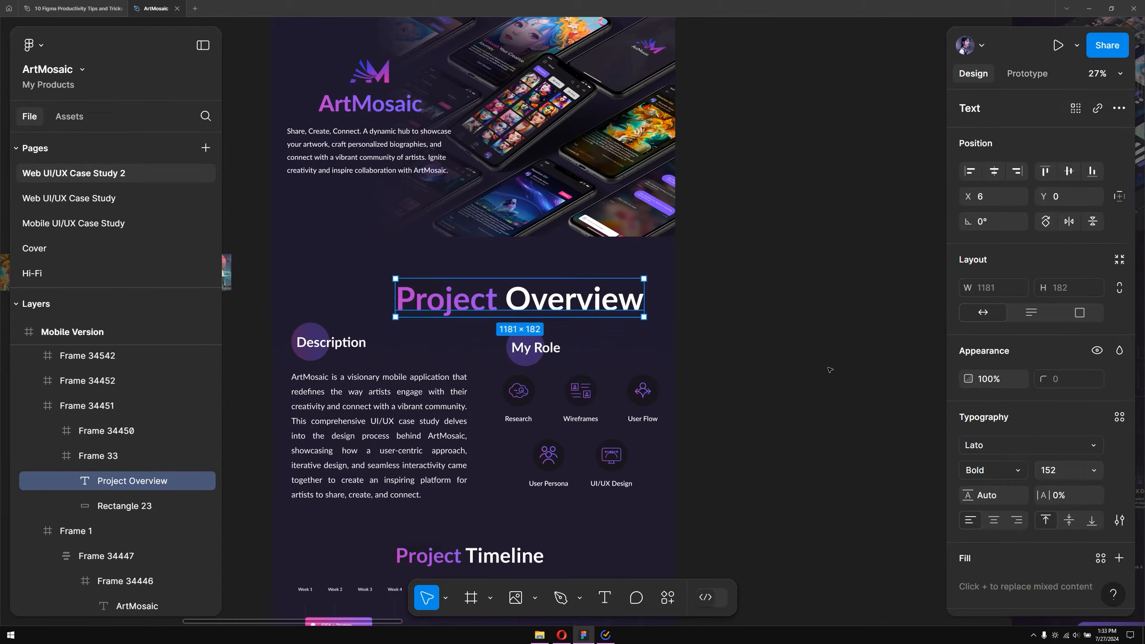
{"action": "left_click", "coordinate": [731, 365]}
{"action": "scroll", "coordinate": [542, 306], "scroll_direction": "down", "scroll_amount": 3}
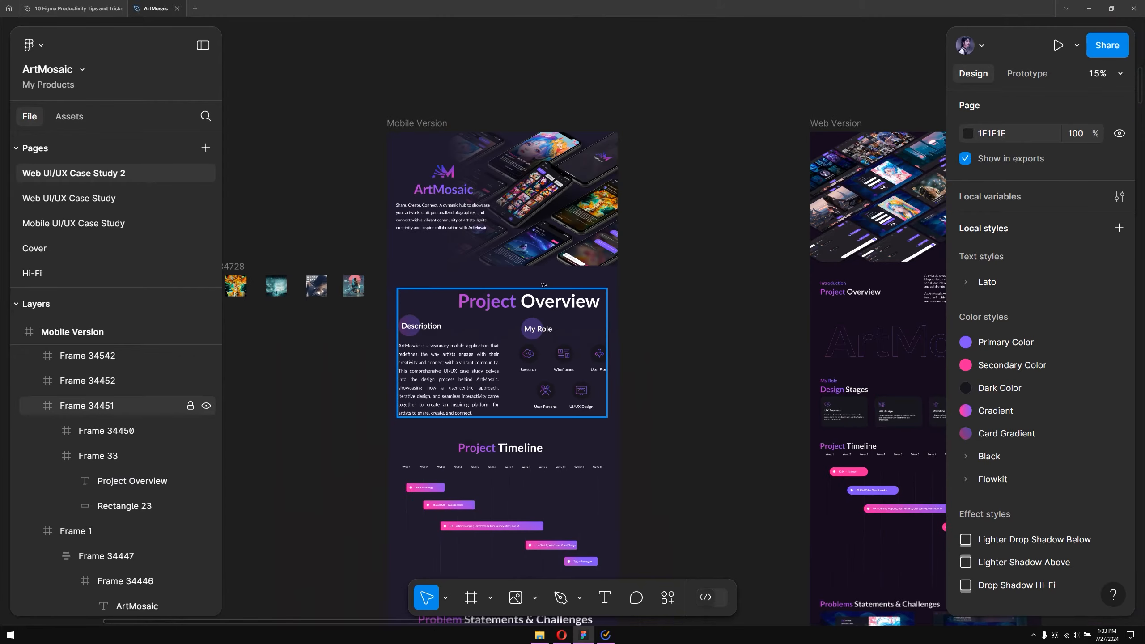
Try to scrub the Mobile Version frame's width
{"action": "left_click", "coordinate": [418, 123]}
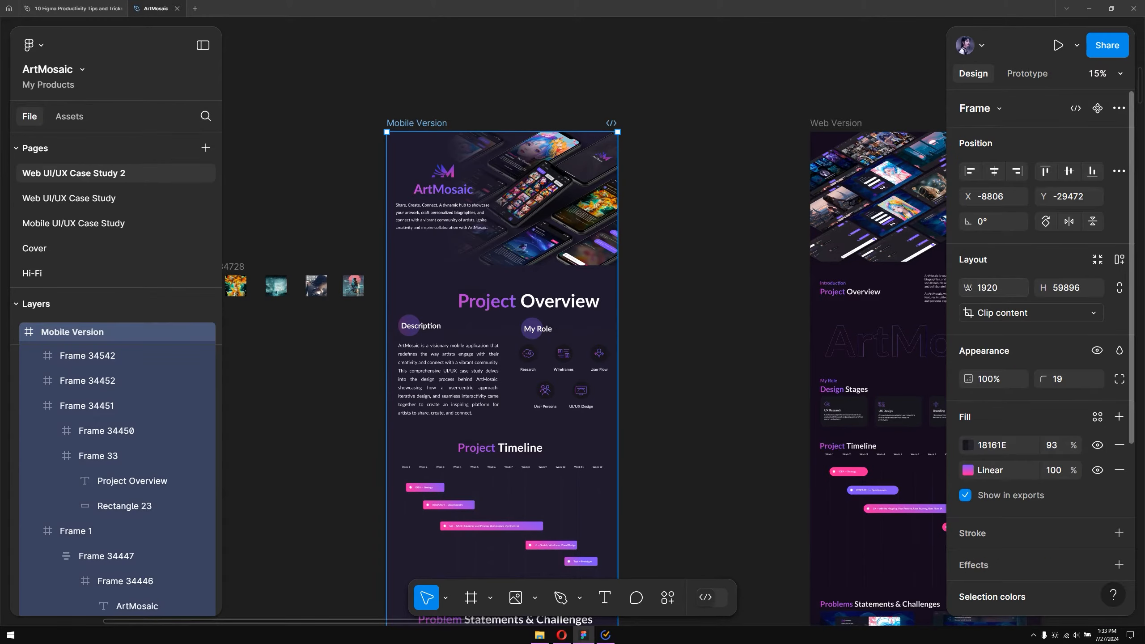
{"action": "left_click_drag", "start_coordinate": [968, 288], "coordinate": [1014, 276]}
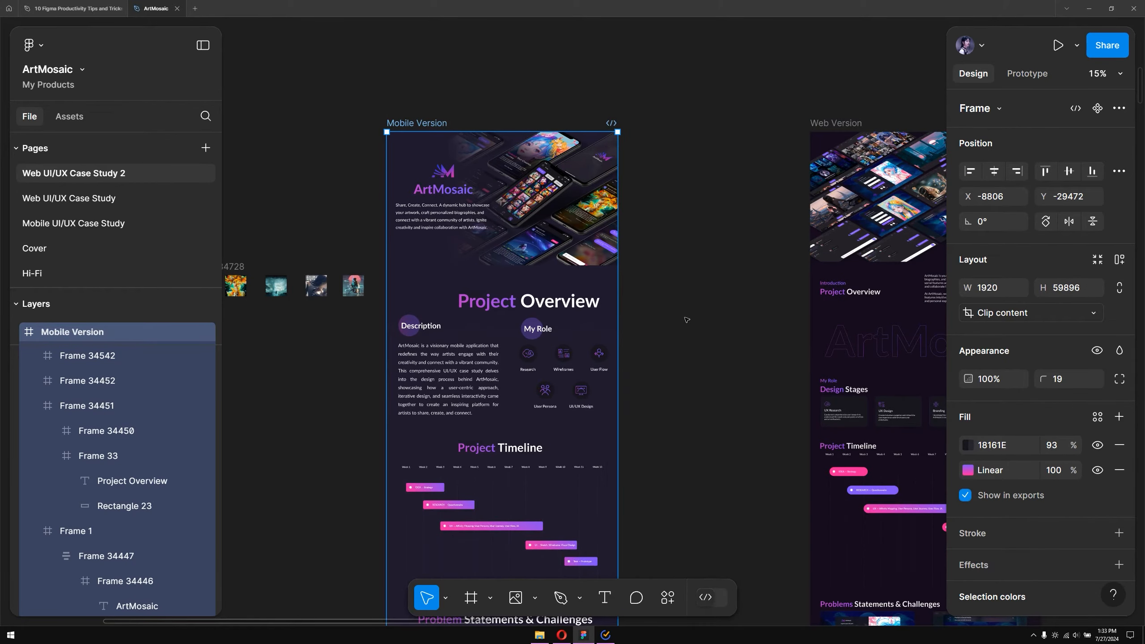
Scrub the Project Overview heading's font size down to 144
{"action": "left_click", "coordinate": [537, 301], "text": "ctrl"}
{"action": "scroll", "coordinate": [539, 300], "scroll_direction": "up", "scroll_amount": 3, "text": "ctrl"}
{"action": "scroll", "coordinate": [537, 300], "scroll_direction": "up", "scroll_amount": 3, "text": "ctrl"}
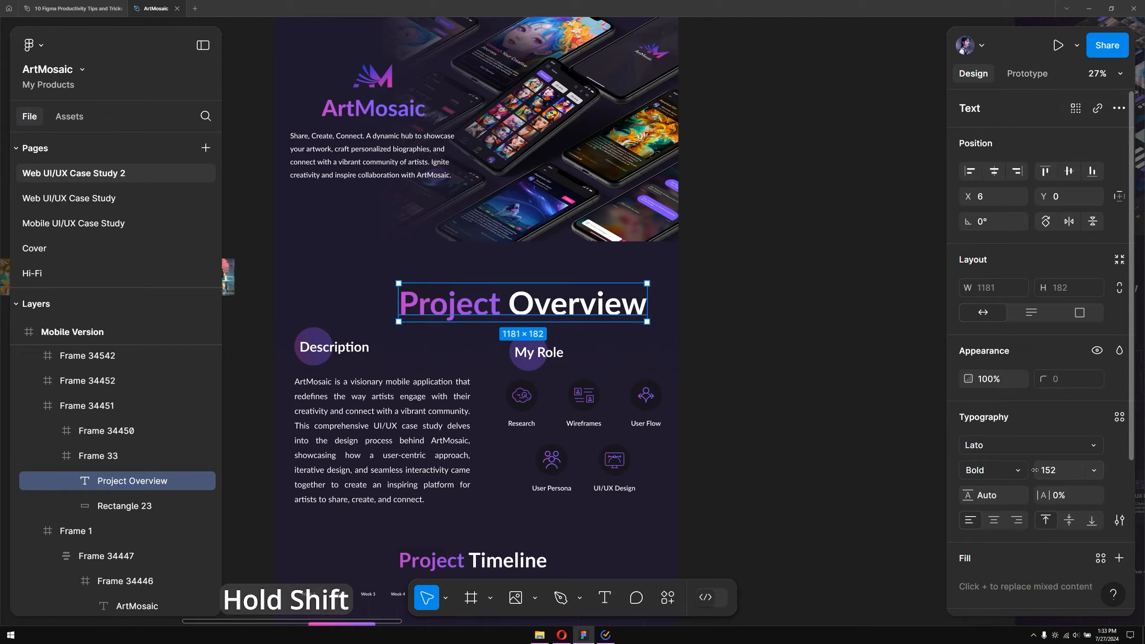
{"action": "left_click_drag", "start_coordinate": [1035, 470], "coordinate": [1006, 490]}
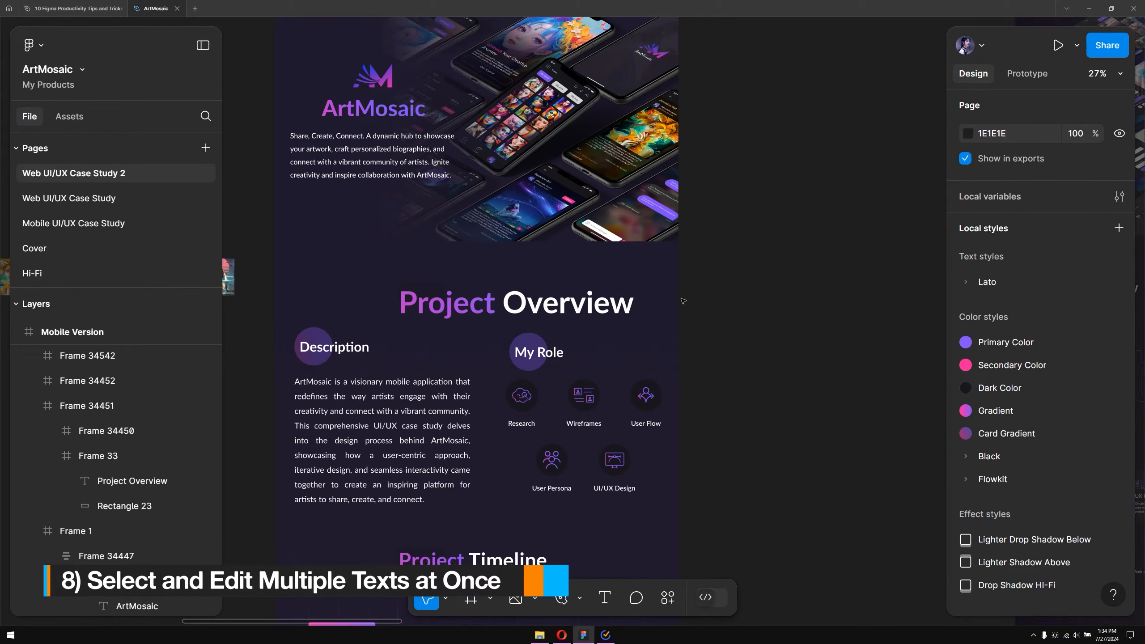
{"action": "scroll", "coordinate": [683, 301], "scroll_direction": "down", "scroll_amount": 2}
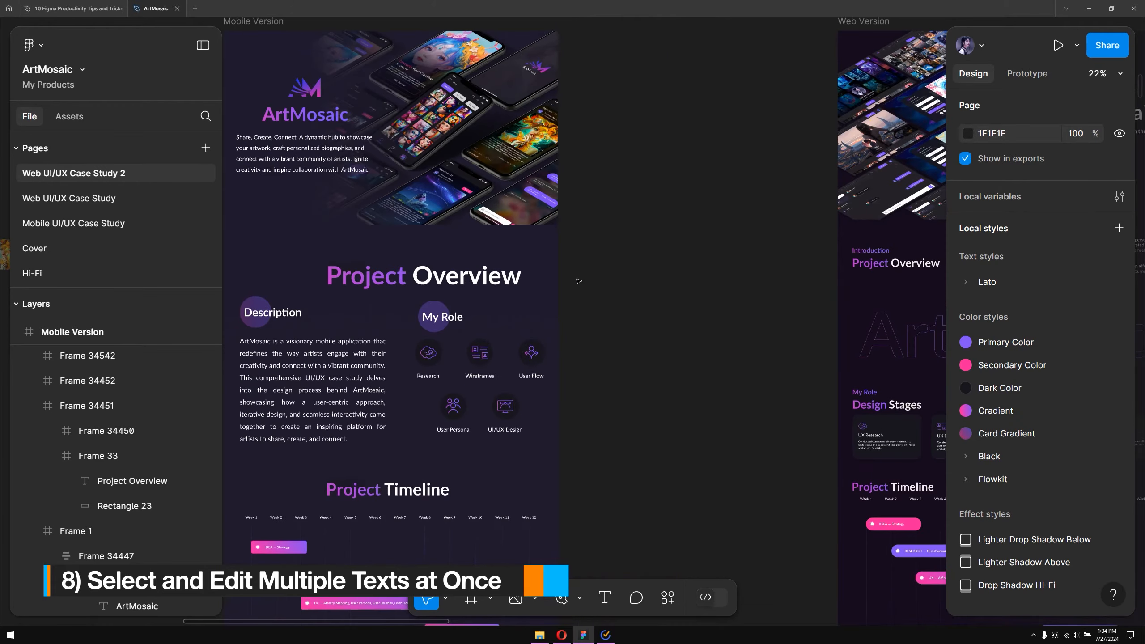
{"action": "left_click", "coordinate": [452, 275], "text": "ctrl"}
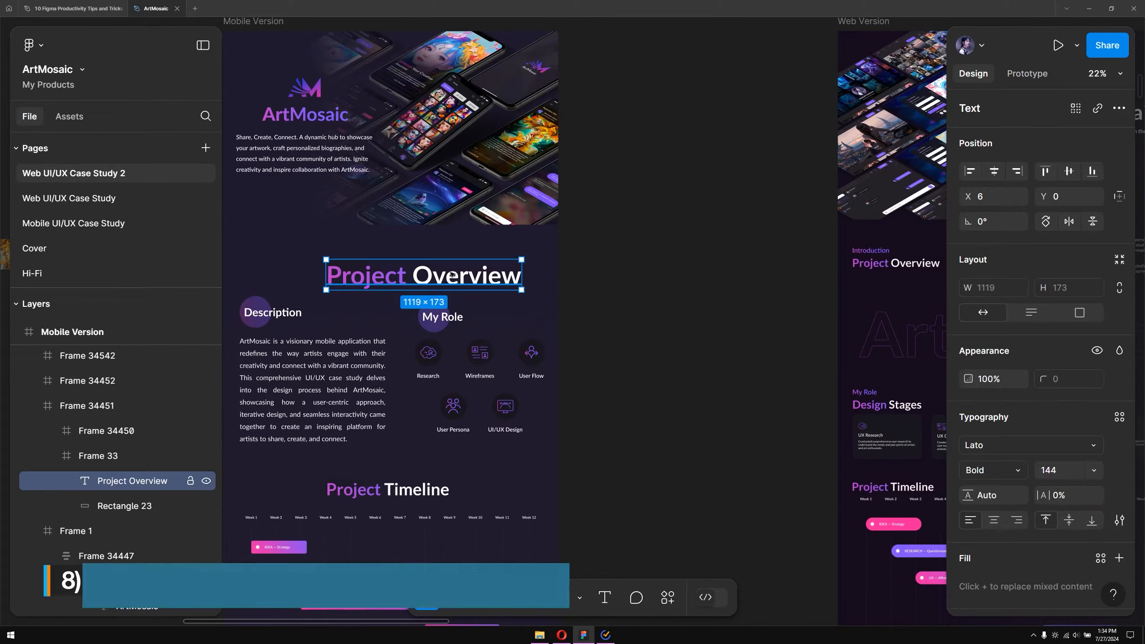
{"action": "scroll", "coordinate": [452, 275], "scroll_direction": "down", "scroll_amount": 3}
{"action": "scroll", "coordinate": [454, 275], "scroll_direction": "up", "scroll_amount": 3}
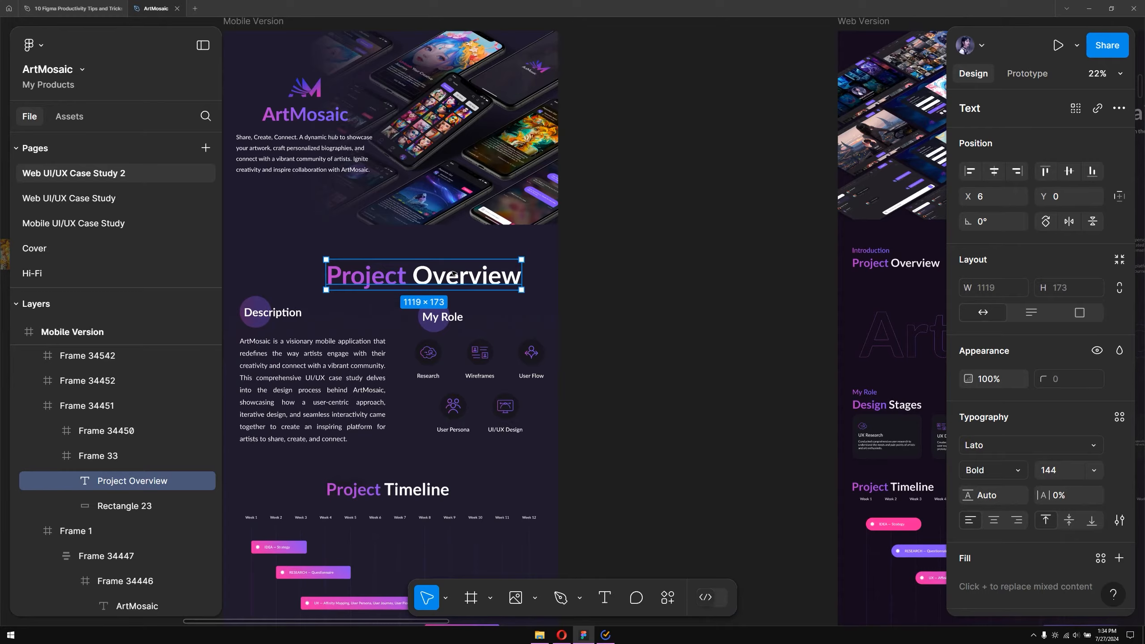
{"action": "scroll", "coordinate": [454, 274], "scroll_direction": "down", "scroll_amount": 2}
{"action": "scroll", "coordinate": [454, 274], "scroll_direction": "up", "scroll_amount": 2}
{"action": "scroll", "coordinate": [454, 274], "scroll_direction": "down", "scroll_amount": 2}
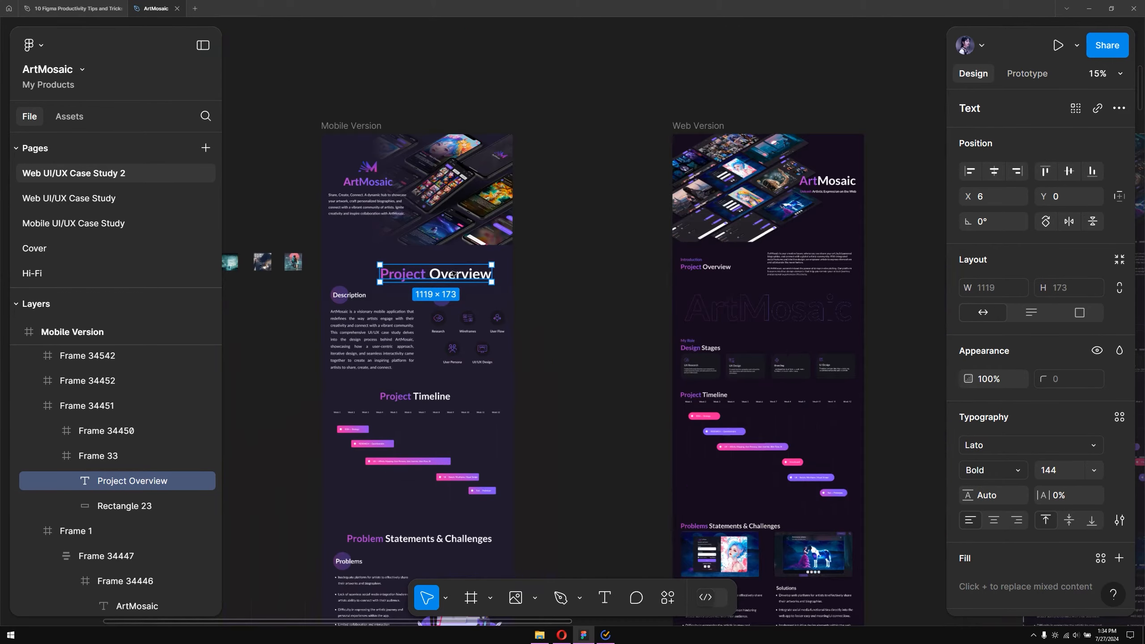
{"action": "left_click", "coordinate": [564, 287]}
{"action": "left_click_drag", "start_coordinate": [552, 251], "coordinate": [478, 134]}
{"action": "scroll", "coordinate": [501, 222], "scroll_direction": "down", "scroll_amount": 2}
{"action": "left_click_drag", "start_coordinate": [600, 112], "coordinate": [461, 158]}
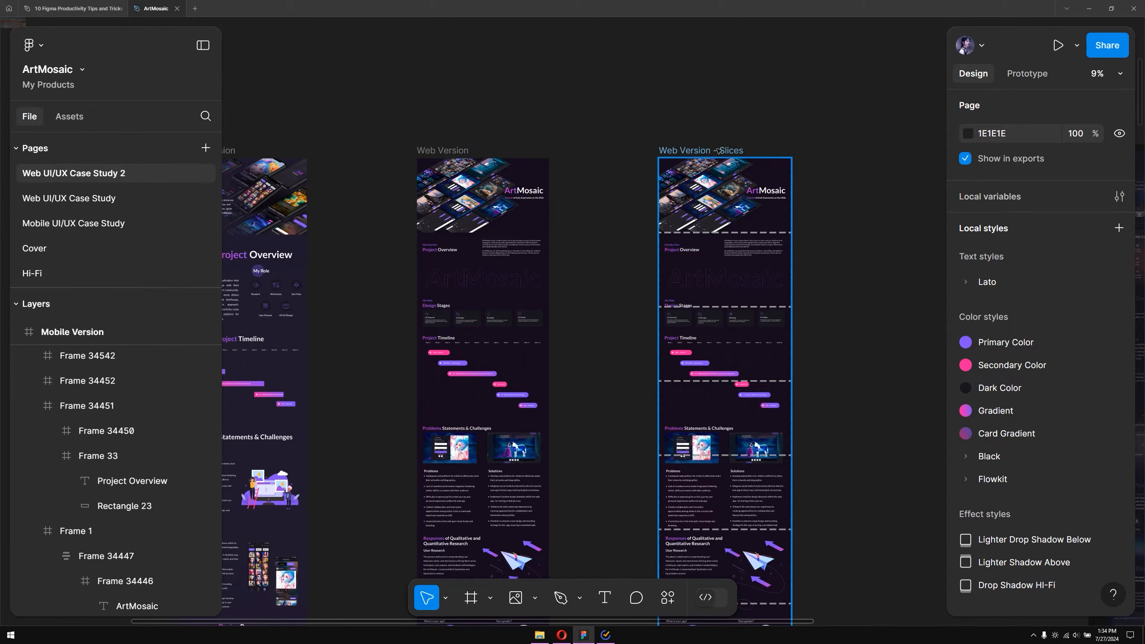
{"action": "scroll", "coordinate": [476, 354], "scroll_direction": "up", "scroll_amount": 3}
Extend the Web Version's Project Timeline heading to read "Project Timeline of UI/UX" and set it to auto width
{"action": "left_click", "coordinate": [417, 321]}
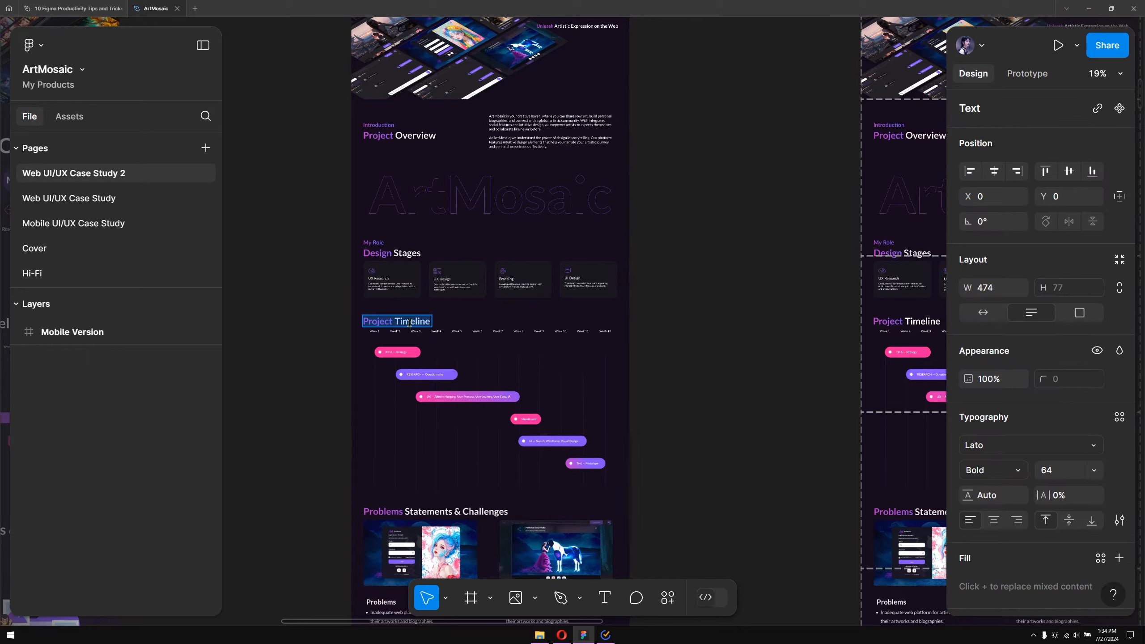
{"action": "double_click", "coordinate": [417, 321]}
{"action": "type", "text": "of UI/UX"}
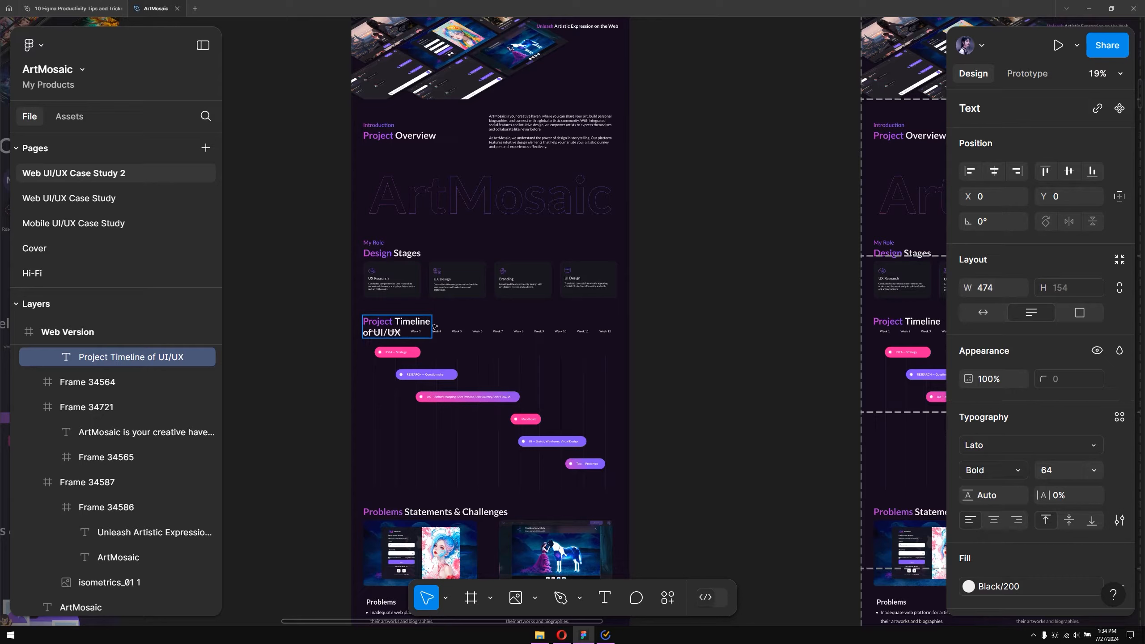
{"action": "key", "text": "Escape"}
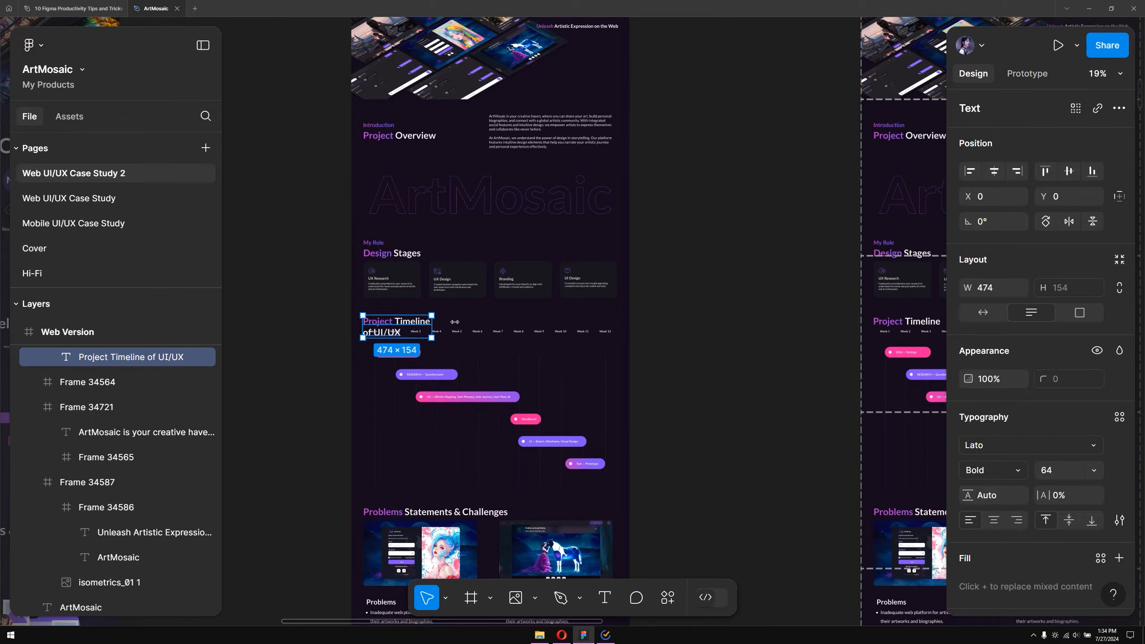
{"action": "left_click_drag", "start_coordinate": [455, 321], "coordinate": [473, 321]}
{"action": "scroll", "coordinate": [775, 294], "scroll_direction": "right", "scroll_amount": 5}
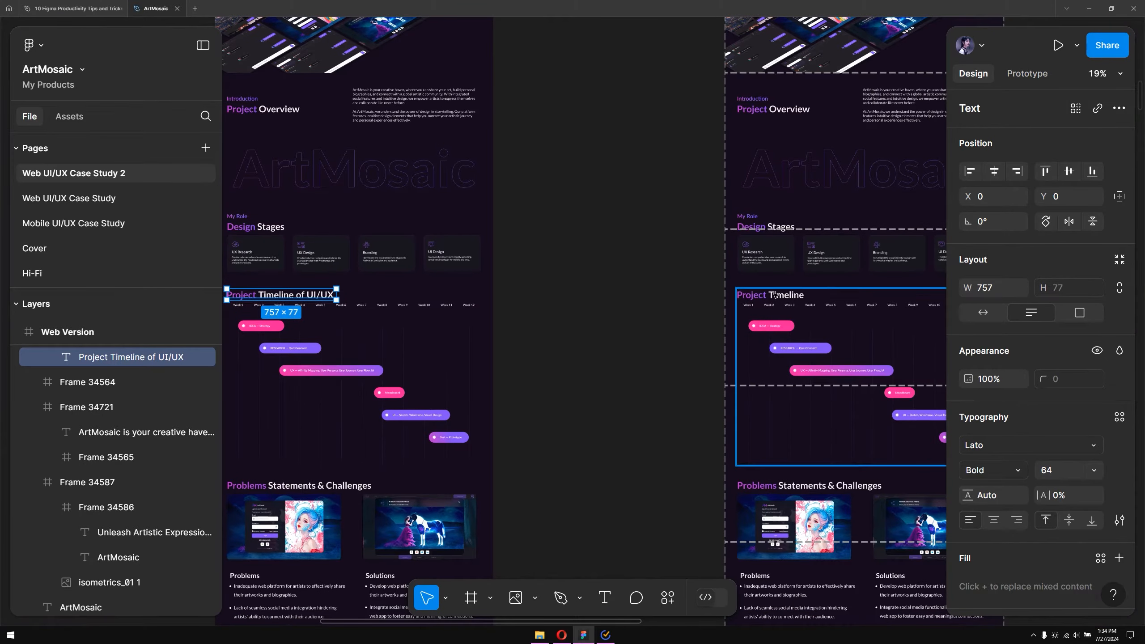
Copy the Web Version's "Project Timeline of UI/UX" heading text
{"action": "double_click", "coordinate": [314, 297]}
{"action": "right_click", "coordinate": [310, 296]}
{"action": "left_click", "coordinate": [319, 307]}
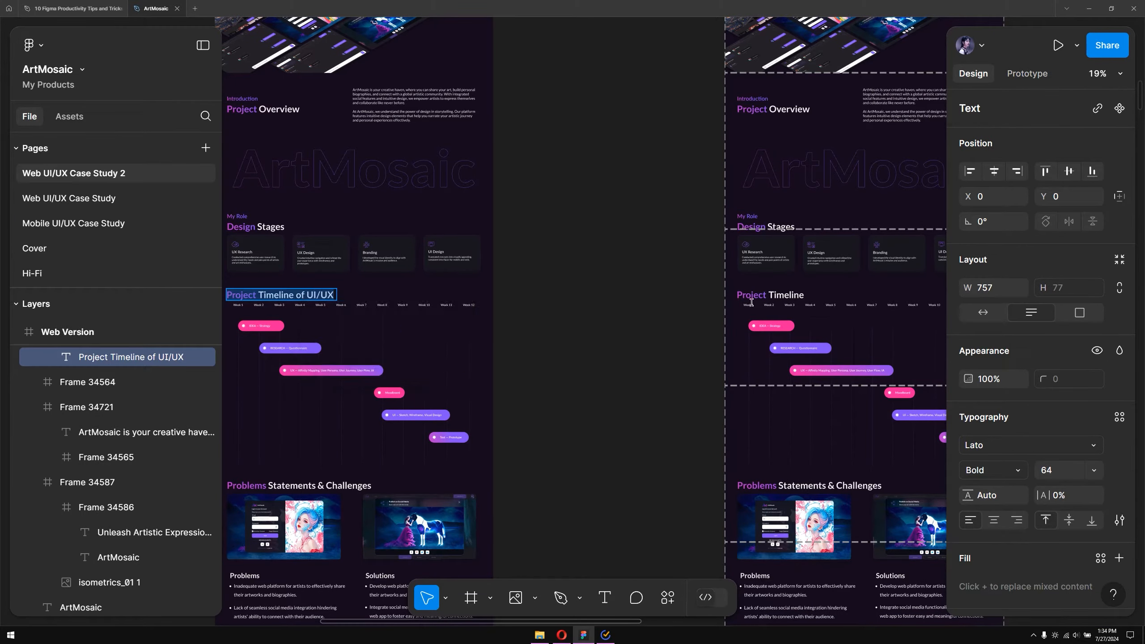
Paste the copied text into the Web Version - Slices timeline heading twice, undoing each paste
{"action": "double_click", "coordinate": [757, 296]}
{"action": "right_click", "coordinate": [772, 298]}
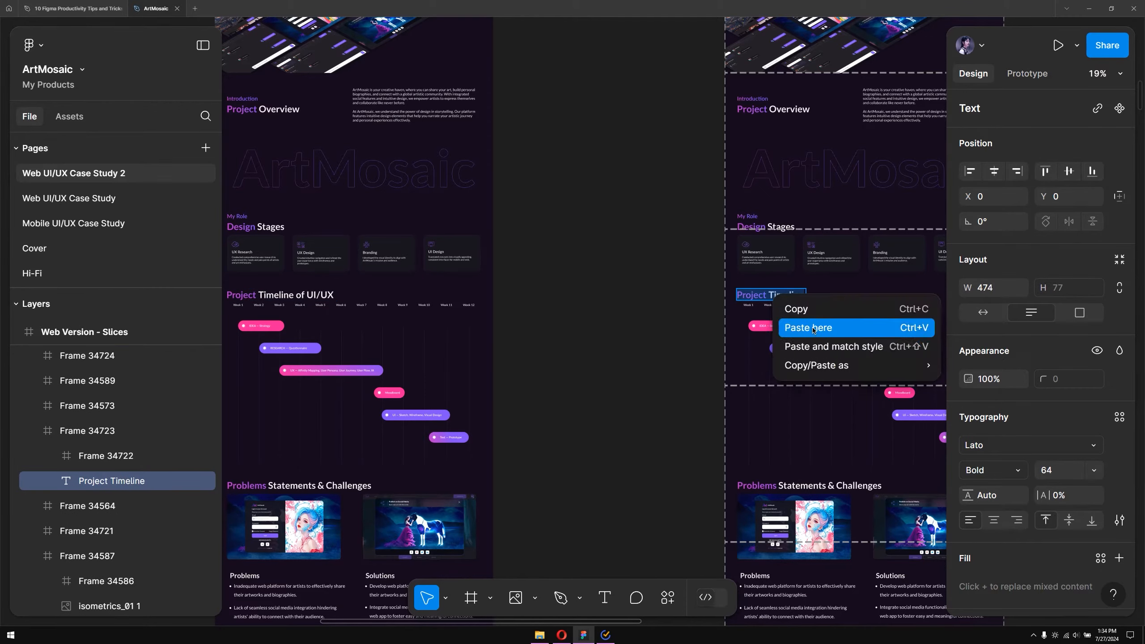
{"action": "left_click", "coordinate": [813, 330]}
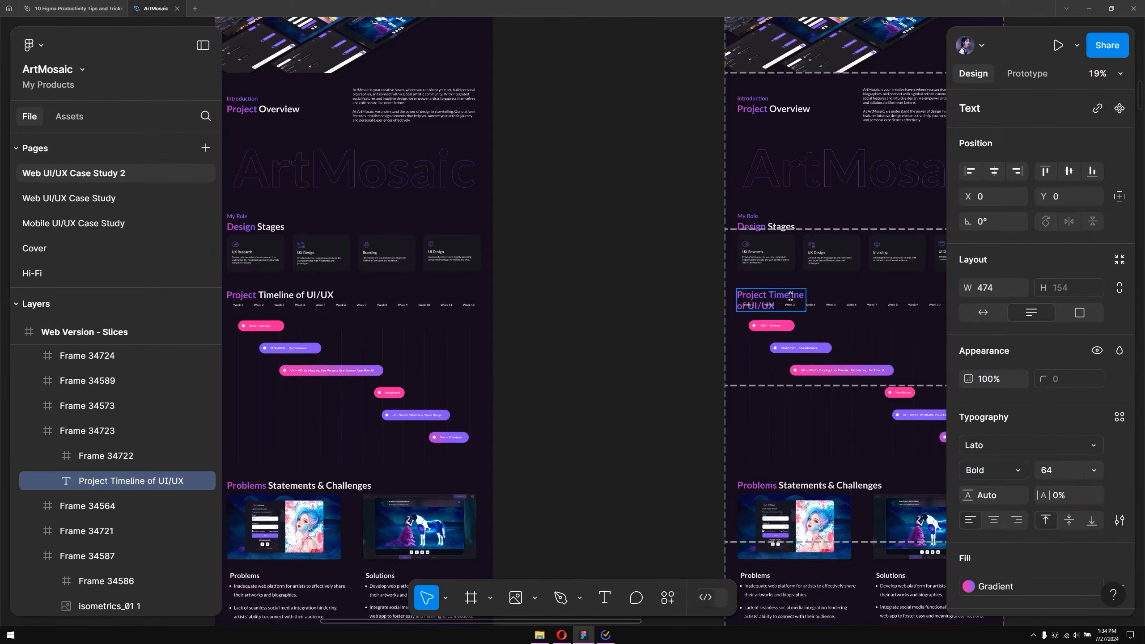
{"action": "key", "text": "ctrl+z"}
{"action": "right_click", "coordinate": [758, 299]}
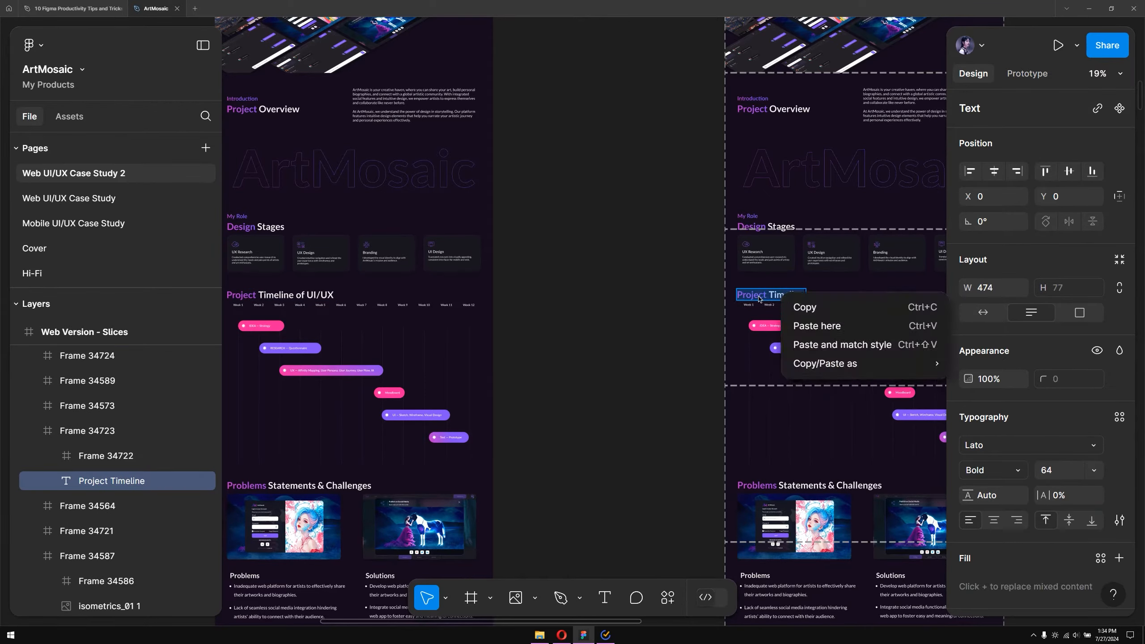
{"action": "left_click", "coordinate": [806, 326]}
{"action": "key", "text": "ctrl+z"}
Retype the Slices timeline heading to read "Project Timeline of UI/UX" and set it to auto width
{"action": "key", "text": "BackSpace"}
{"action": "key", "text": "BackSpace"}
{"action": "type", "text": "ne"}
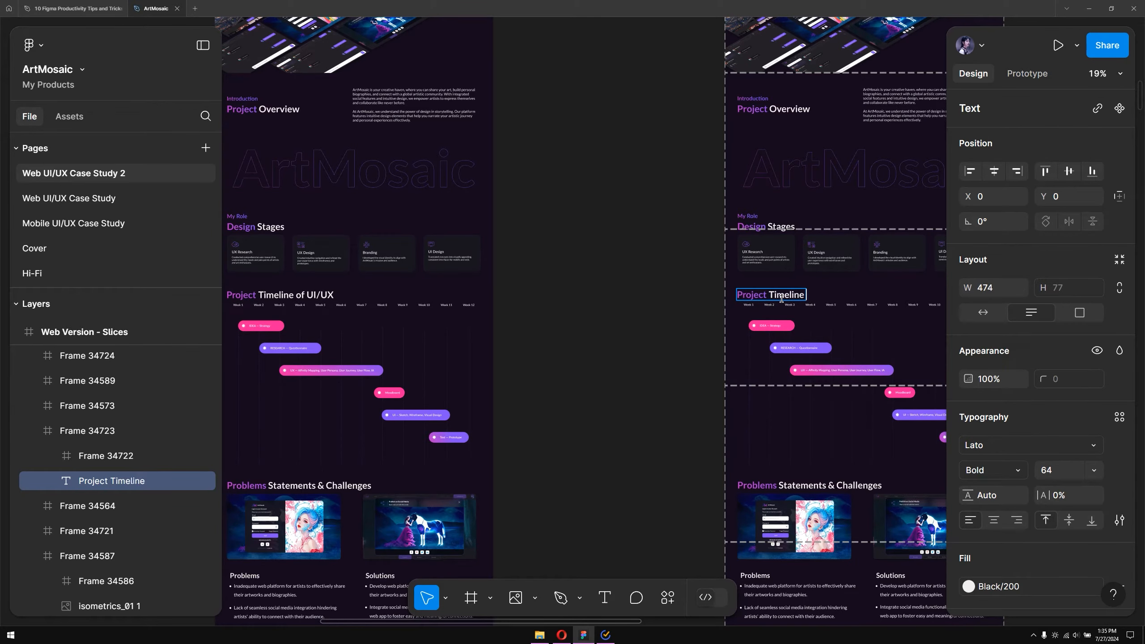
{"action": "type", "text": " of UI/UX"}
{"action": "key", "text": "Escape"}
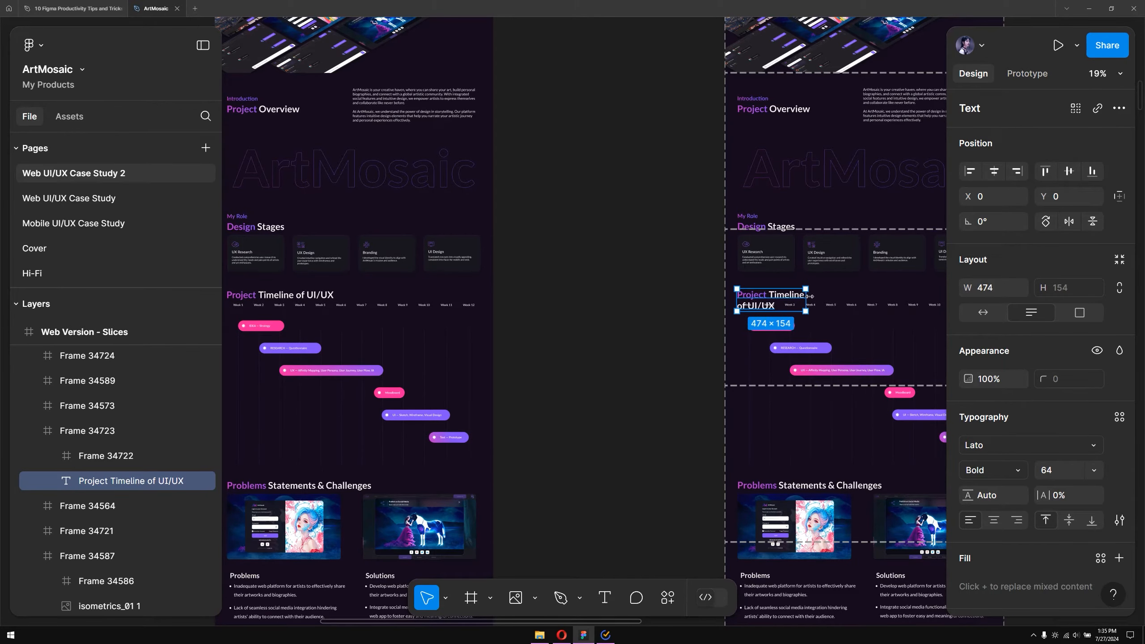
{"action": "left_click_drag", "start_coordinate": [826, 292], "coordinate": [848, 288]}
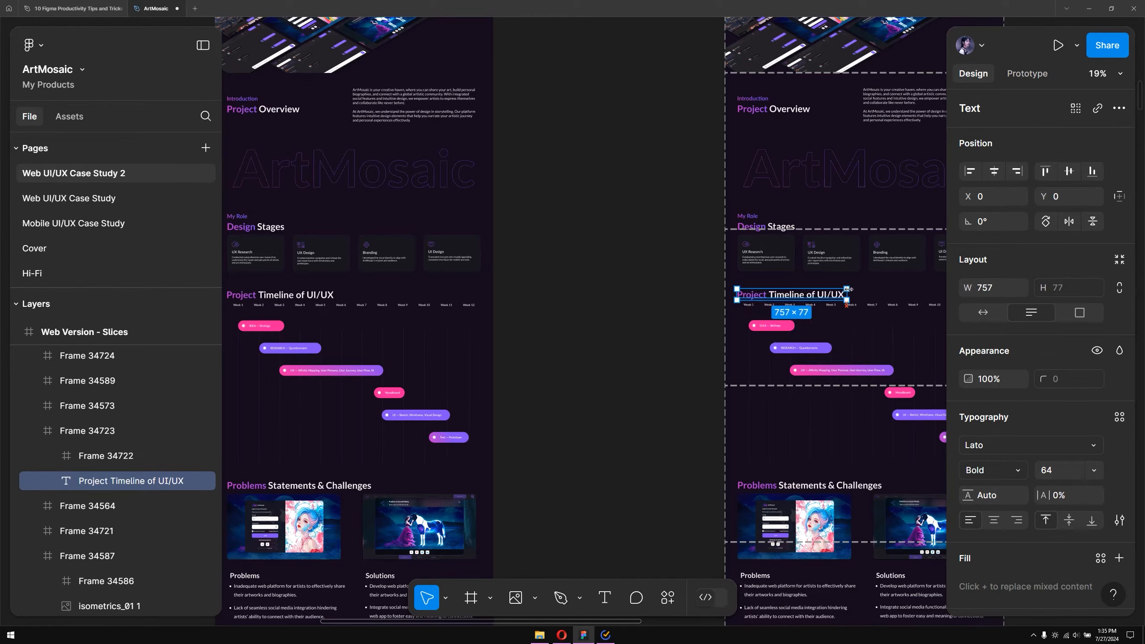
Select both timeline headings as matching layers and multi-edit them together to read "UI/UX Project Timeline"
{"action": "scroll", "coordinate": [593, 293], "scroll_direction": "down", "scroll_amount": 10}
{"action": "scroll", "coordinate": [859, 273], "scroll_direction": "up", "scroll_amount": 3}
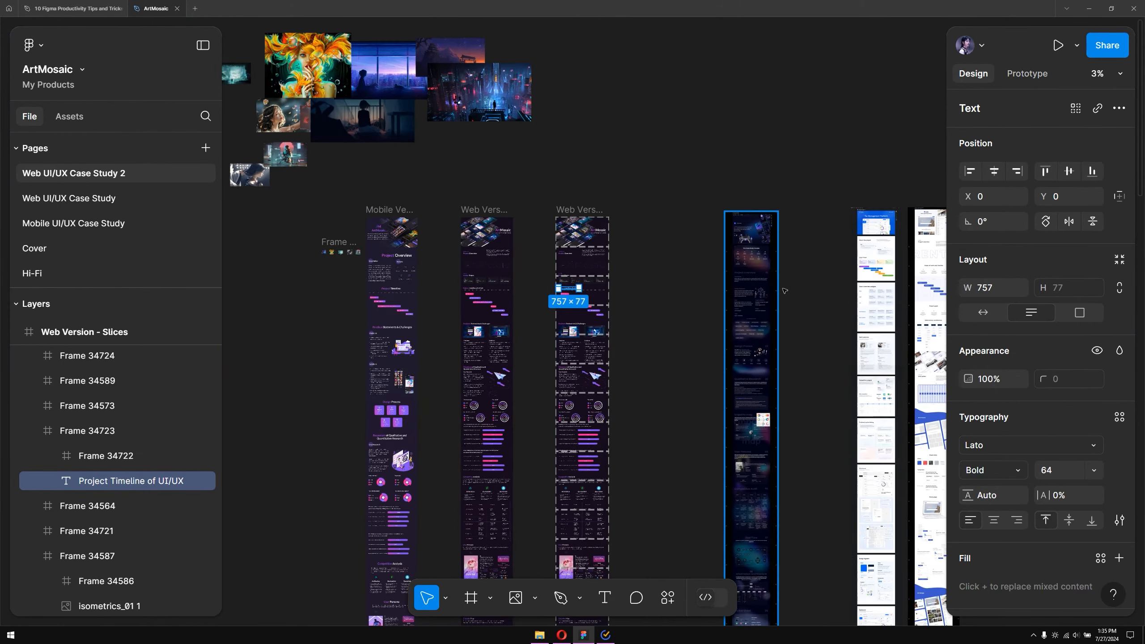
{"action": "scroll", "coordinate": [548, 253], "scroll_direction": "up", "scroll_amount": 4}
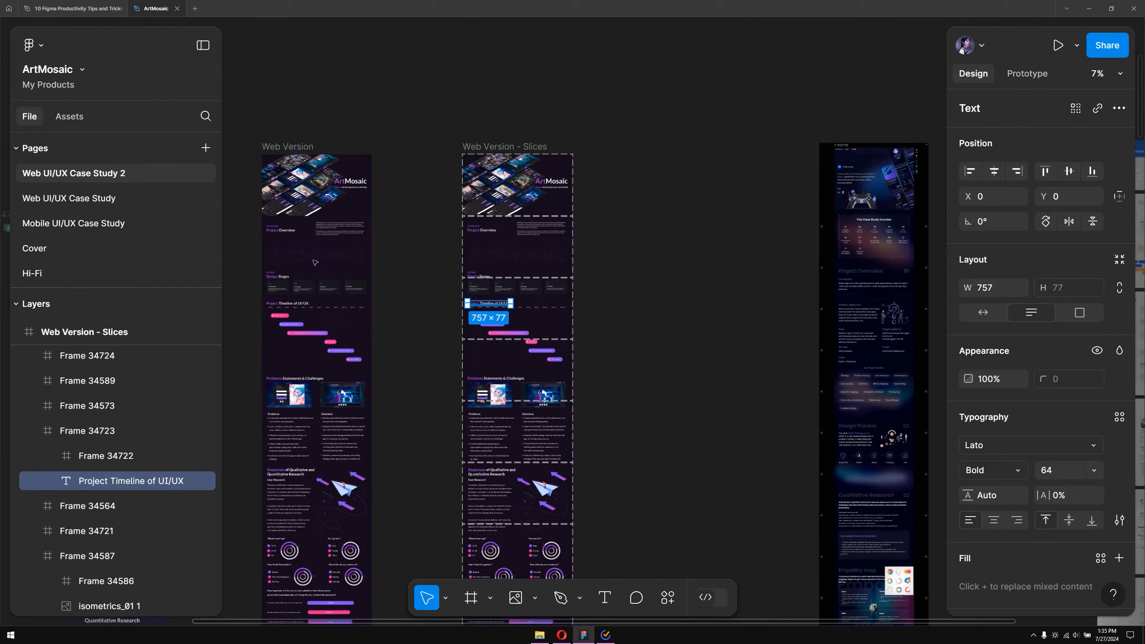
{"action": "scroll", "coordinate": [465, 288], "scroll_direction": "up", "scroll_amount": 4}
{"action": "left_click_drag", "start_coordinate": [488, 287], "coordinate": [522, 265]}
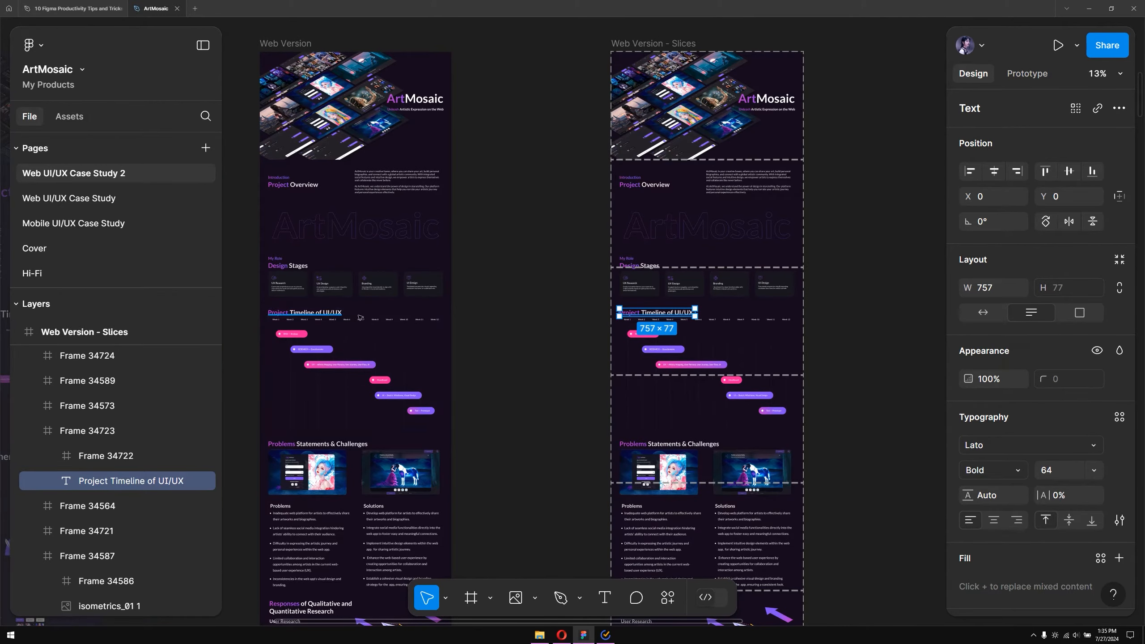
{"action": "left_click", "coordinate": [547, 304]}
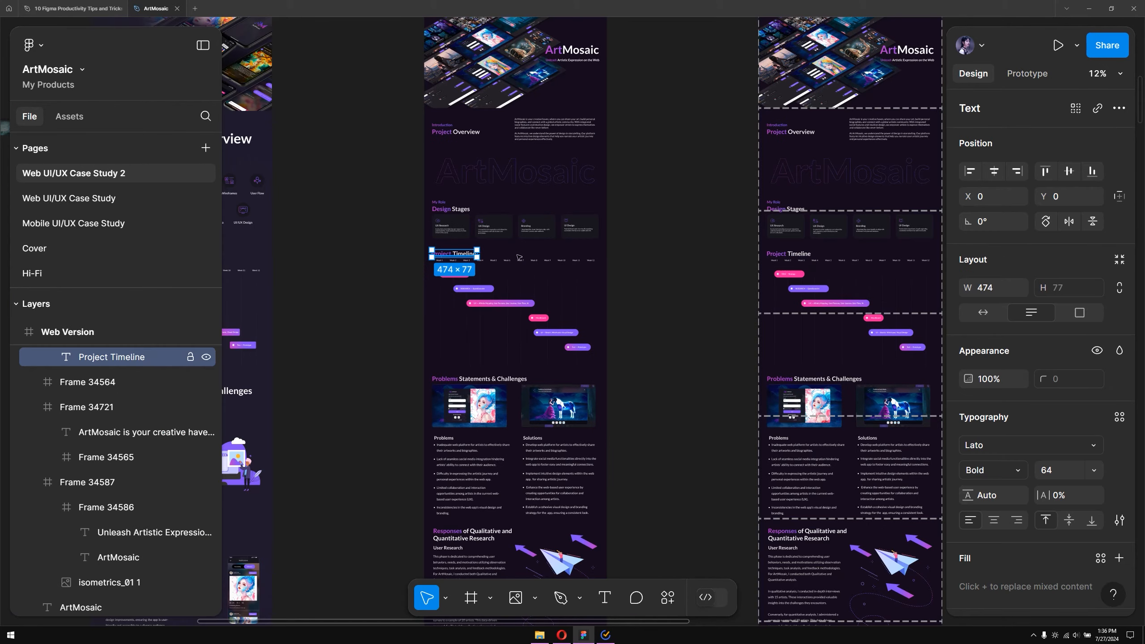
{"action": "left_click", "coordinate": [1073, 116]}
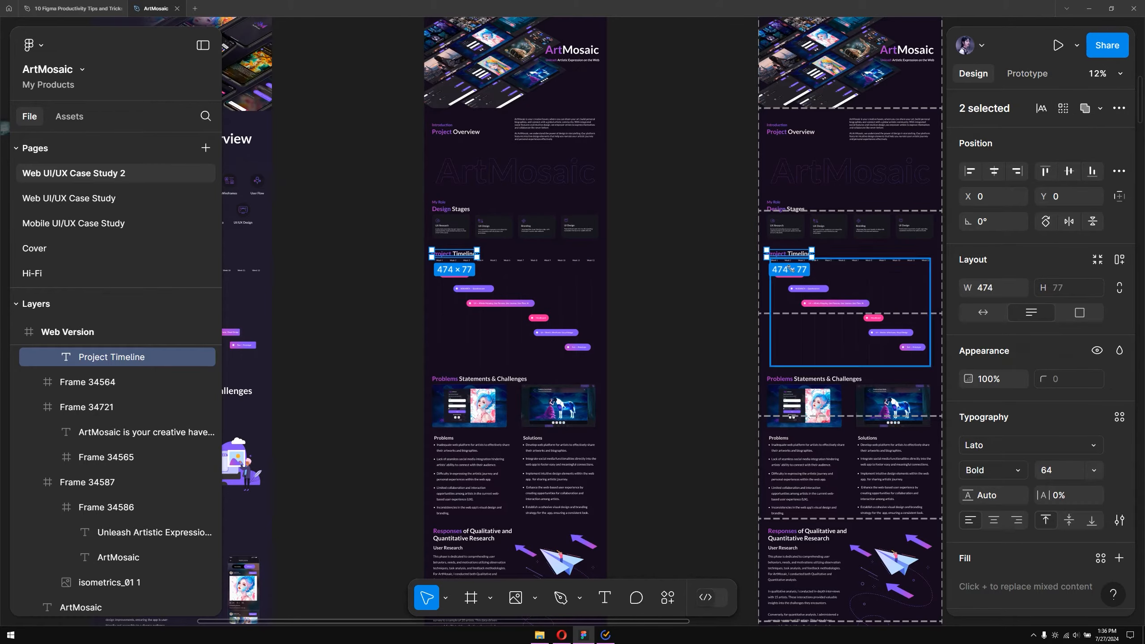
{"action": "left_click", "coordinate": [1041, 109]}
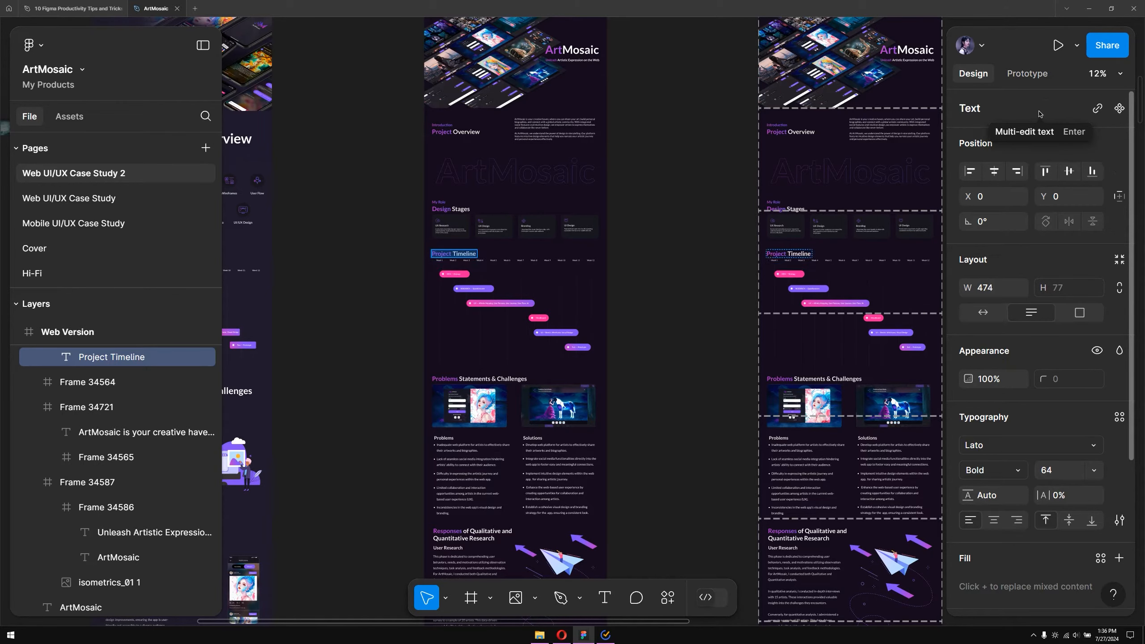
{"action": "left_click", "coordinate": [462, 253]}
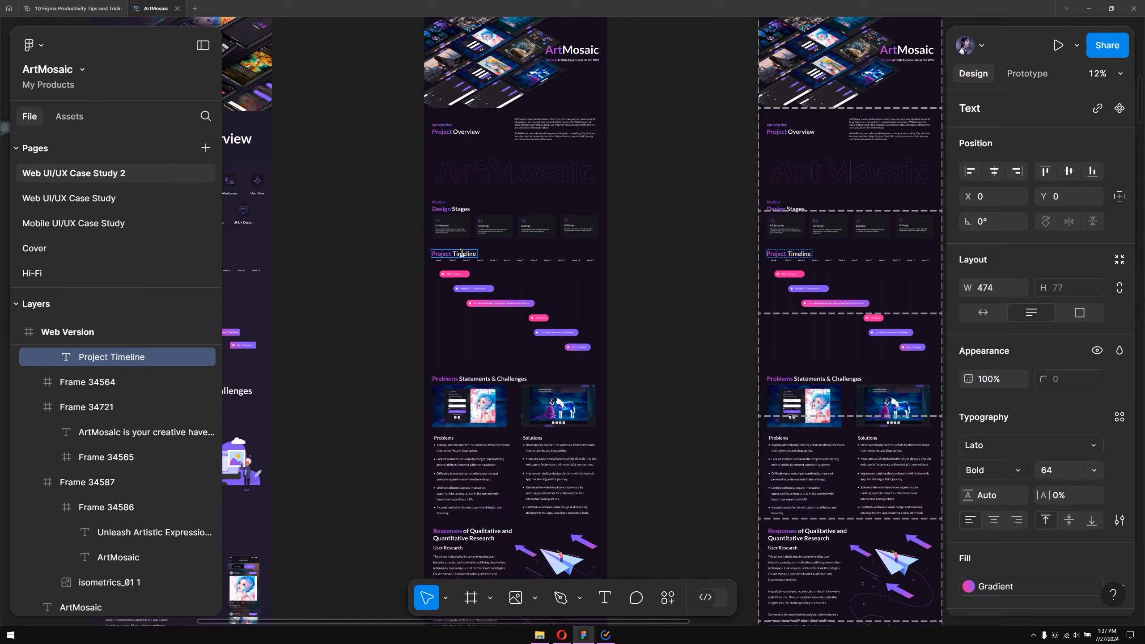
{"action": "type", "text": "UI/UX"}
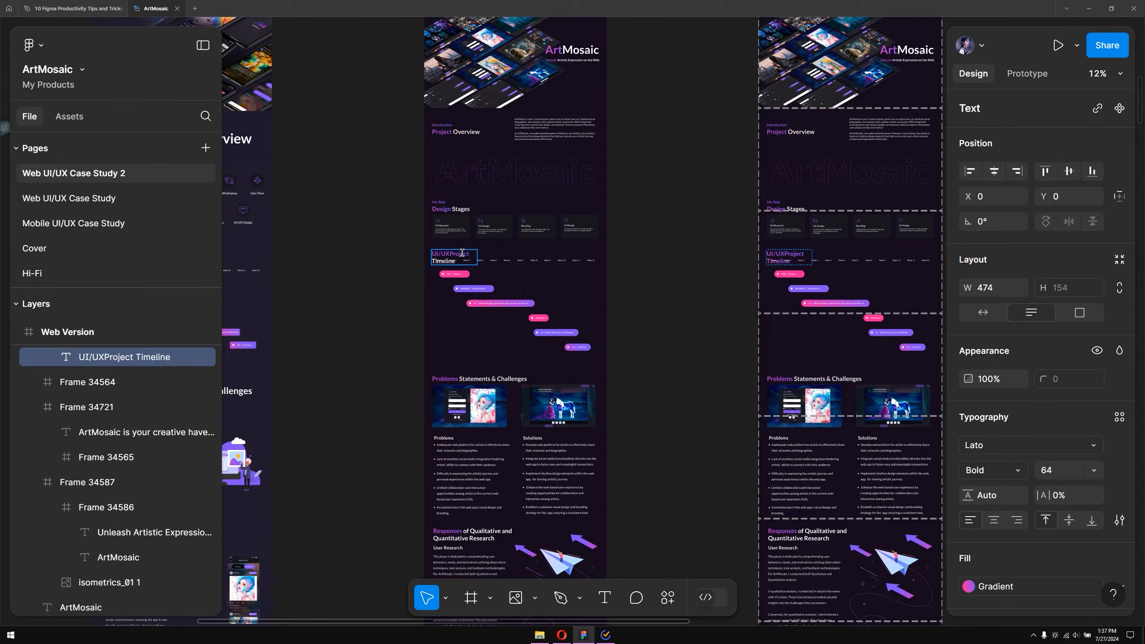
{"action": "key", "text": "Escape"}
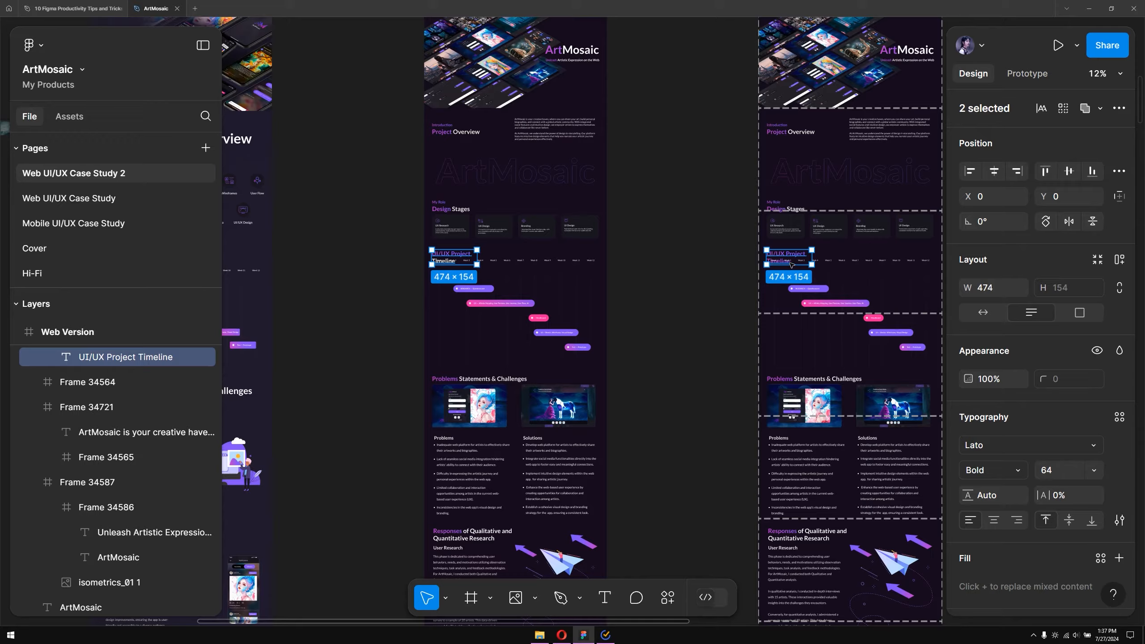
Widen both timeline headings to about 683 px so the text fits on one line
{"action": "scroll", "coordinate": [792, 265], "scroll_direction": "up", "scroll_amount": 3}
{"action": "scroll", "coordinate": [831, 253], "scroll_direction": "down", "scroll_amount": 3}
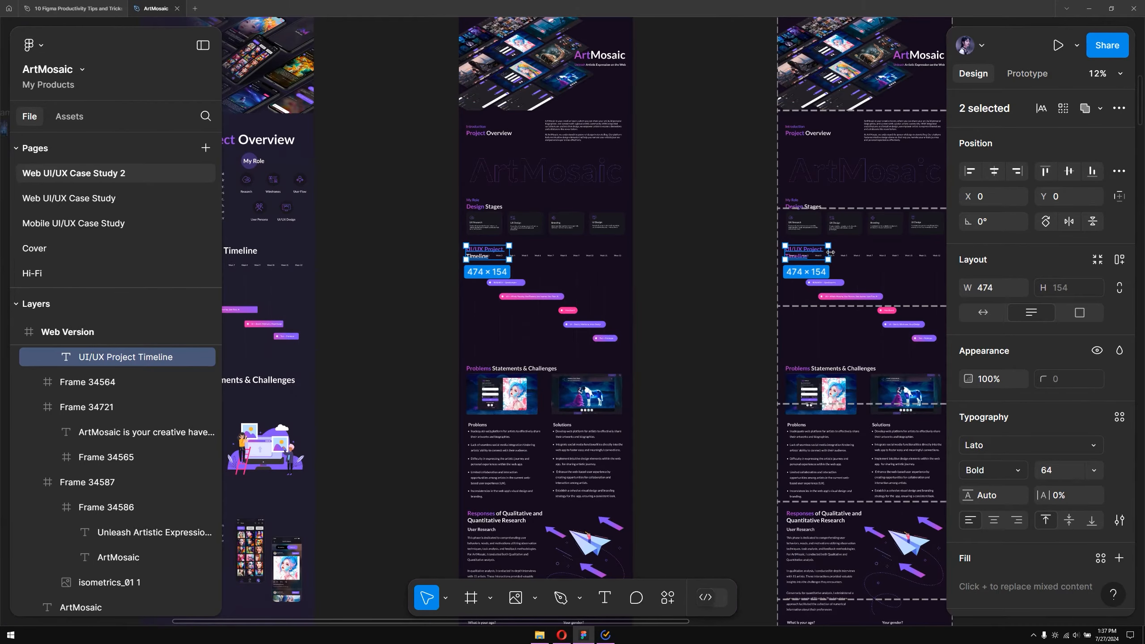
{"action": "left_click_drag", "start_coordinate": [830, 253], "coordinate": [849, 249]}
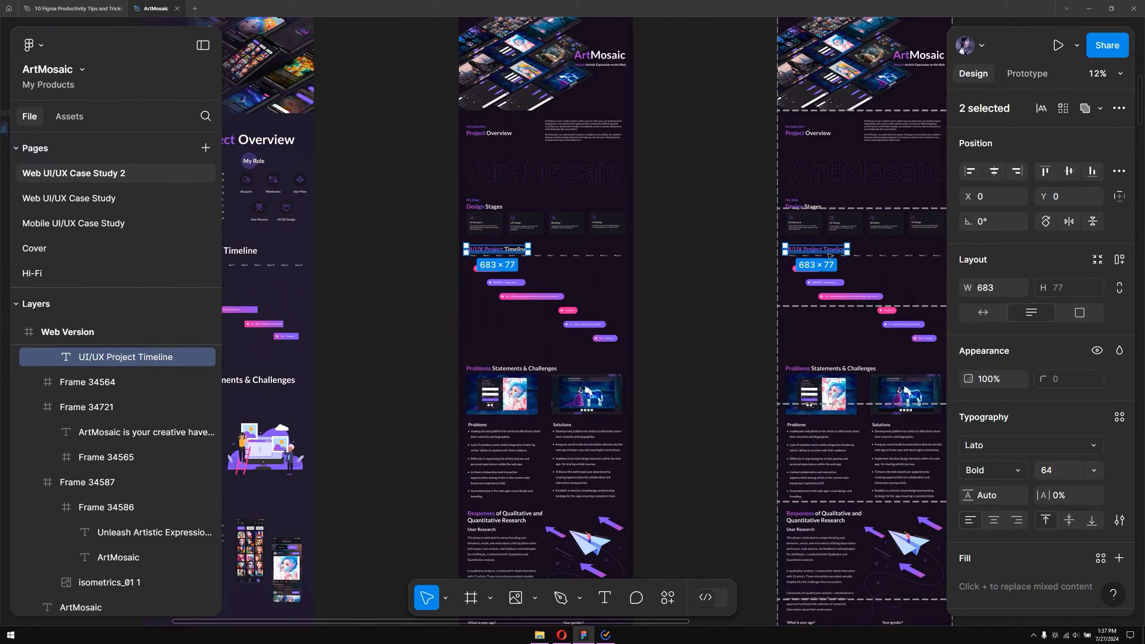
{"action": "key", "text": "Escape"}
{"action": "left_click", "coordinate": [804, 253]}
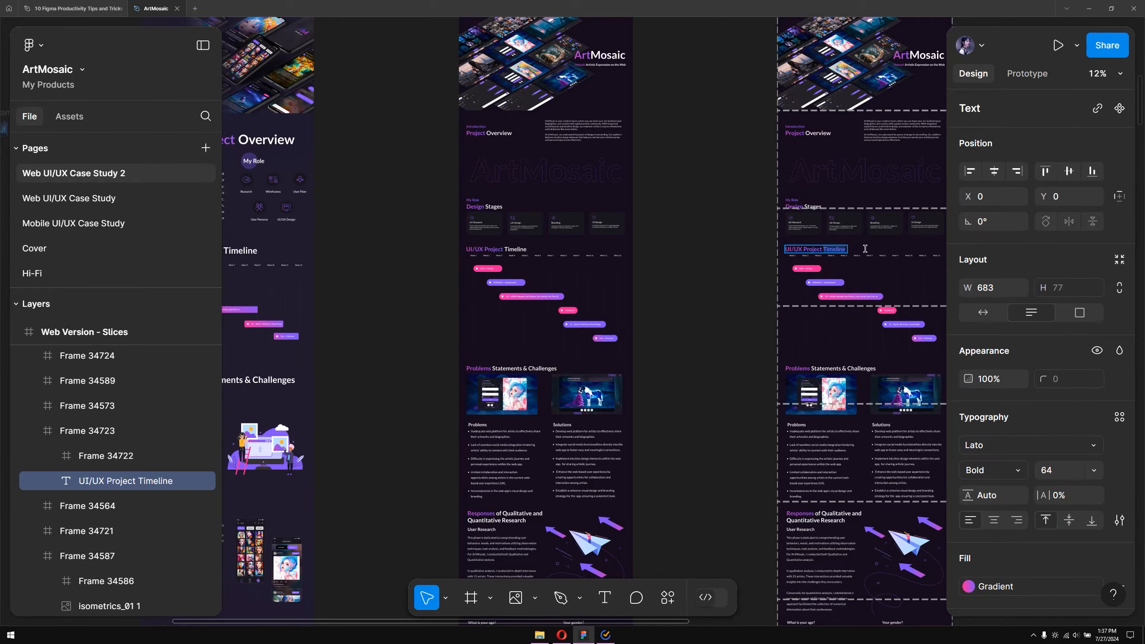
{"action": "left_click", "coordinate": [995, 586]}
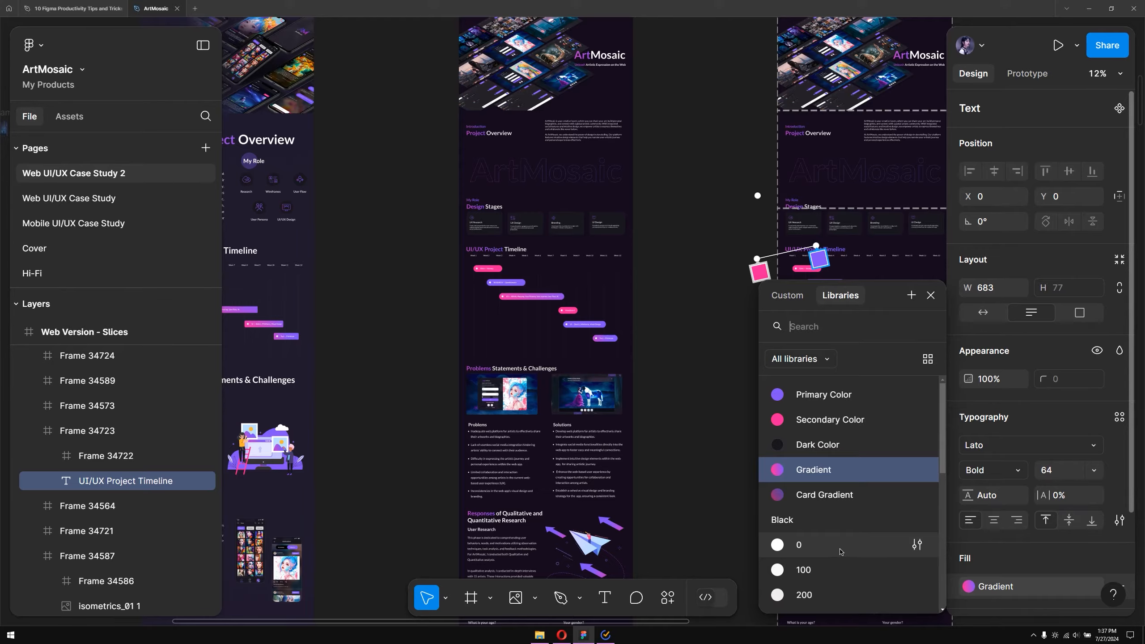
{"action": "left_click", "coordinate": [840, 552]}
{"action": "left_click", "coordinate": [688, 353]}
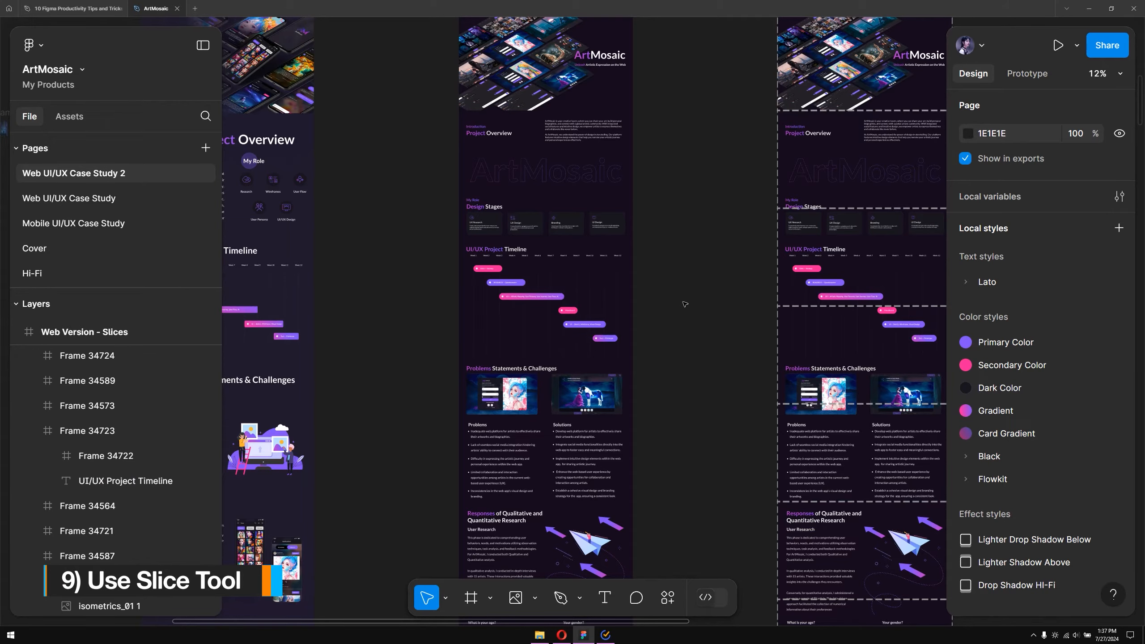
Resize the Web Version hero frame to 1920 px wide
{"action": "scroll", "coordinate": [674, 275], "scroll_direction": "down", "scroll_amount": 5}
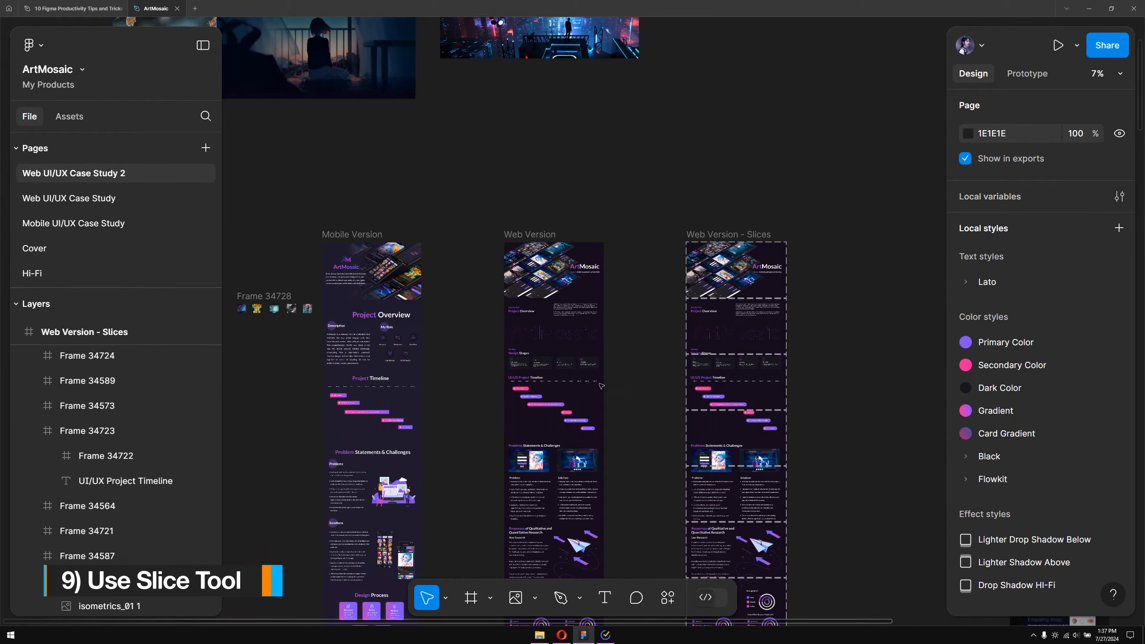
{"action": "scroll", "coordinate": [454, 331], "scroll_direction": "up", "scroll_amount": 5}
{"action": "left_click_drag", "start_coordinate": [450, 327], "coordinate": [607, 345]}
{"action": "scroll", "coordinate": [607, 345], "scroll_direction": "up", "scroll_amount": 3}
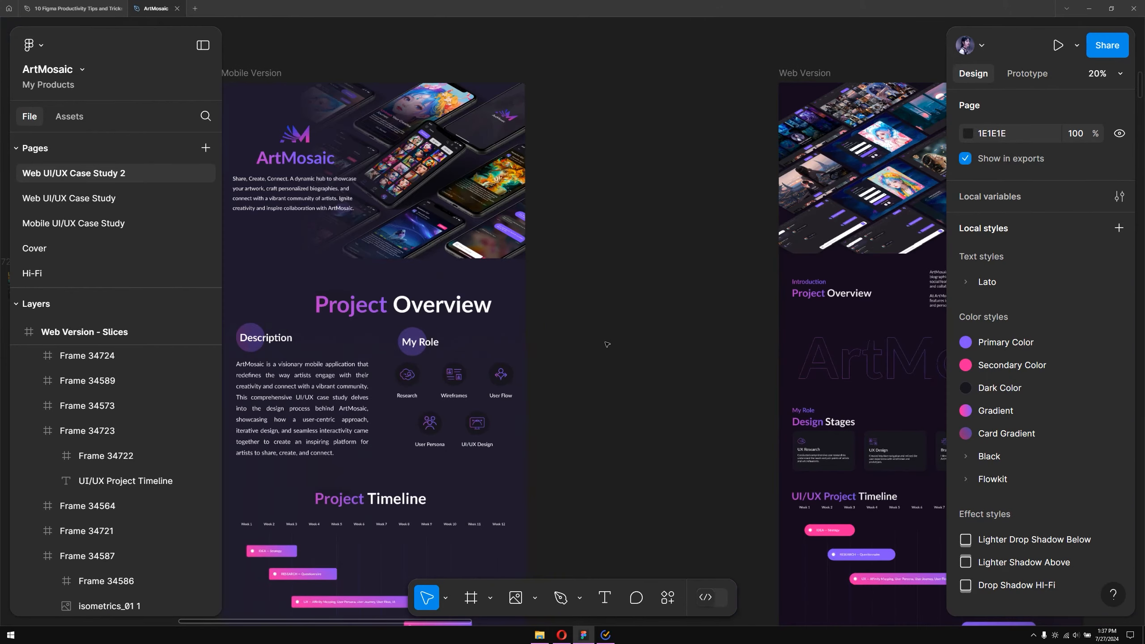
{"action": "scroll", "coordinate": [607, 344], "scroll_direction": "down", "scroll_amount": 3}
{"action": "scroll", "coordinate": [608, 345], "scroll_direction": "up", "scroll_amount": 2}
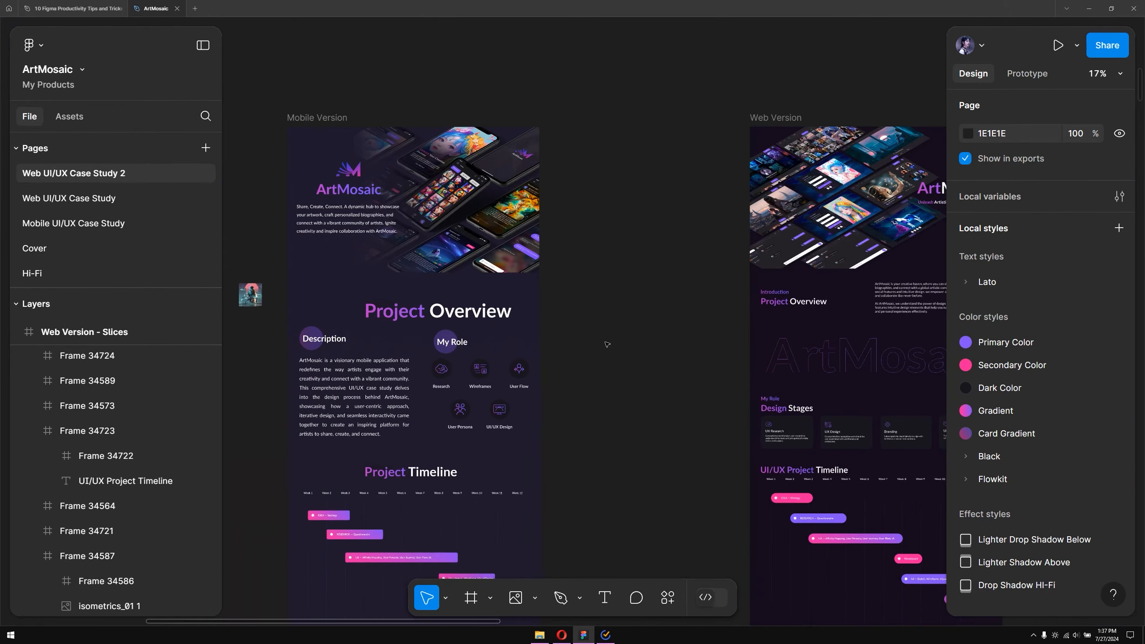
{"action": "left_click_drag", "start_coordinate": [636, 259], "coordinate": [260, 257]}
{"action": "left_click", "coordinate": [396, 122]}
{"action": "scroll", "coordinate": [462, 203], "scroll_direction": "up", "scroll_amount": 3}
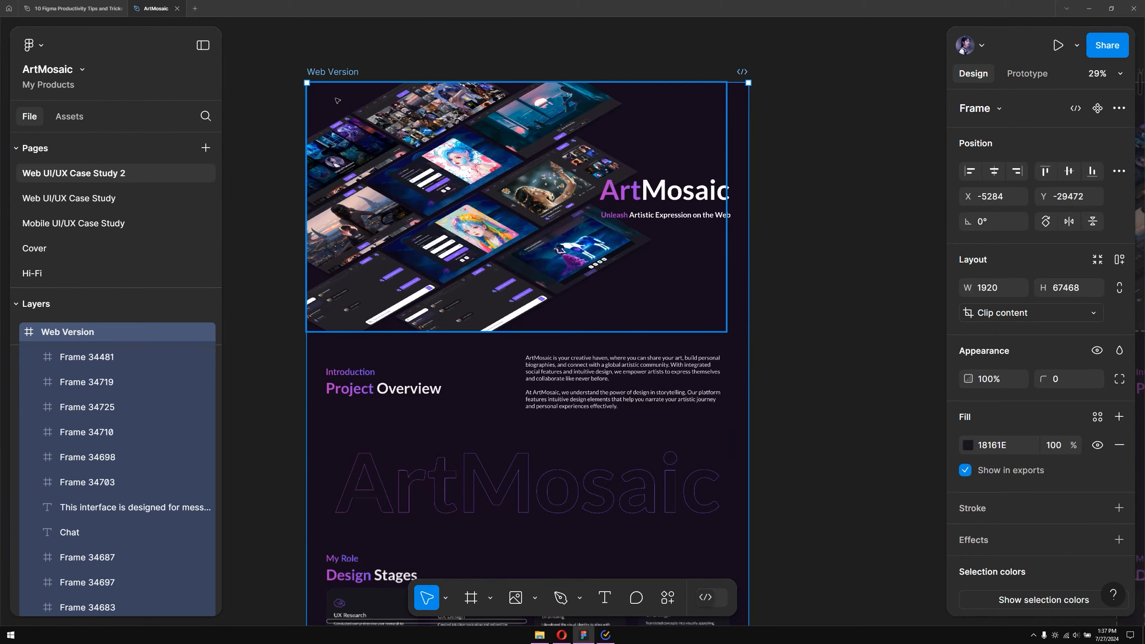
{"action": "left_click", "coordinate": [580, 240]}
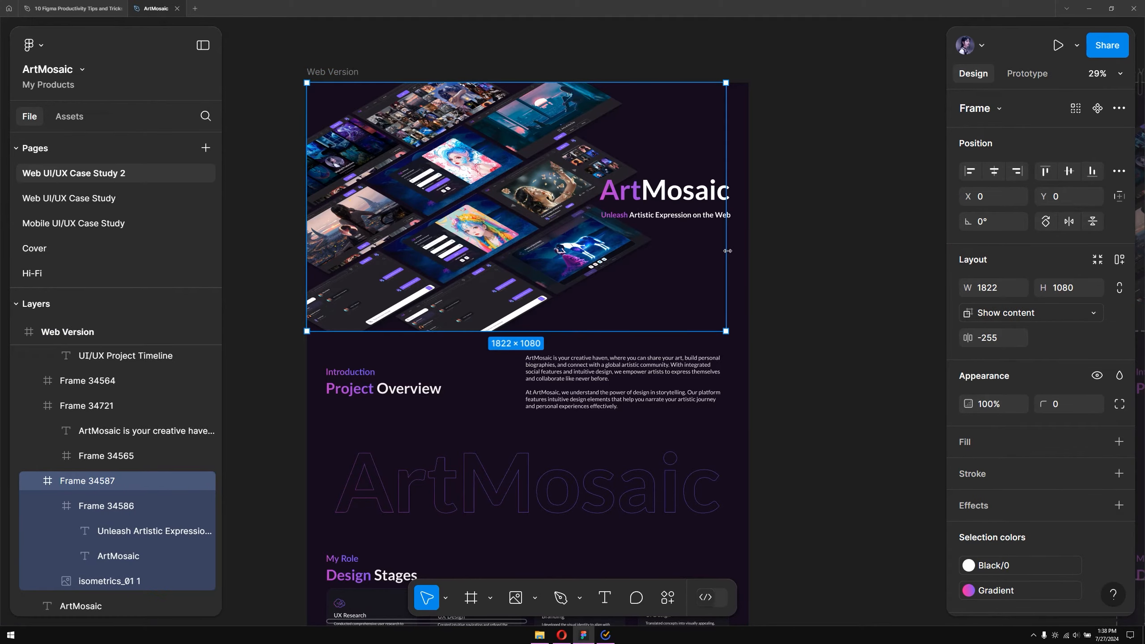
{"action": "left_click_drag", "start_coordinate": [727, 251], "coordinate": [750, 251]}
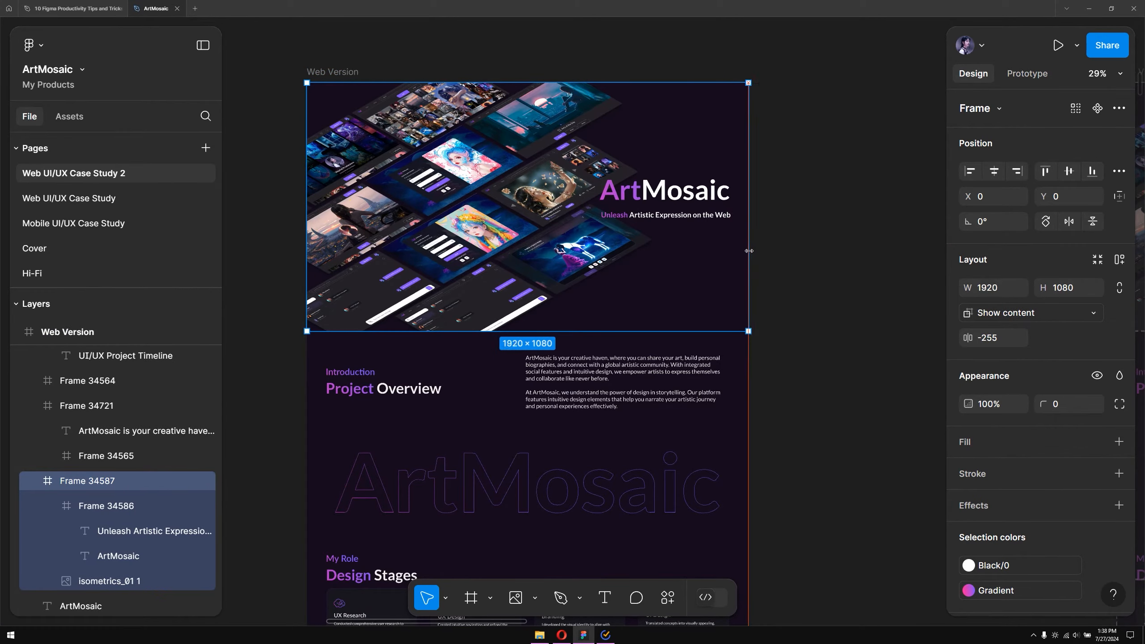
Duplicate the Web Version frame
{"action": "key", "text": "shift+1"}
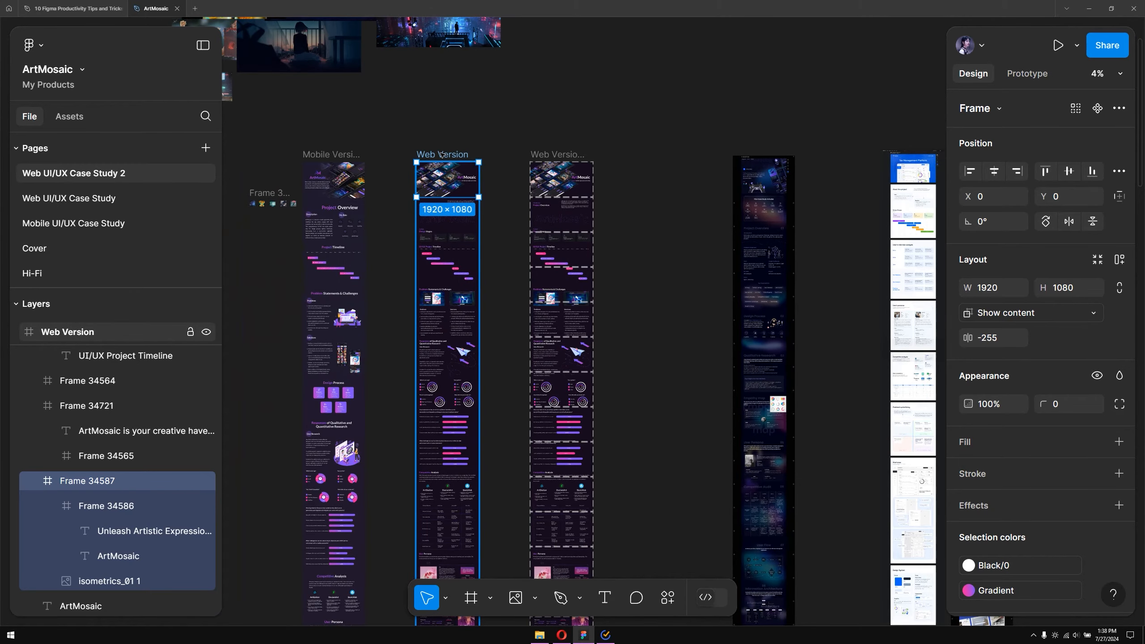
{"action": "key", "text": "alt"}
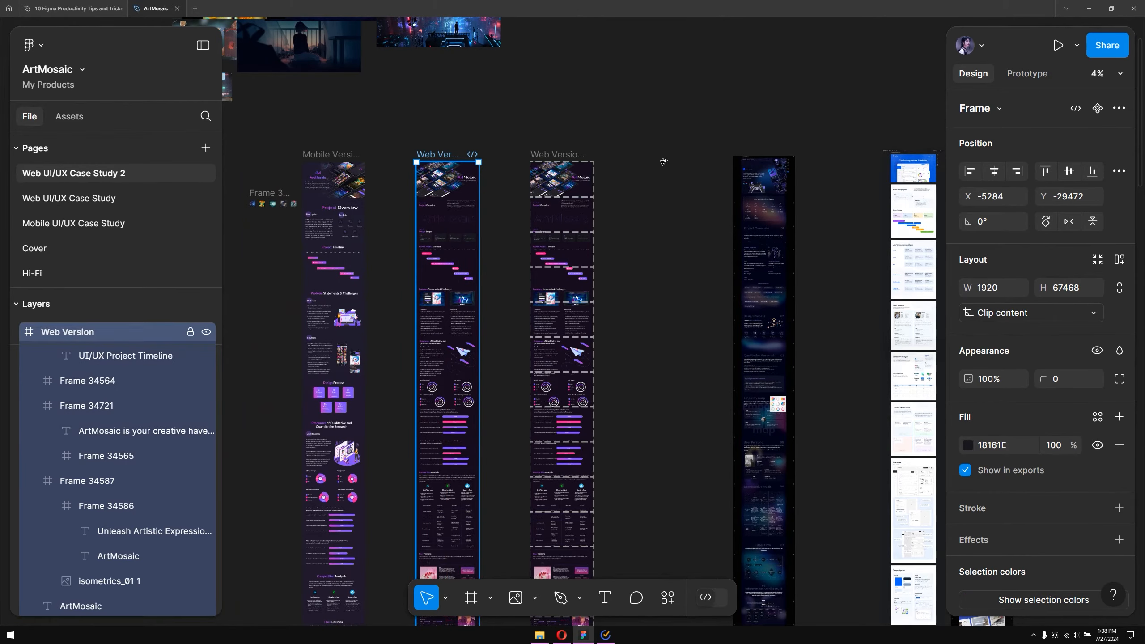
{"action": "key", "text": "ctrl+d"}
Crop the duplicated Web Version frame to 1080 px tall without resizing its contents
{"action": "scroll", "coordinate": [609, 253], "scroll_direction": "down", "scroll_amount": 5}
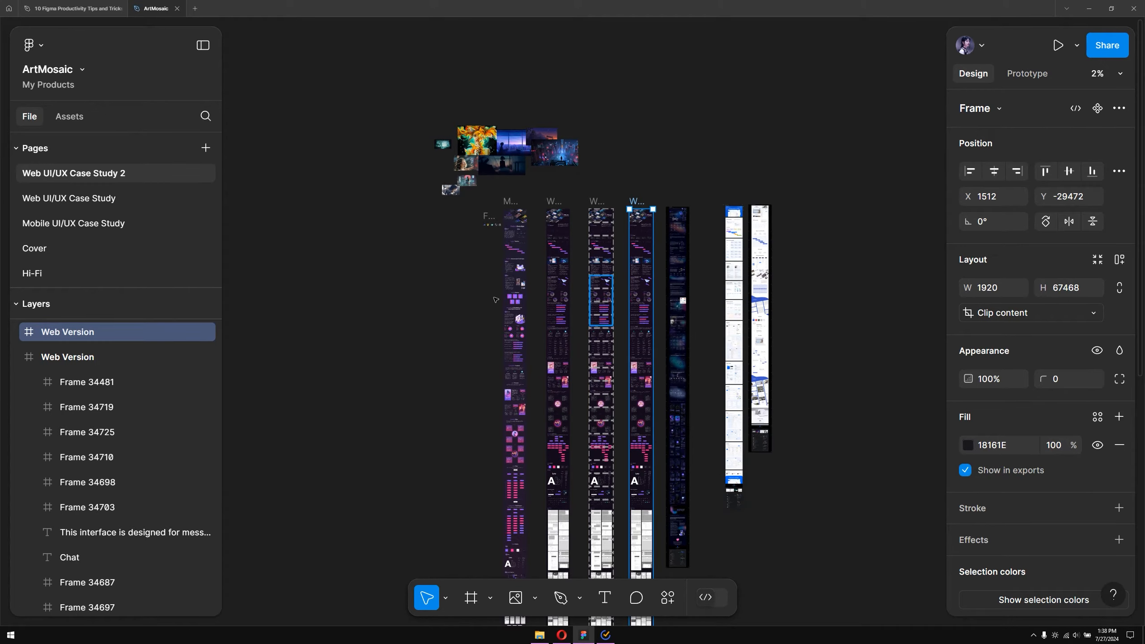
{"action": "scroll", "coordinate": [495, 299], "scroll_direction": "down", "scroll_amount": 5}
{"action": "scroll", "coordinate": [496, 299], "scroll_direction": "right", "scroll_amount": 3}
{"action": "scroll", "coordinate": [487, 385], "scroll_direction": "down", "scroll_amount": 10}
{"action": "scroll", "coordinate": [468, 251], "scroll_direction": "right", "scroll_amount": 1}
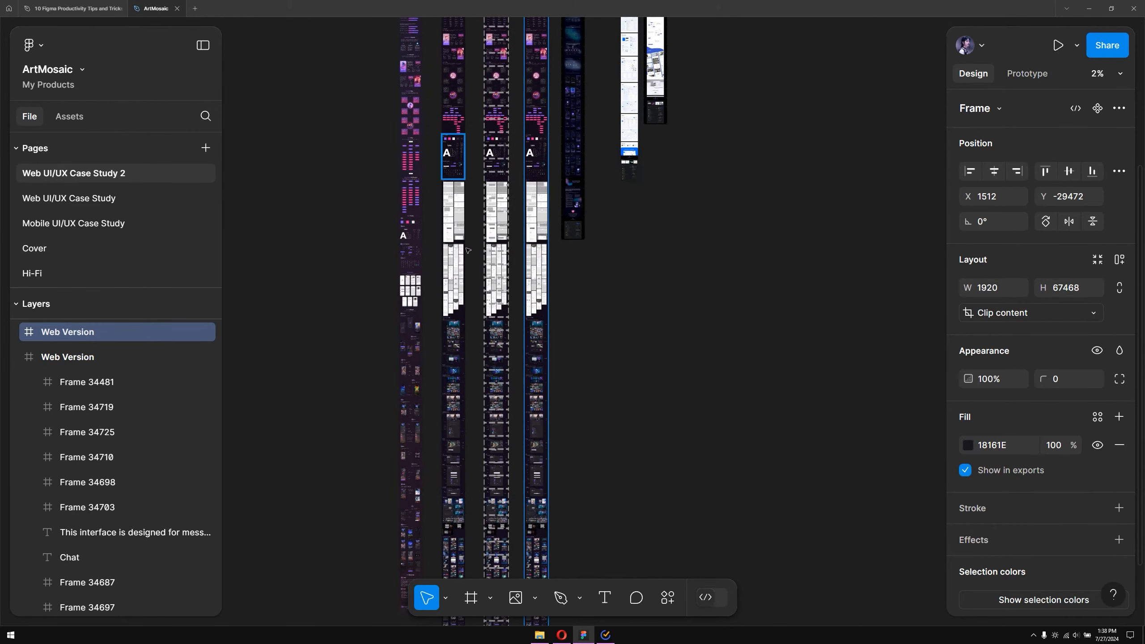
{"action": "scroll", "coordinate": [556, 452], "scroll_direction": "down", "scroll_amount": 13}
{"action": "scroll", "coordinate": [557, 452], "scroll_direction": "right", "scroll_amount": 1}
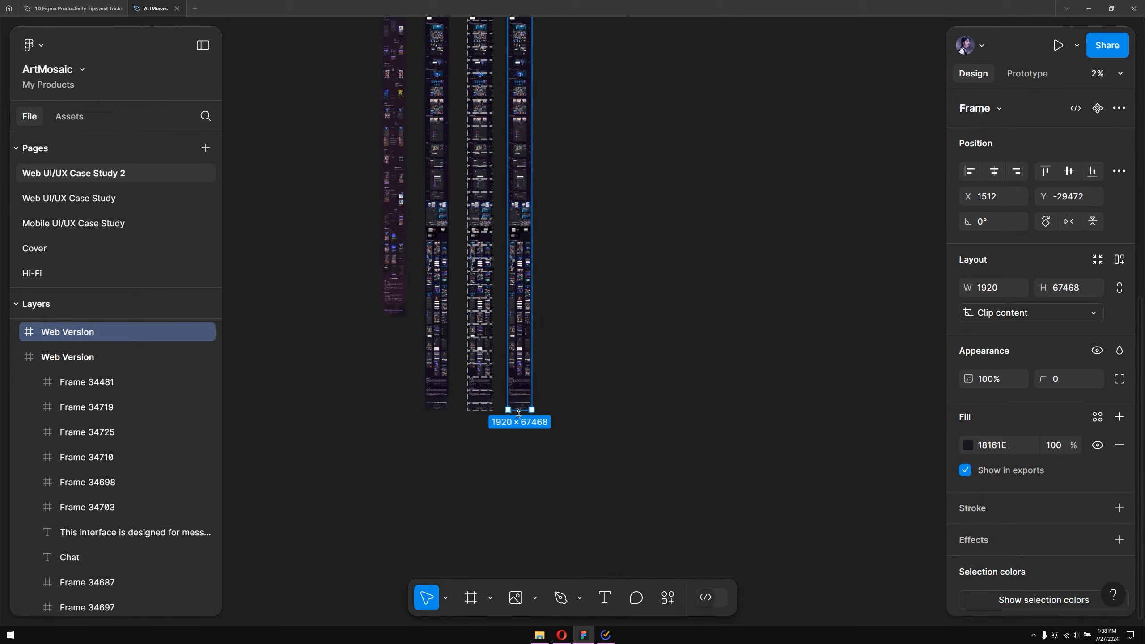
{"action": "left_click_drag", "start_coordinate": [520, 261], "coordinate": [547, 515]}
{"action": "left_click_drag", "start_coordinate": [508, 362], "coordinate": [513, 24]}
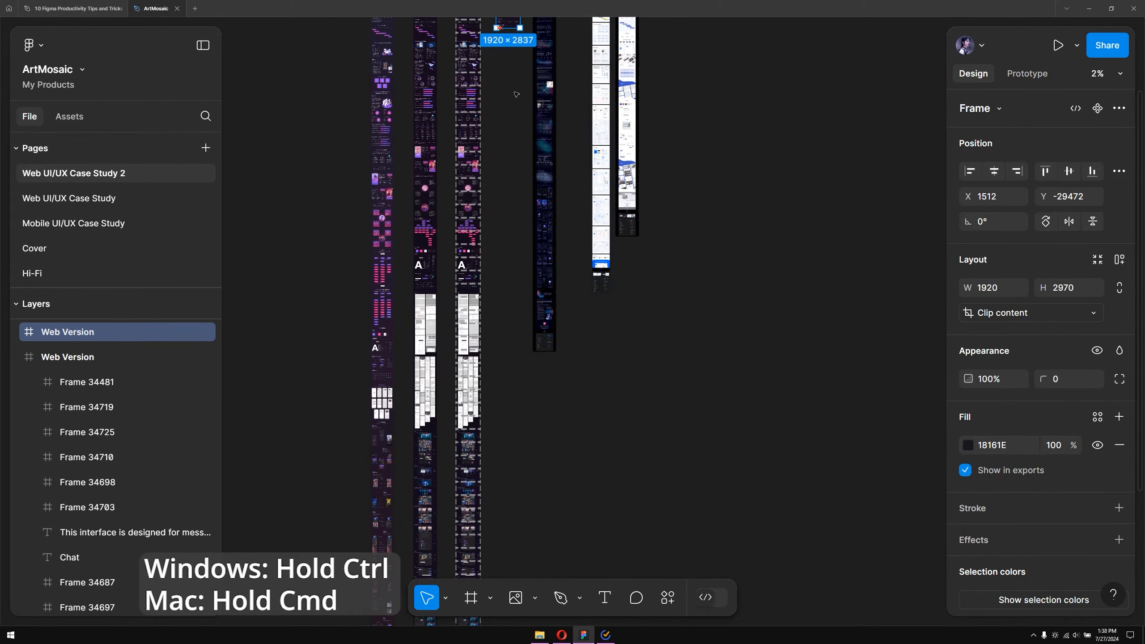
{"action": "left_click_drag", "start_coordinate": [515, 95], "coordinate": [510, 321]}
{"action": "left_click_drag", "start_coordinate": [507, 250], "coordinate": [507, 228]}
{"action": "scroll", "coordinate": [506, 229], "scroll_direction": "up", "scroll_amount": 14}
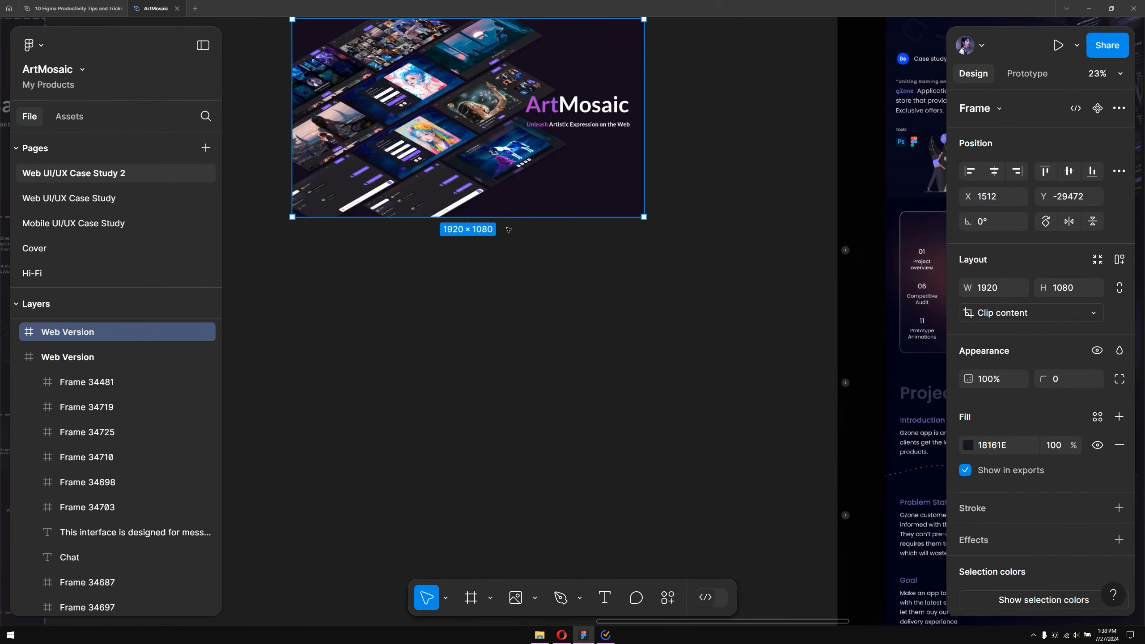
Draw a 1920 × 1080 slice over the original Web Version frame's hero section with the Slice tool
{"action": "scroll", "coordinate": [508, 229], "scroll_direction": "down", "scroll_amount": 5}
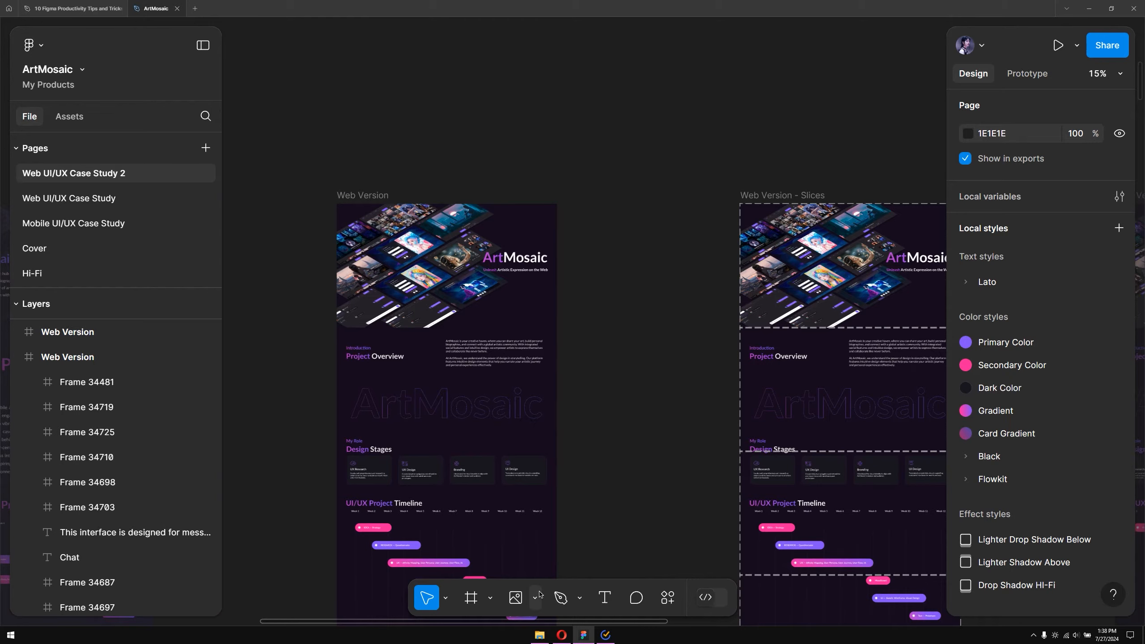
{"action": "left_click", "coordinate": [490, 600]}
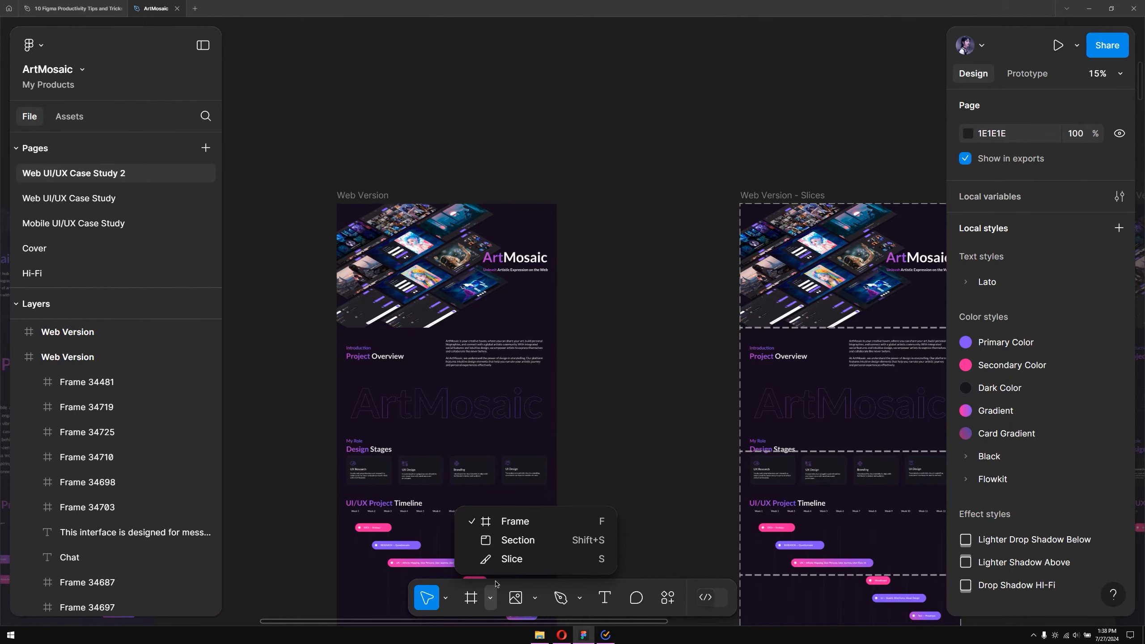
{"action": "left_click", "coordinate": [512, 559]}
{"action": "scroll", "coordinate": [336, 195], "scroll_direction": "up", "scroll_amount": 4}
{"action": "mouse_move", "coordinate": [335, 193]}
{"action": "left_mouse_down"}
{"action": "mouse_move", "coordinate": [465, 455]}
{"action": "mouse_move", "coordinate": [513, 465]}
{"action": "mouse_move", "coordinate": [798, 452]}
{"action": "left_mouse_up"}
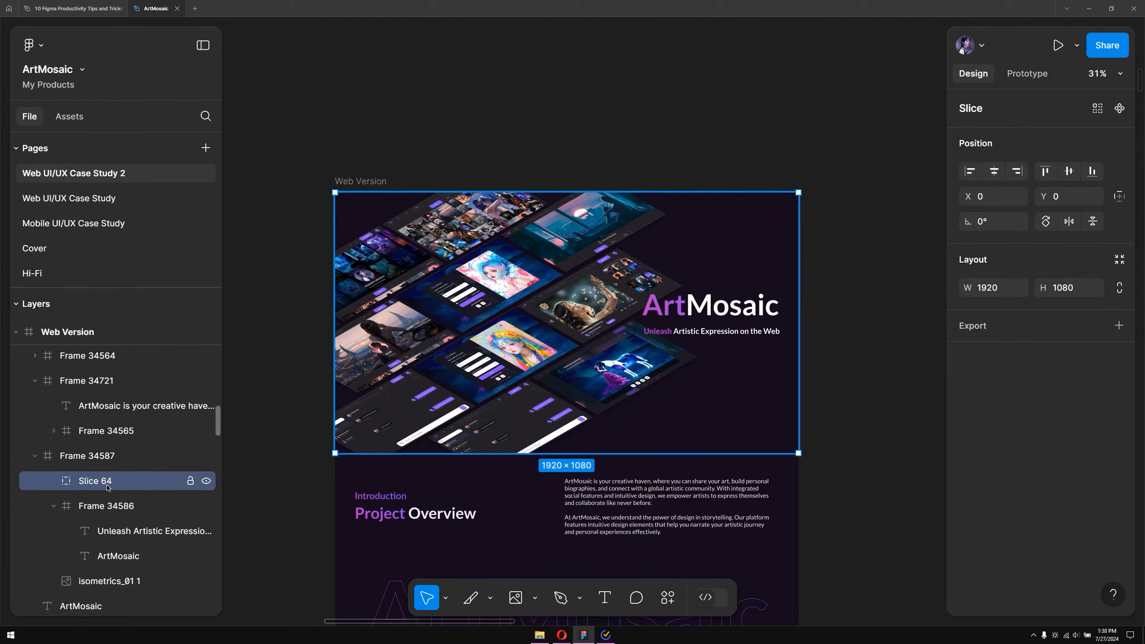
Move the slice layer to the top of the Web Version frame's layers and add a 1x PNG export setting
{"action": "left_click_drag", "start_coordinate": [107, 487], "coordinate": [96, 418]}
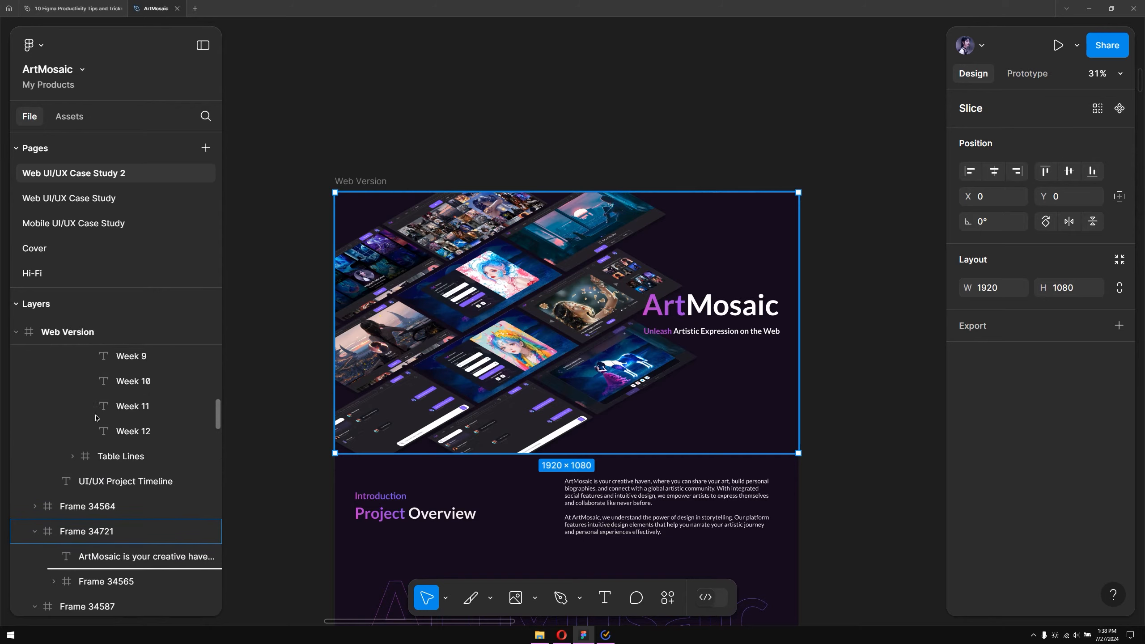
{"action": "scroll", "coordinate": [96, 418], "scroll_direction": "up", "scroll_amount": 8}
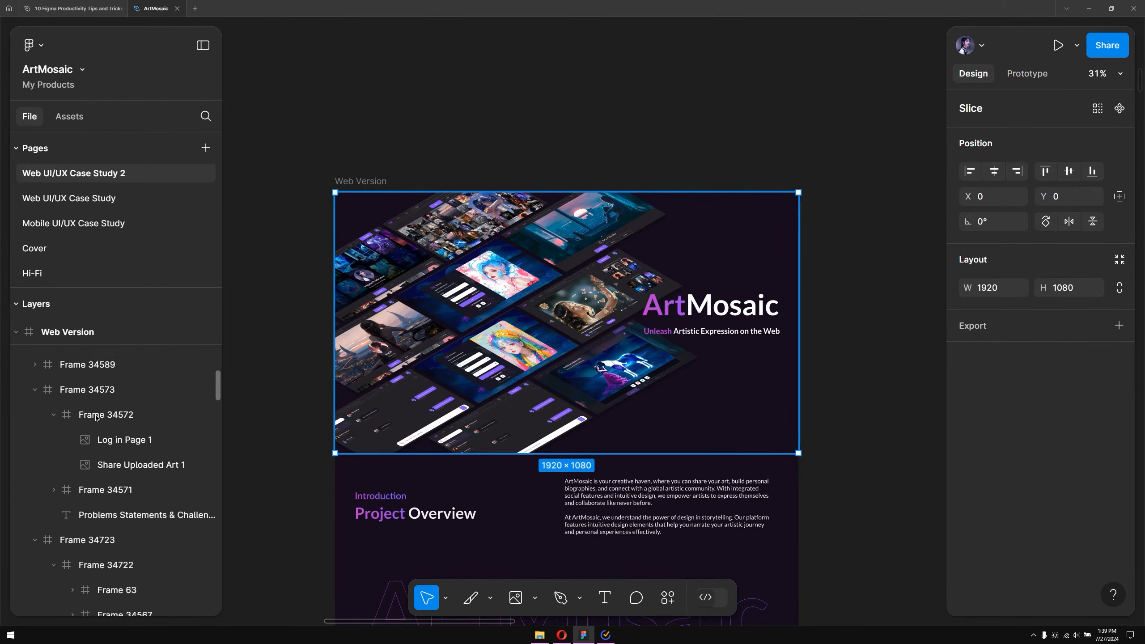
{"action": "scroll", "coordinate": [96, 417], "scroll_direction": "up", "scroll_amount": 10}
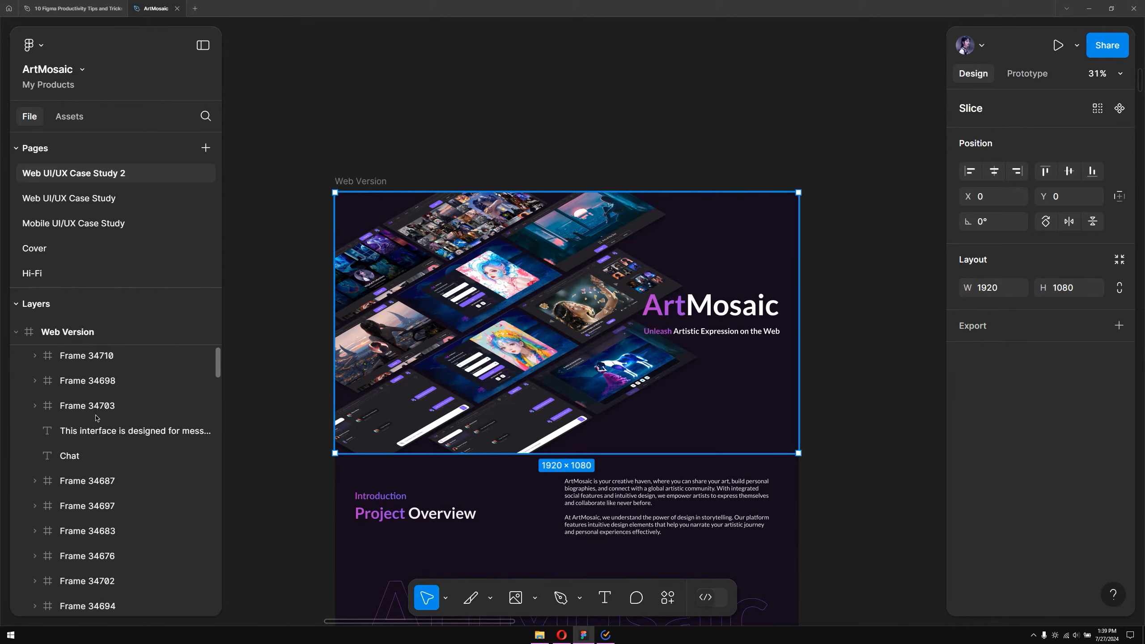
{"action": "scroll", "coordinate": [96, 418], "scroll_direction": "up", "scroll_amount": 4}
{"action": "left_click_drag", "start_coordinate": [96, 418], "coordinate": [97, 454]}
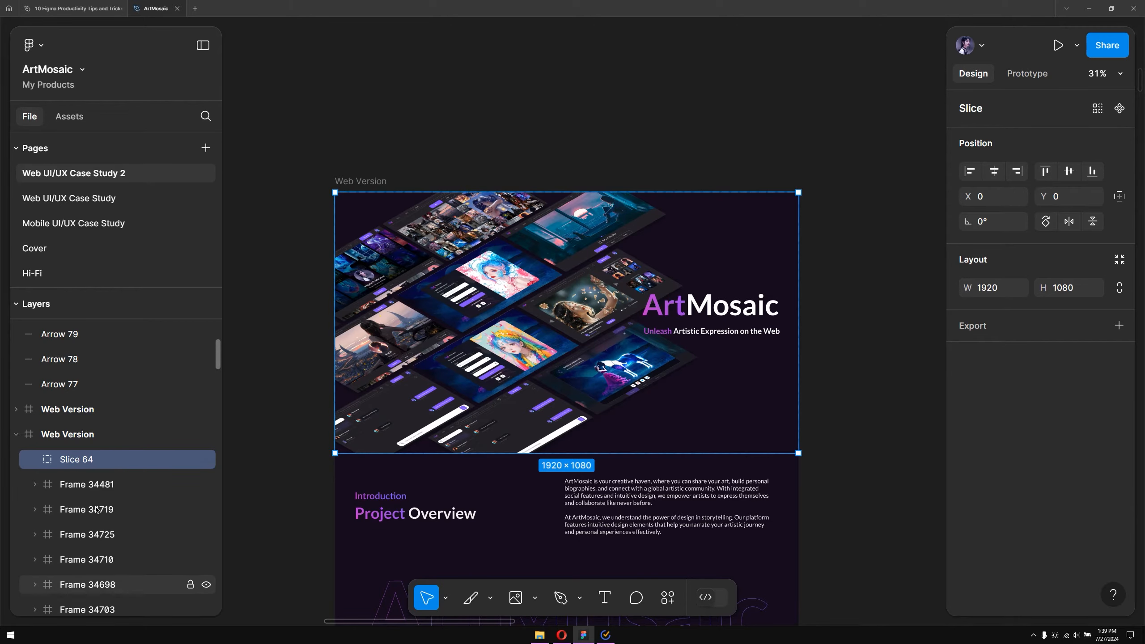
{"action": "left_click", "coordinate": [1119, 326]}
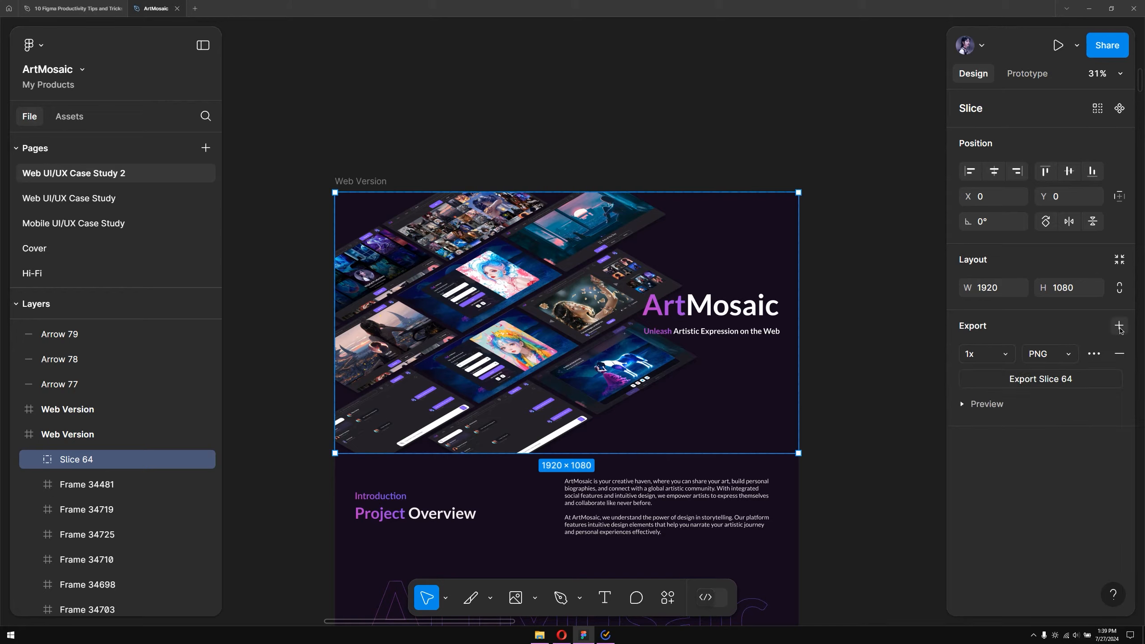
Show the slice's export preview and change its export scale to 2x
{"action": "left_click", "coordinate": [962, 406]}
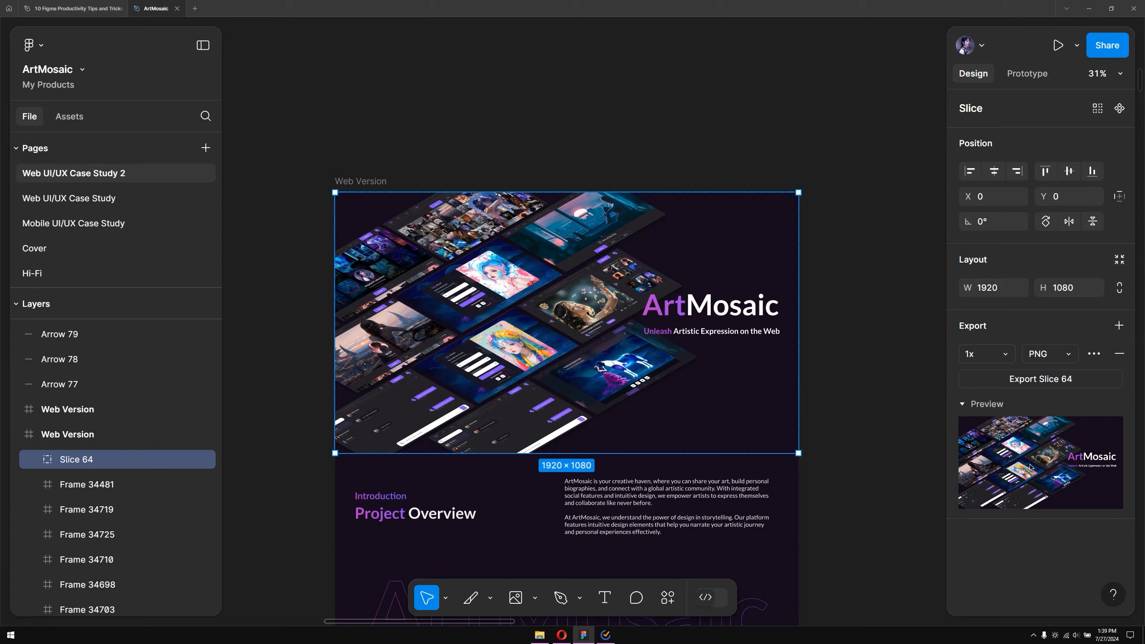
{"action": "left_click", "coordinate": [1011, 359]}
{"action": "left_click", "coordinate": [1020, 393]}
{"action": "left_click", "coordinate": [1041, 379]}
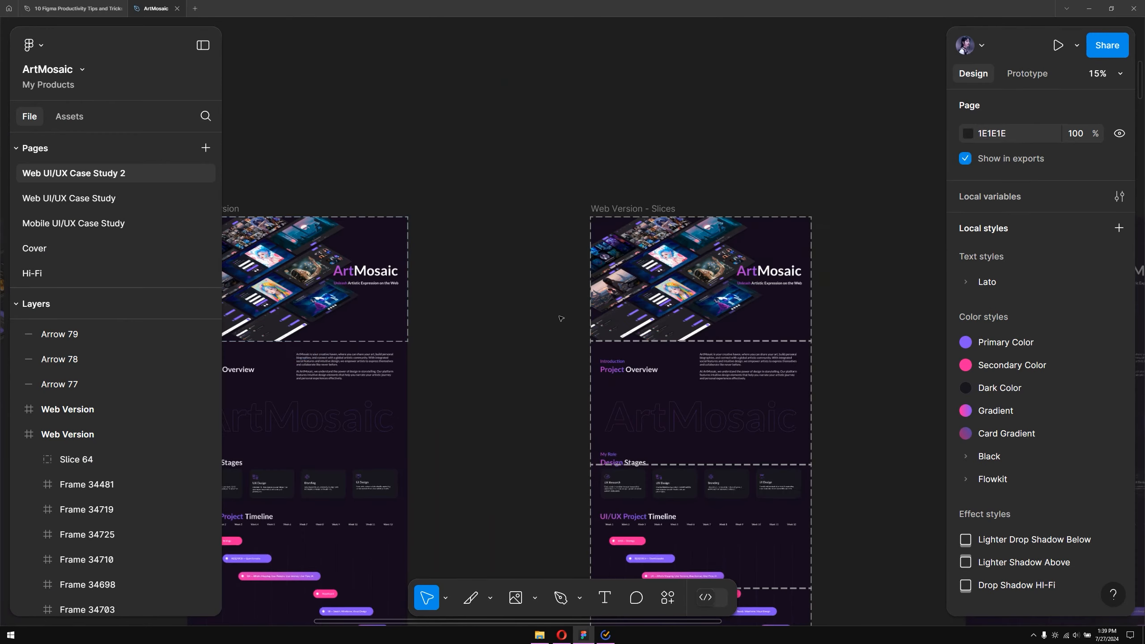
Draw a second slice over the Project Overview section of the Web Version frame and size it 1920 × 1080
{"action": "mouse_move", "coordinate": [508, 232]}
{"action": "left_mouse_down"}
{"action": "mouse_move", "coordinate": [560, 285]}
{"action": "mouse_move", "coordinate": [628, 293]}
{"action": "mouse_move", "coordinate": [611, 296]}
{"action": "left_mouse_up"}
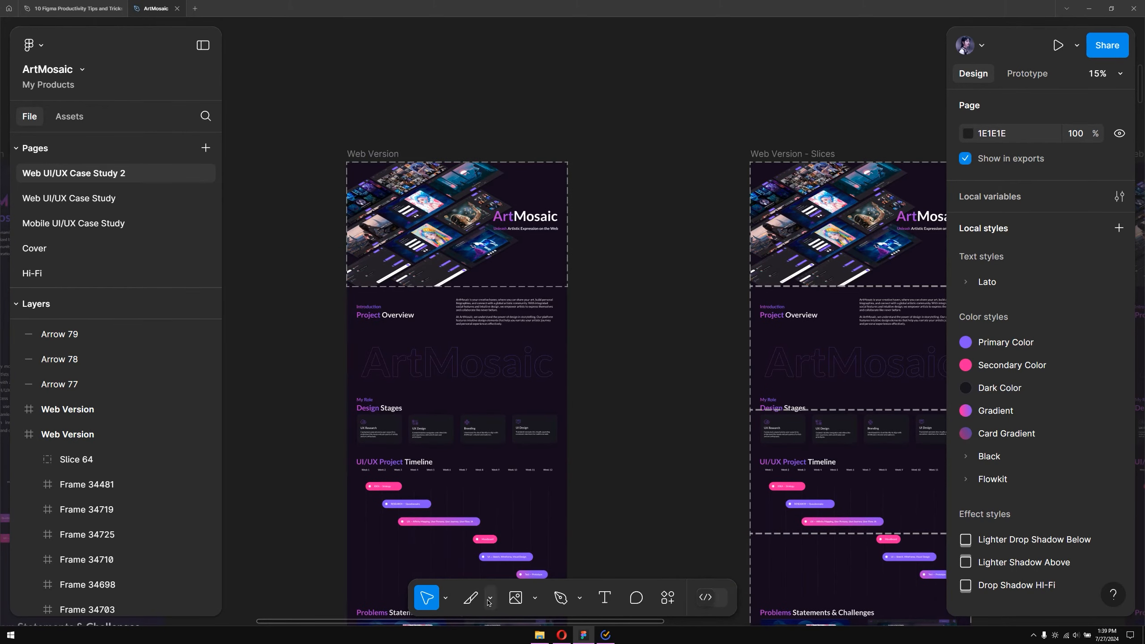
{"action": "left_click", "coordinate": [471, 599]}
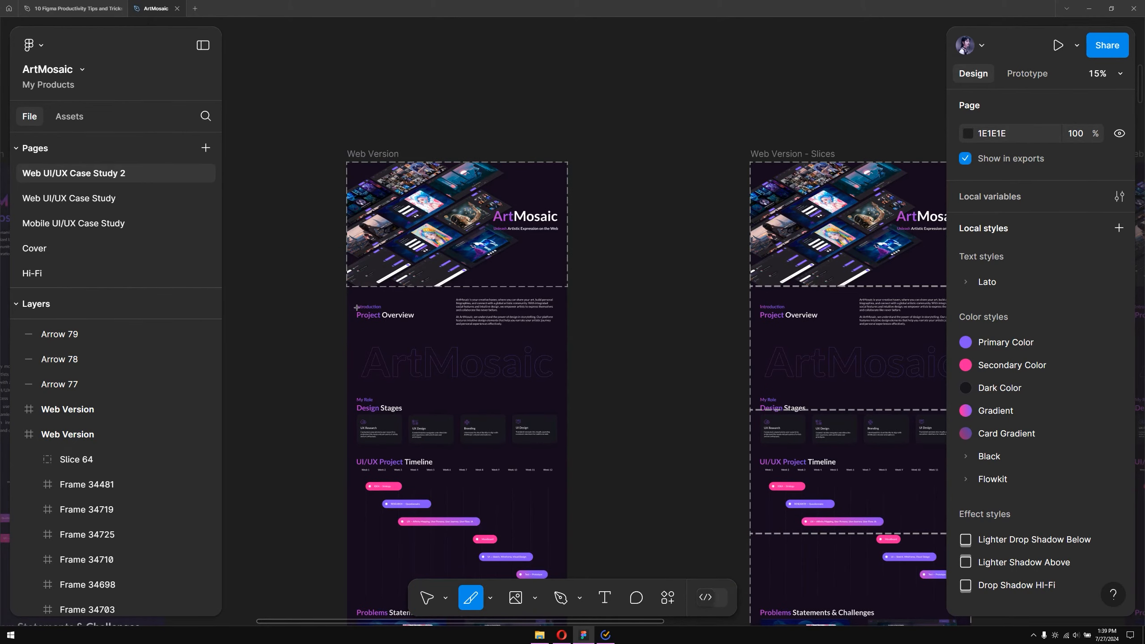
{"action": "left_click_drag", "start_coordinate": [347, 297], "coordinate": [426, 375]}
{"action": "left_click_drag", "start_coordinate": [338, 277], "coordinate": [656, 455]}
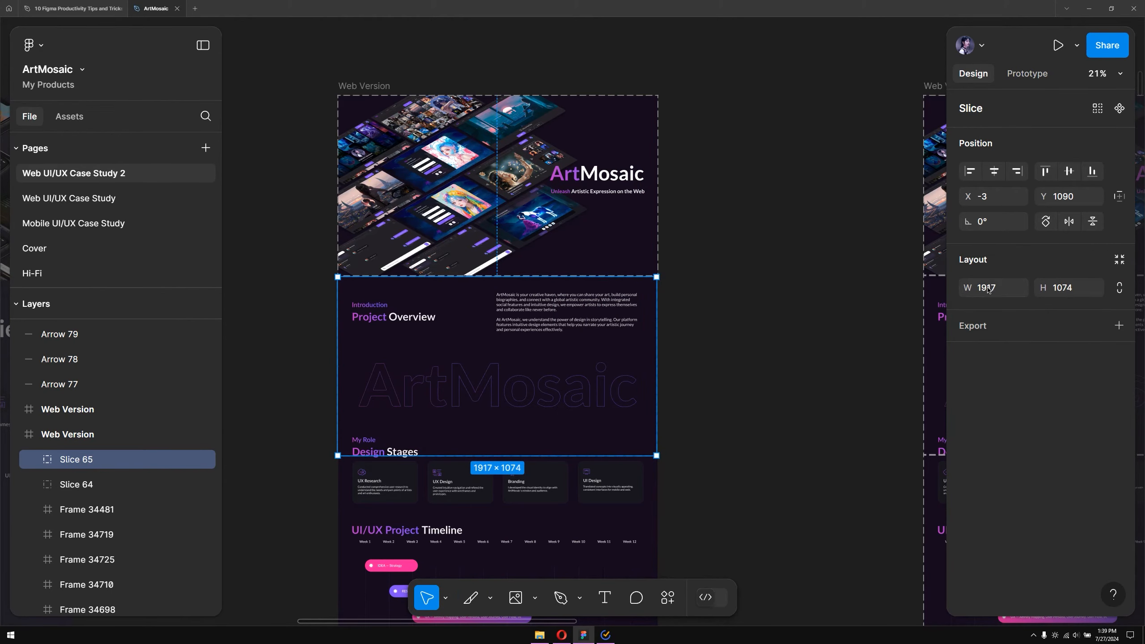
{"action": "type", "text": "20"}
{"action": "left_click", "coordinate": [1065, 290]}
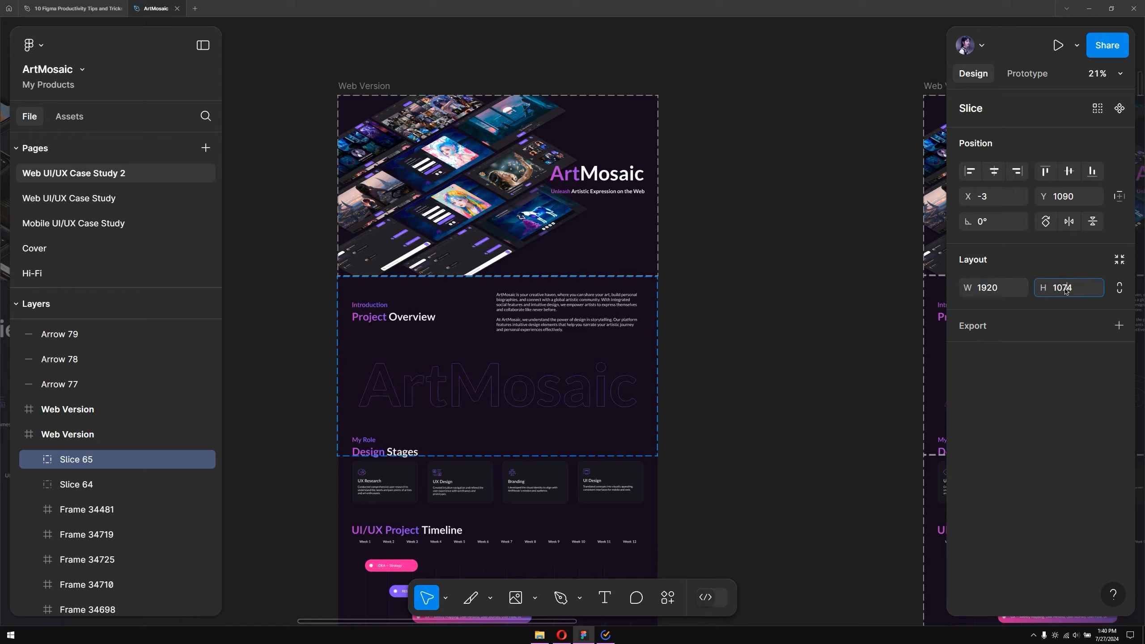
{"action": "type", "text": "1080"}
{"action": "key", "text": "Return"}
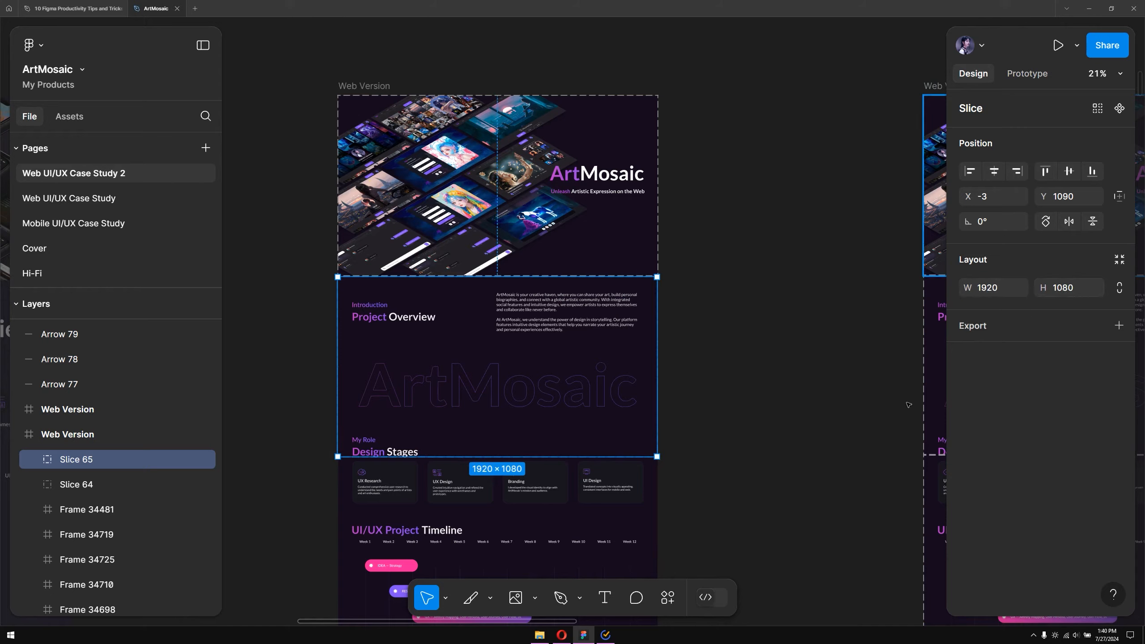
Select both slices in the Web Version frame and compare the sliced frames across the canvas
{"action": "left_click", "coordinate": [769, 396]}
{"action": "left_click", "coordinate": [86, 465]}
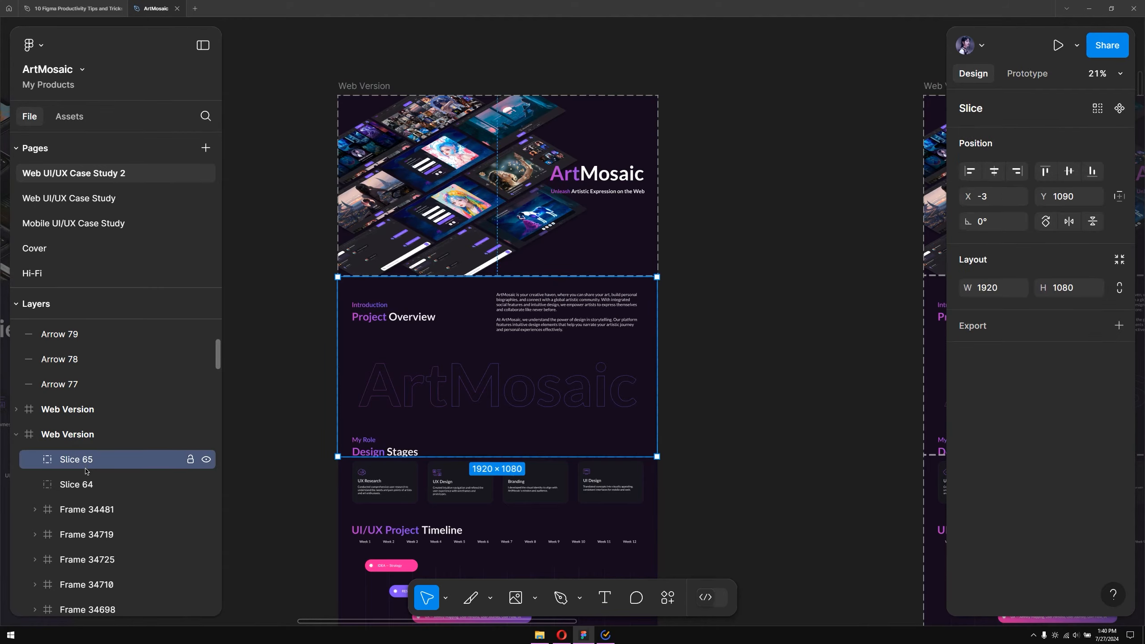
{"action": "left_click", "coordinate": [84, 481], "text": "shift"}
{"action": "scroll", "coordinate": [469, 356], "scroll_direction": "down", "scroll_amount": 5}
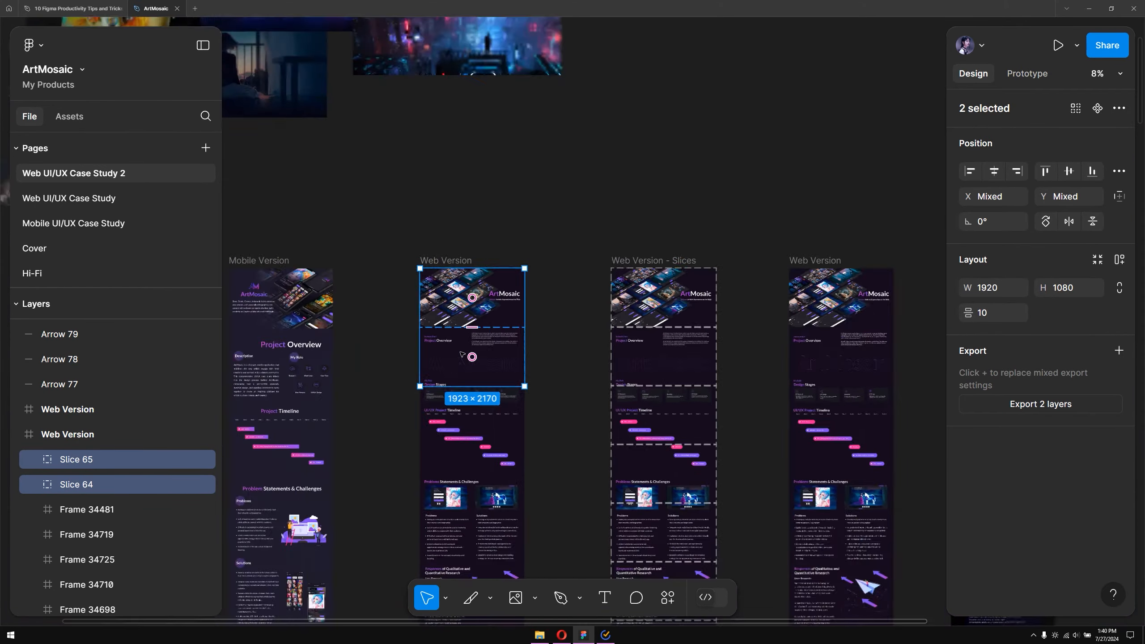
{"action": "scroll", "coordinate": [469, 357], "scroll_direction": "up", "scroll_amount": 2}
{"action": "scroll", "coordinate": [469, 356], "scroll_direction": "up", "scroll_amount": 3}
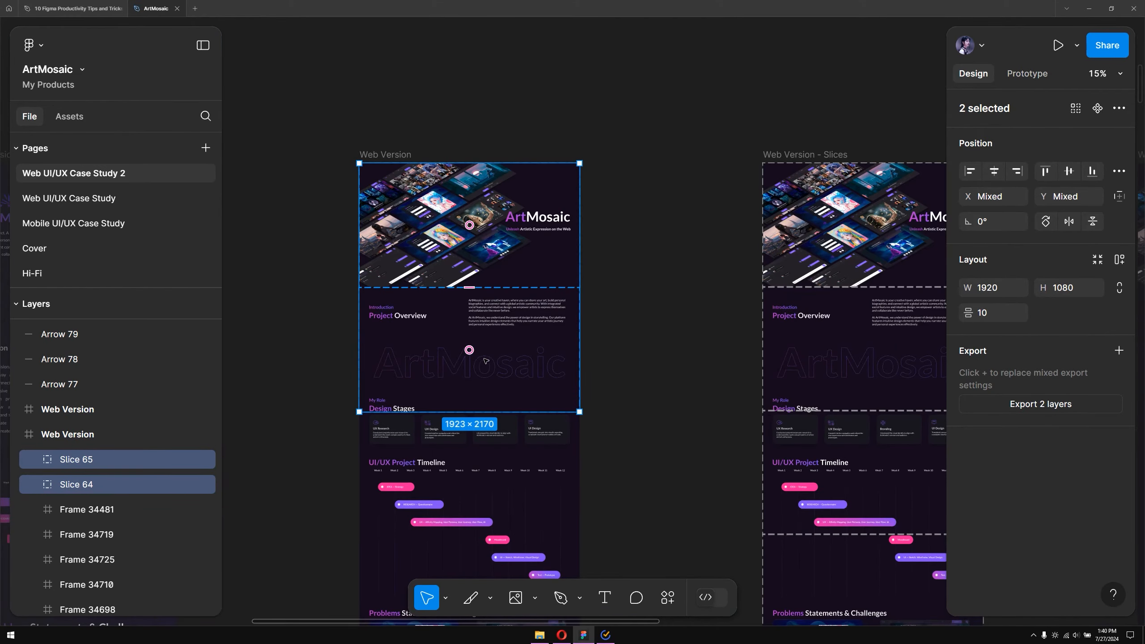
{"action": "left_click_drag", "start_coordinate": [660, 397], "coordinate": [496, 32]}
{"action": "scroll", "coordinate": [551, 251], "scroll_direction": "down", "scroll_amount": 4}
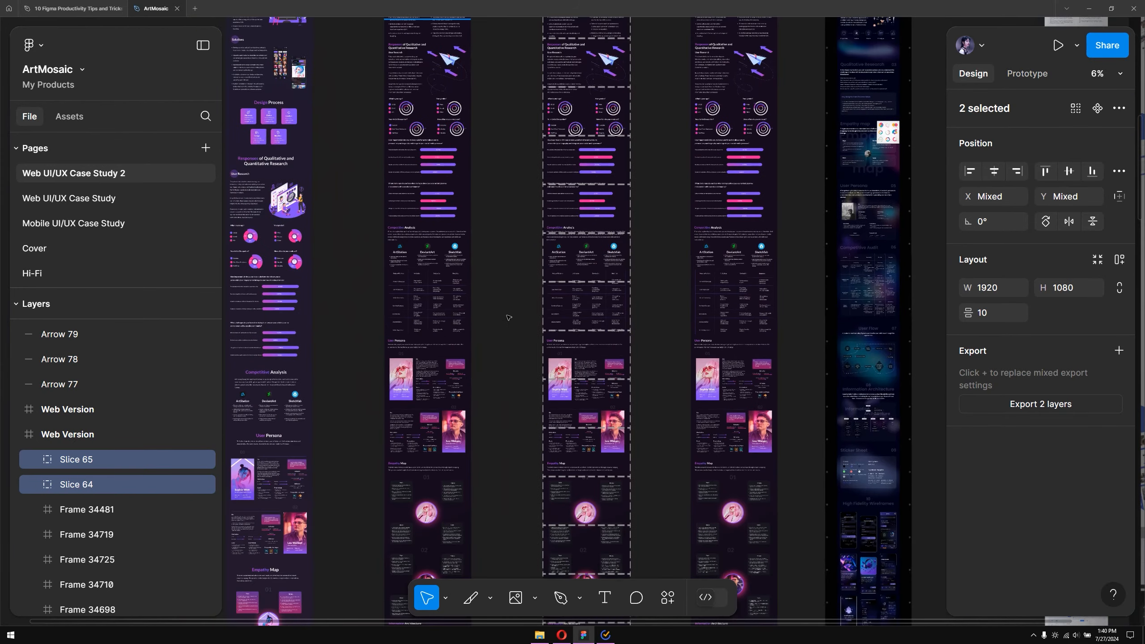
{"action": "left_click_drag", "start_coordinate": [496, 471], "coordinate": [451, 492]}
{"action": "left_click_drag", "start_coordinate": [465, 270], "coordinate": [494, 510]}
{"action": "scroll", "coordinate": [492, 383], "scroll_direction": "up", "scroll_amount": 3}
{"action": "left_click_drag", "start_coordinate": [494, 361], "coordinate": [521, 539]}
{"action": "left_click_drag", "start_coordinate": [534, 372], "coordinate": [537, 396]}
{"action": "left_click", "coordinate": [563, 357]}
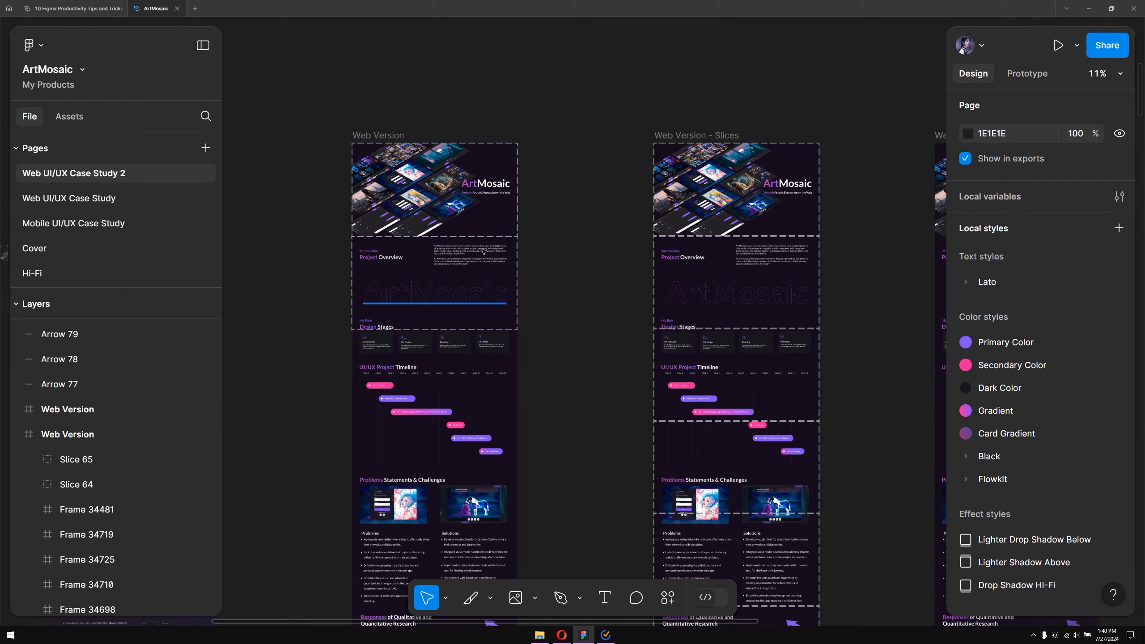
{"action": "scroll", "coordinate": [508, 232], "scroll_direction": "right", "scroll_amount": 3}
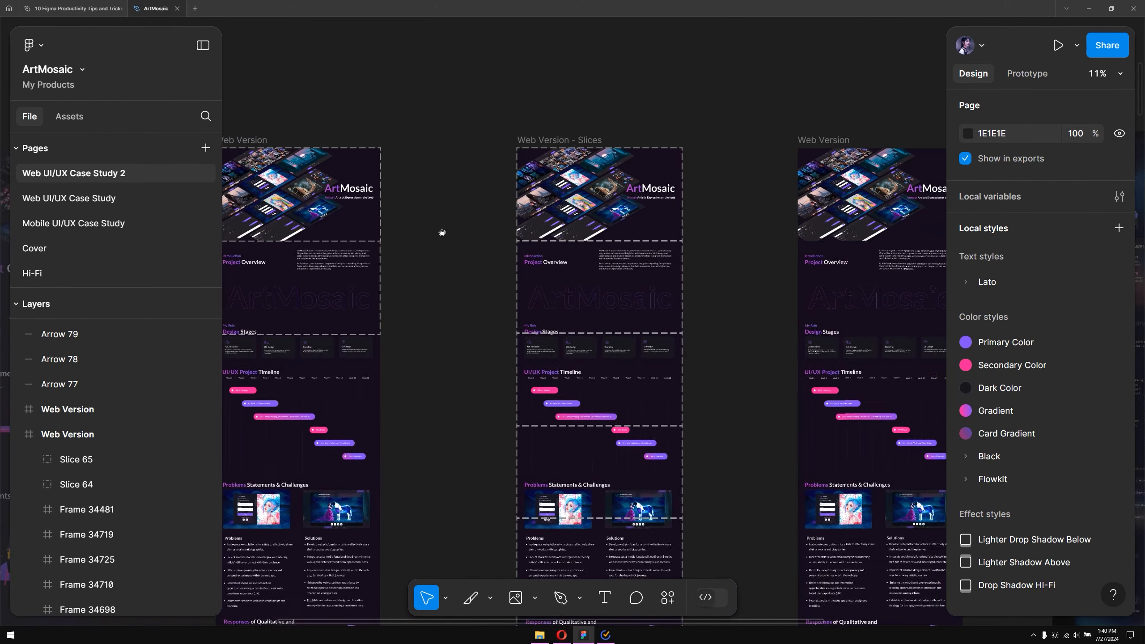
Select all 63 slices inside the Web Version - Slices frame
{"action": "left_click", "coordinate": [539, 141]}
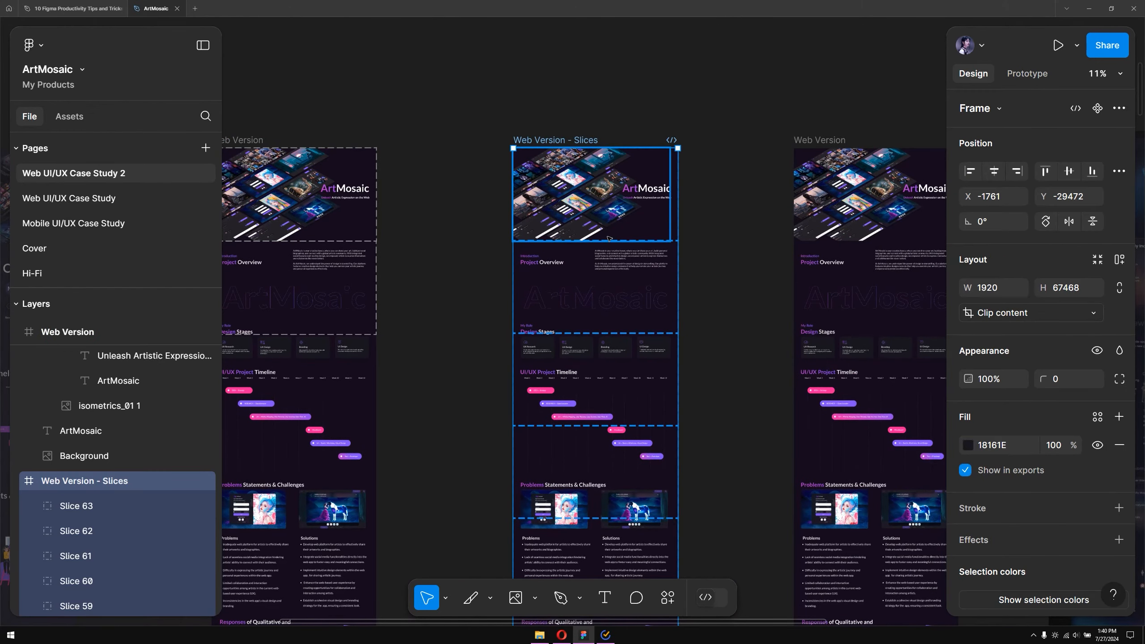
{"action": "scroll", "coordinate": [608, 271], "scroll_direction": "right", "scroll_amount": 3}
{"action": "scroll", "coordinate": [608, 271], "scroll_direction": "down", "scroll_amount": 1}
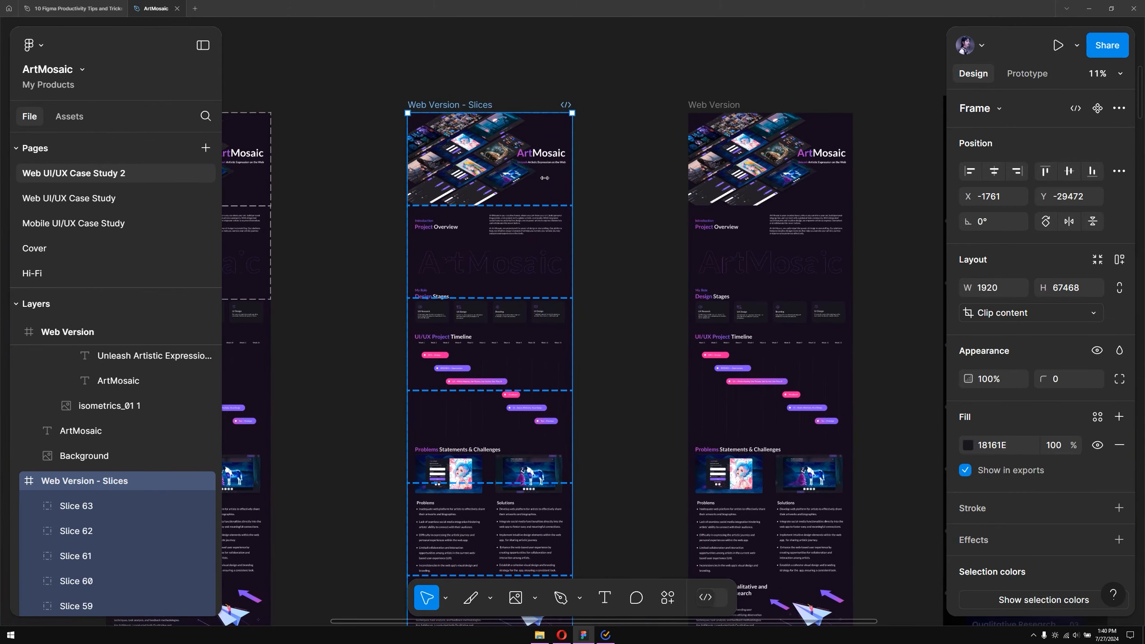
{"action": "scroll", "coordinate": [545, 177], "scroll_direction": "down", "scroll_amount": 5}
{"action": "scroll", "coordinate": [532, 217], "scroll_direction": "up", "scroll_amount": 2}
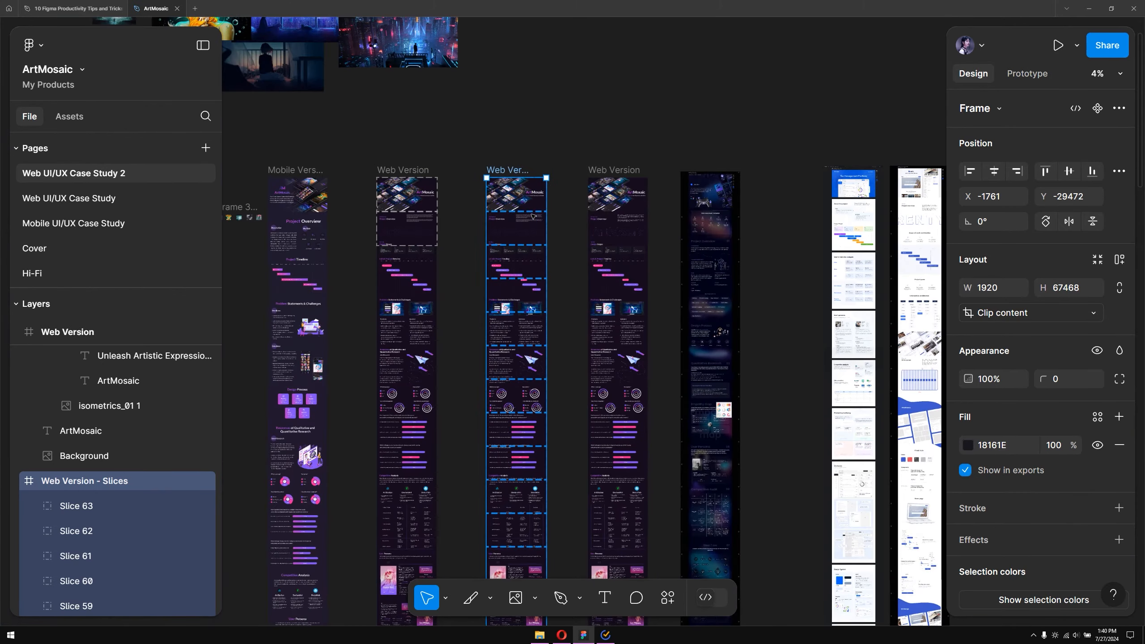
{"action": "scroll", "coordinate": [533, 217], "scroll_direction": "up", "scroll_amount": 6}
{"action": "scroll", "coordinate": [168, 500], "scroll_direction": "up", "scroll_amount": 8}
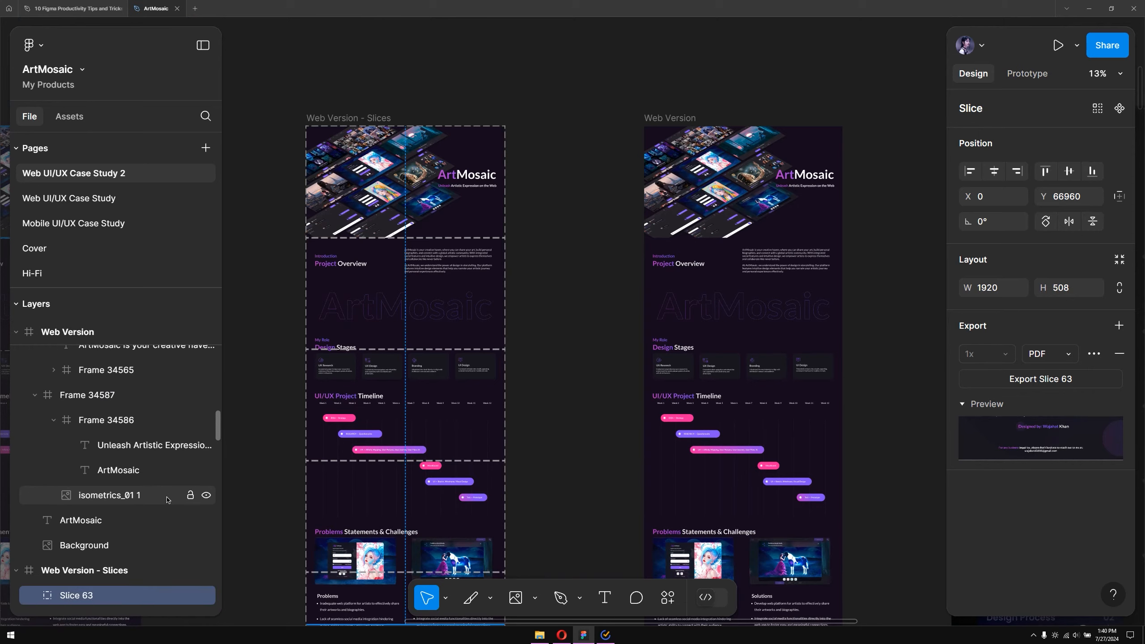
{"action": "scroll", "coordinate": [168, 500], "scroll_direction": "up", "scroll_amount": 5}
{"action": "scroll", "coordinate": [168, 500], "scroll_direction": "down", "scroll_amount": 10}
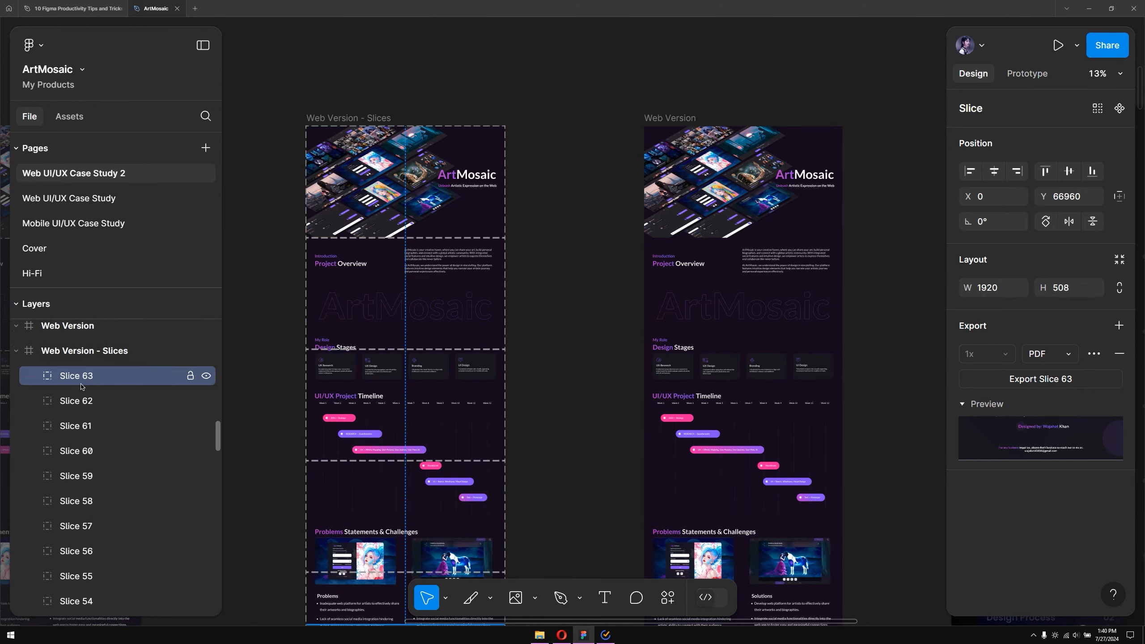
{"action": "scroll", "coordinate": [81, 386], "scroll_direction": "up", "scroll_amount": 1}
{"action": "scroll", "coordinate": [88, 407], "scroll_direction": "down", "scroll_amount": 10}
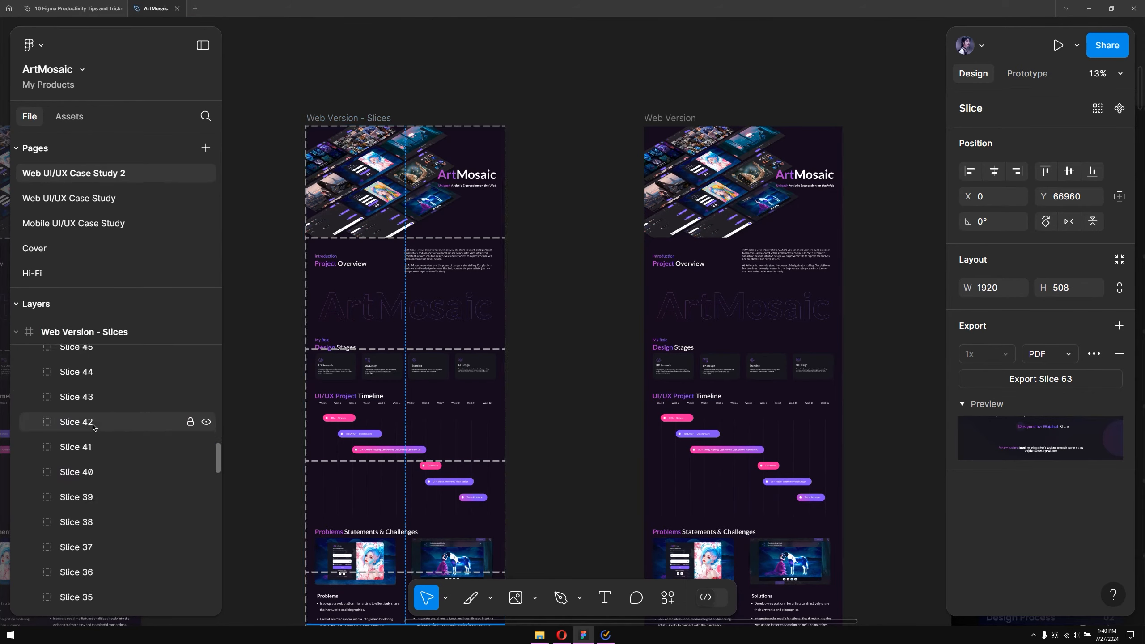
{"action": "scroll", "coordinate": [93, 427], "scroll_direction": "down", "scroll_amount": 13}
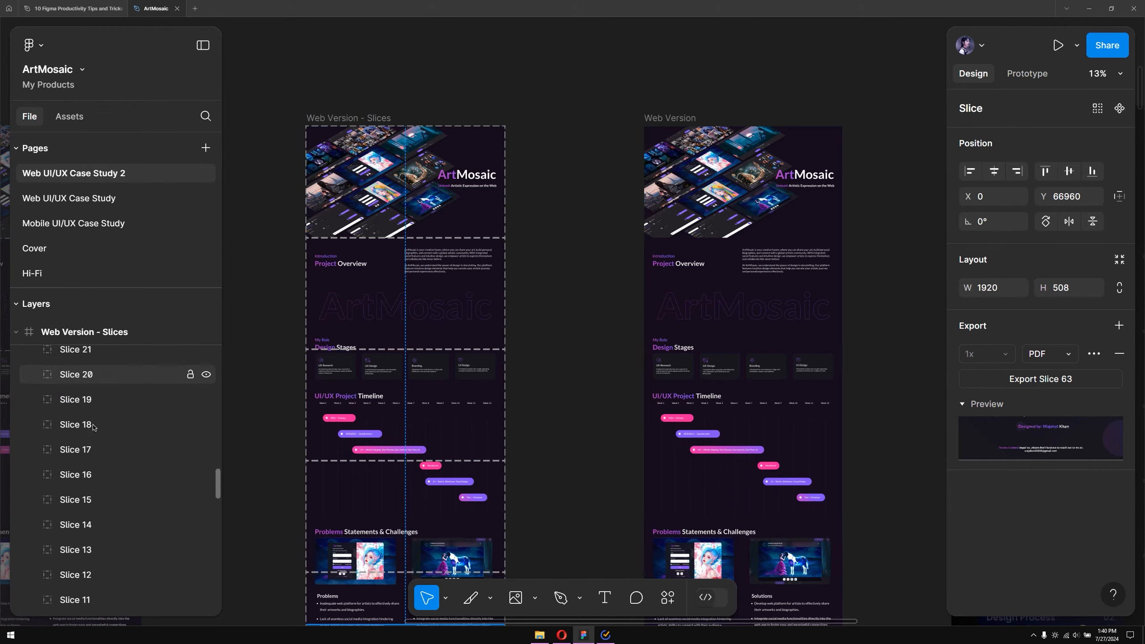
{"action": "scroll", "coordinate": [93, 427], "scroll_direction": "down", "scroll_amount": 9}
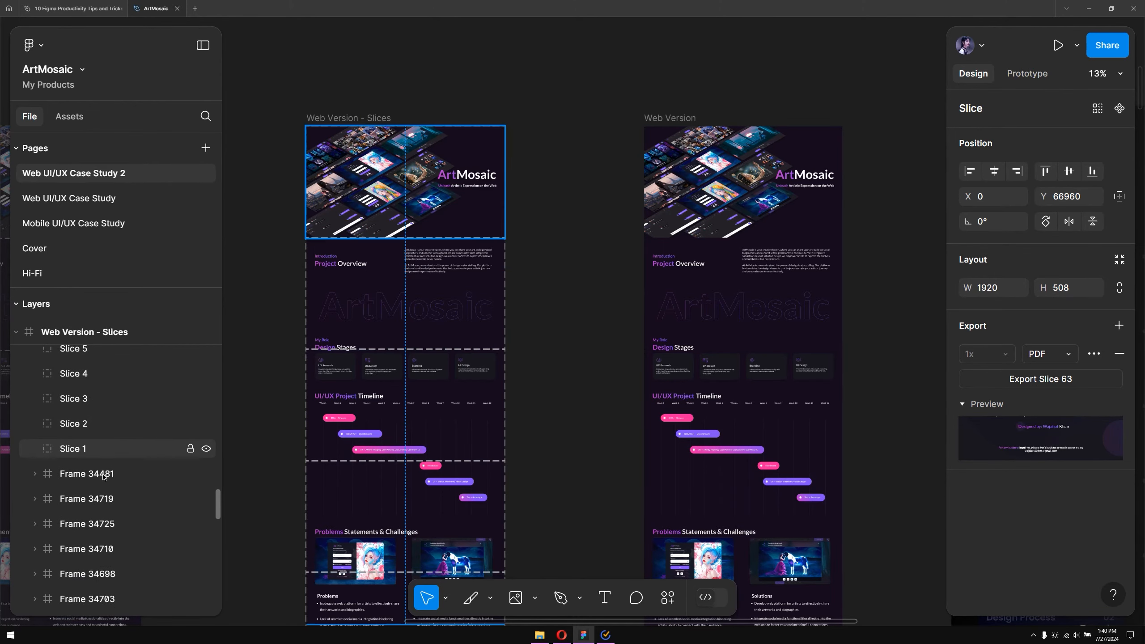
{"action": "left_click", "coordinate": [112, 456], "text": "shift"}
Set the export format of the selected slices to JPG
{"action": "scroll", "coordinate": [462, 285], "scroll_direction": "down", "scroll_amount": 5}
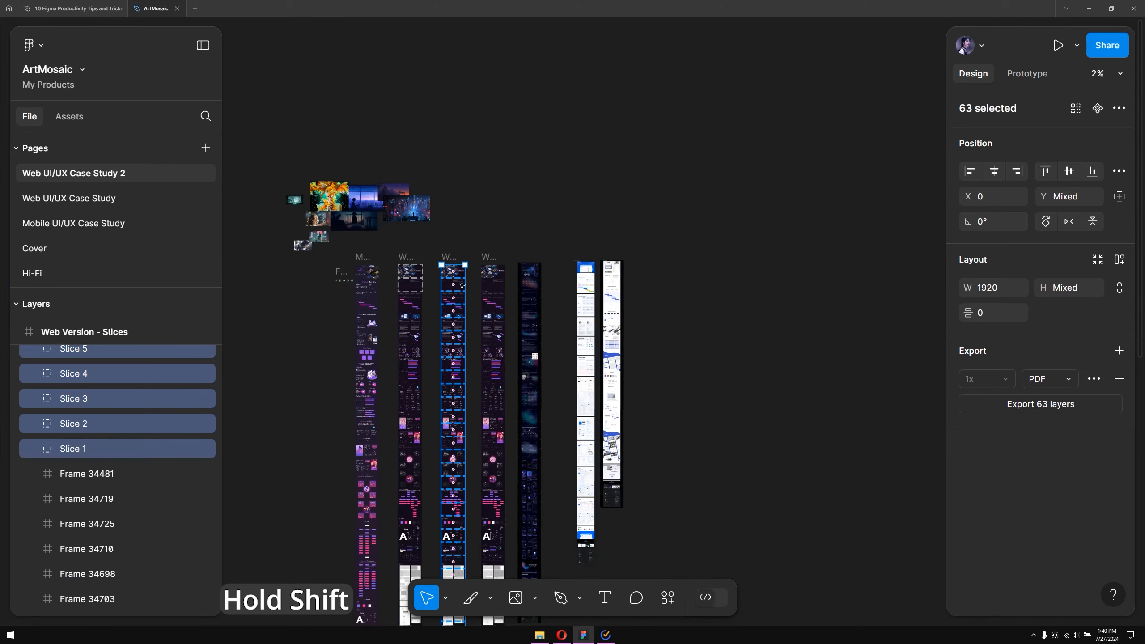
{"action": "scroll", "coordinate": [462, 285], "scroll_direction": "up", "scroll_amount": 5}
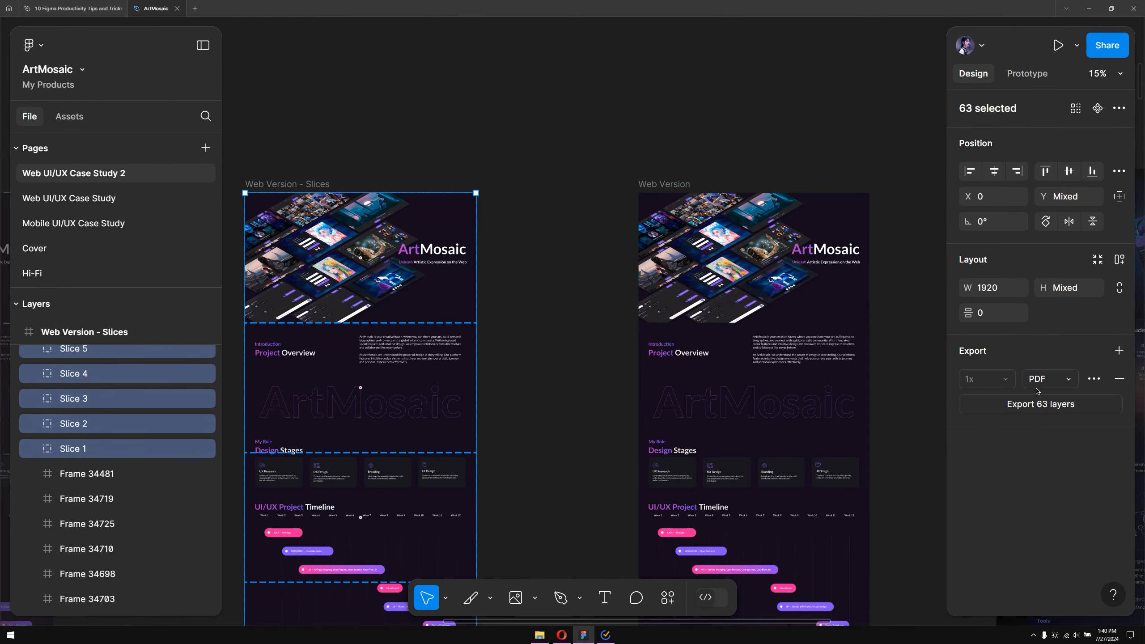
{"action": "left_click", "coordinate": [1075, 381]}
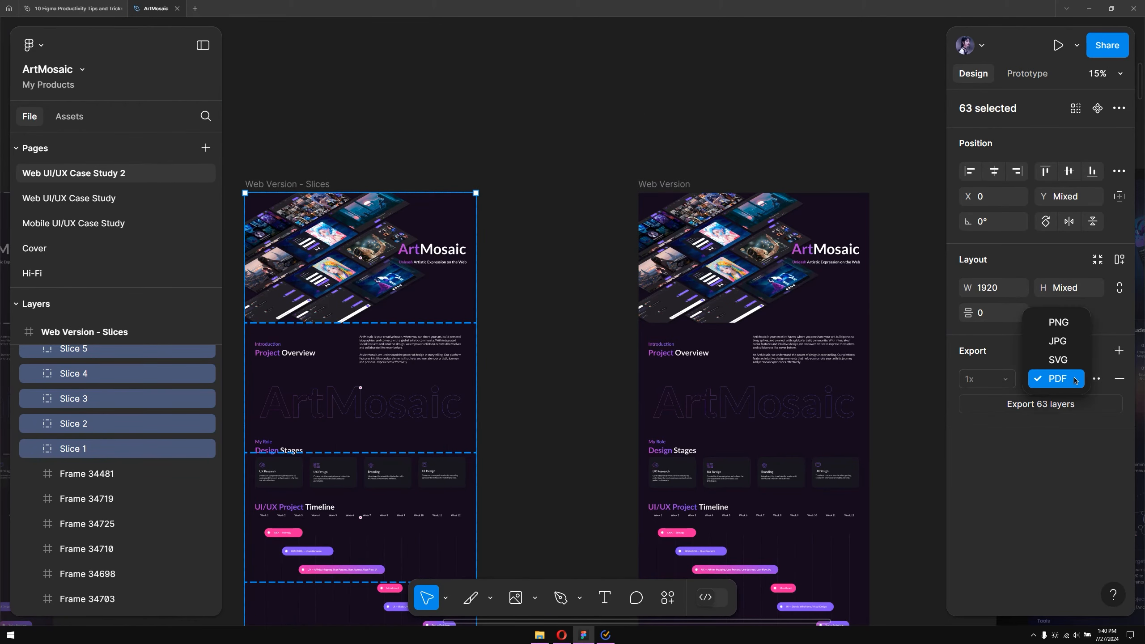
{"action": "left_click", "coordinate": [1057, 341]}
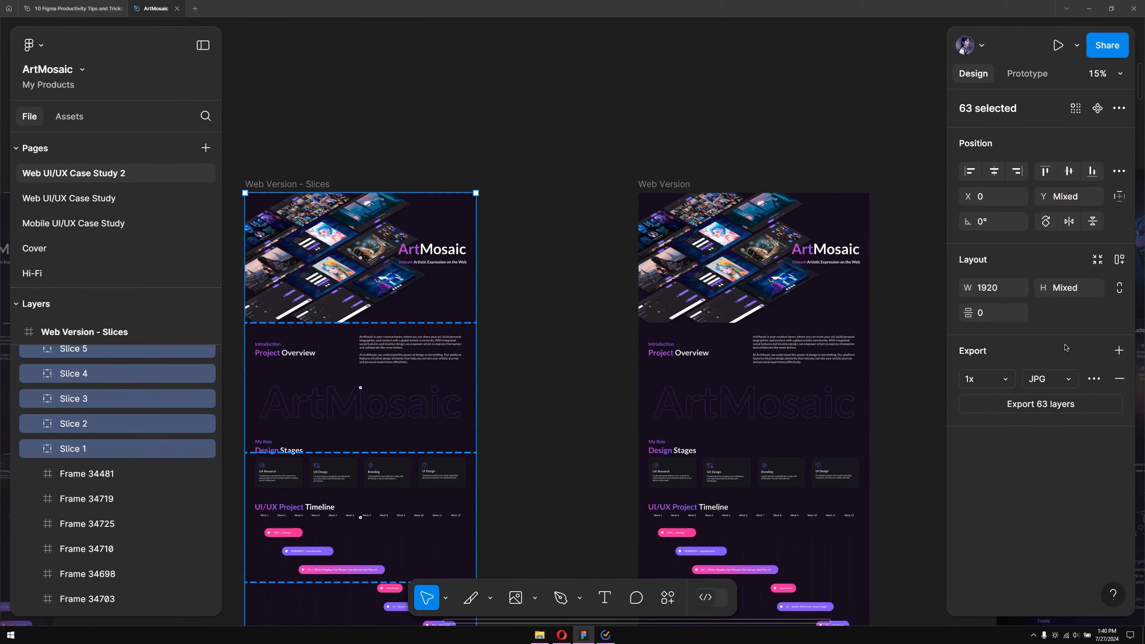
Export the 63 slices into a newly created folder named New folder
{"action": "left_click", "coordinate": [1048, 408]}
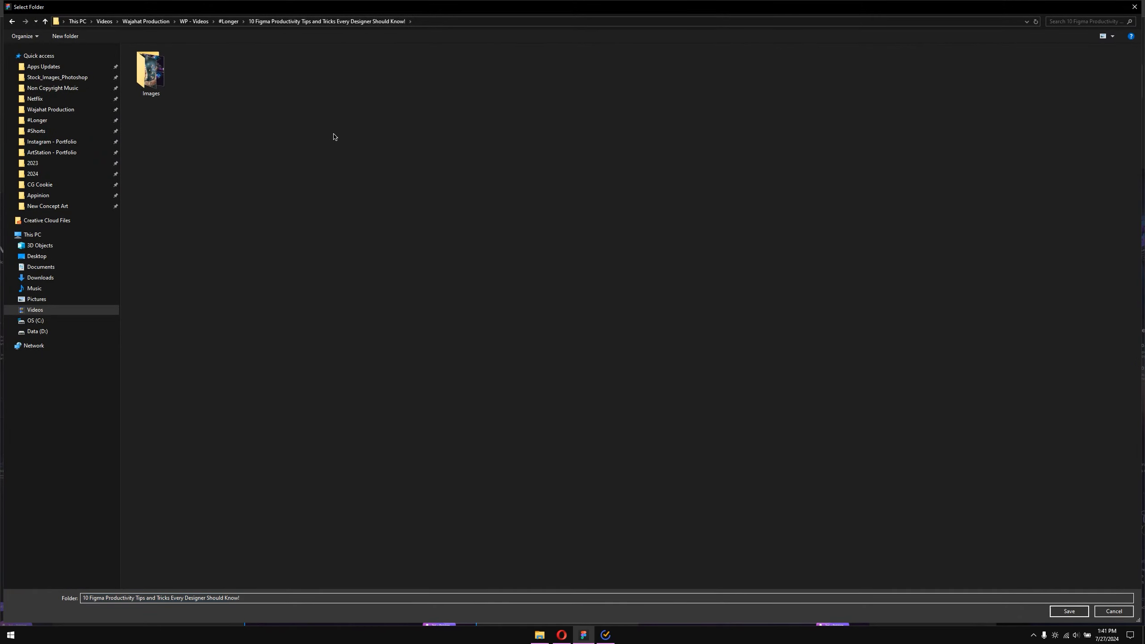
{"action": "right_click", "coordinate": [332, 135]}
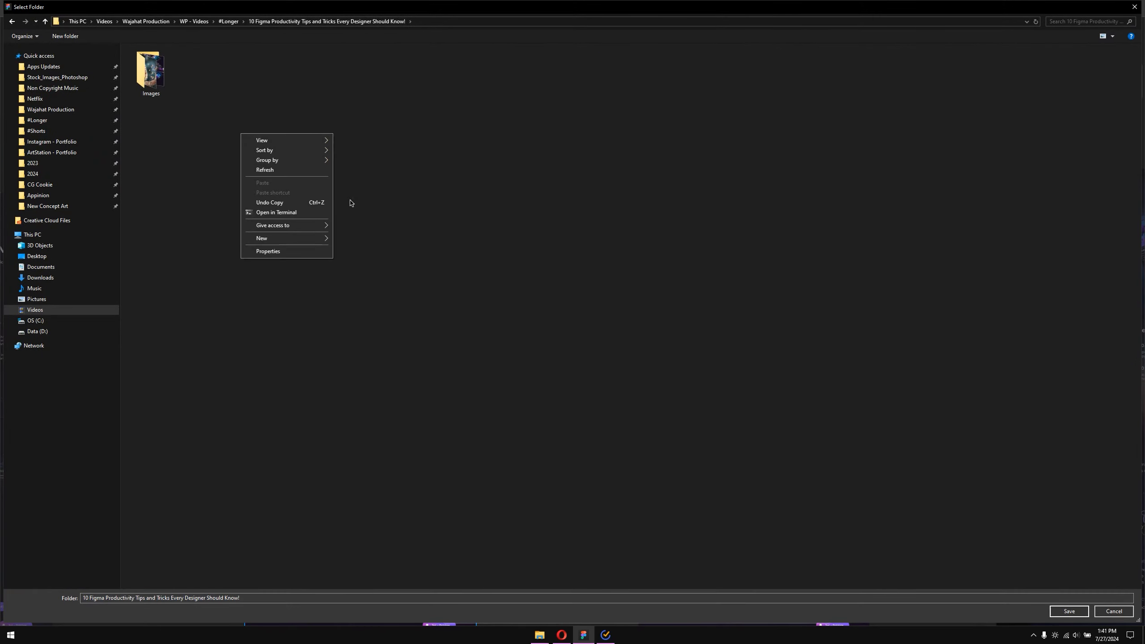
{"action": "mouse_move", "coordinate": [271, 238]}
{"action": "left_click", "coordinate": [356, 239]}
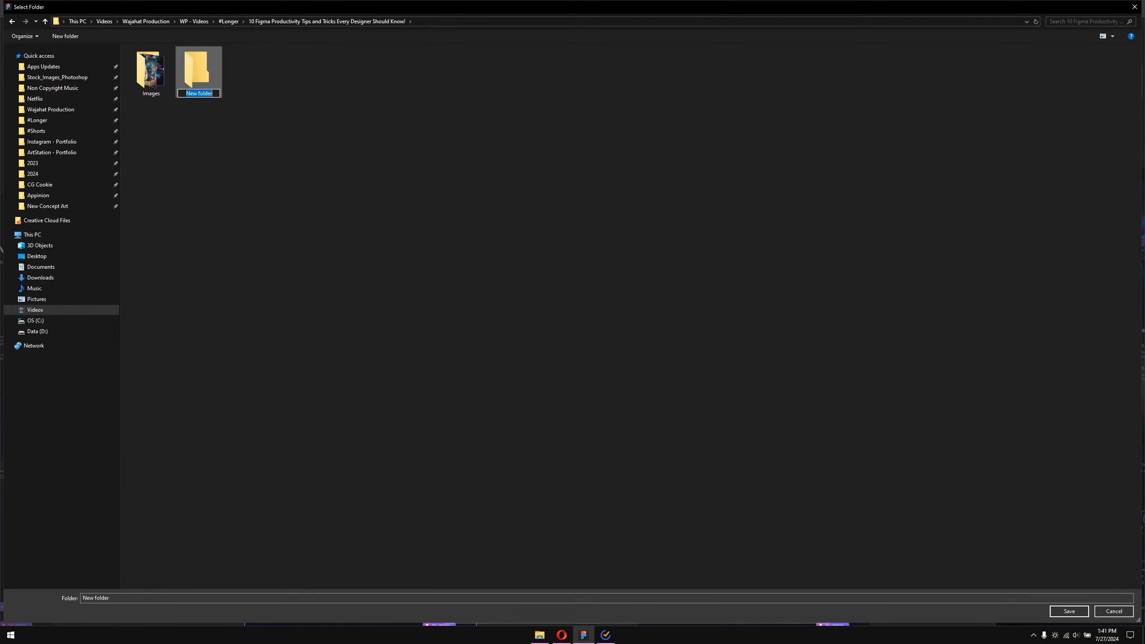
{"action": "key", "text": "Return"}
{"action": "key", "text": "Return"}
{"action": "key", "text": "Return"}
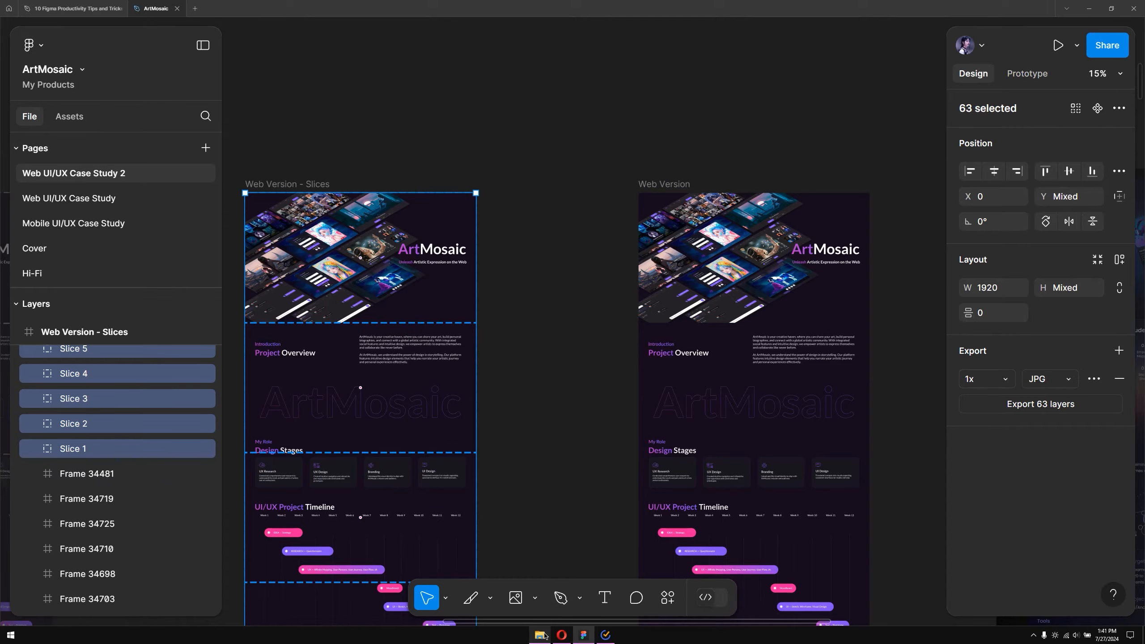
Open the exported slice images and browse through them in the image viewer
{"action": "left_click", "coordinate": [541, 636]}
{"action": "double_click", "coordinate": [349, 211]}
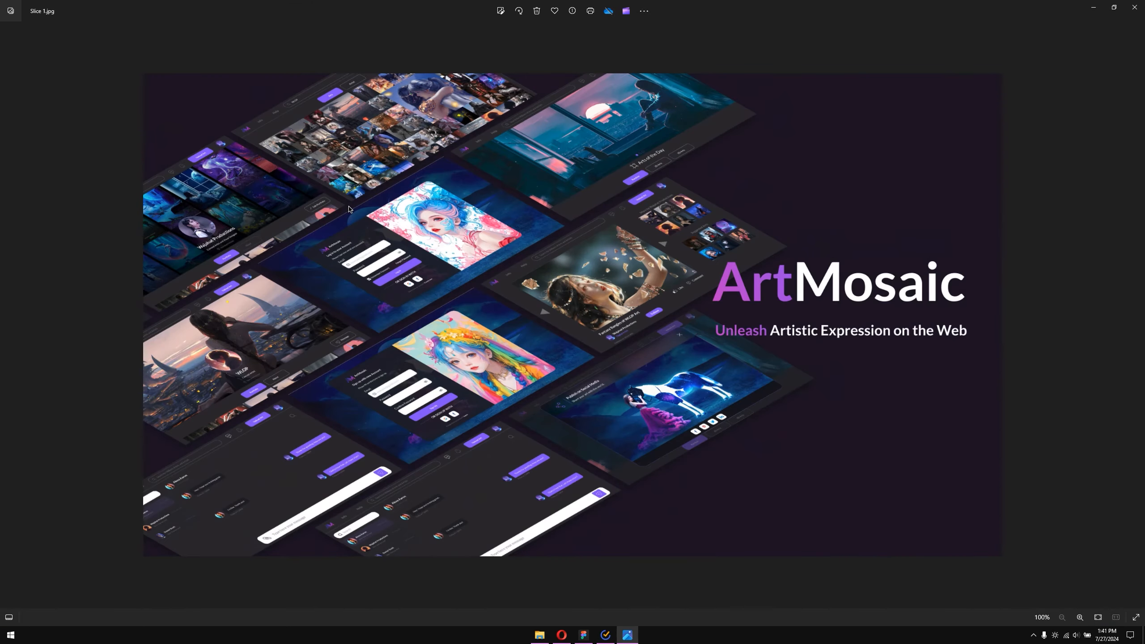
{"action": "key", "text": "Right"}
{"action": "key", "text": "Right"}
{"action": "key", "text": "Right"}
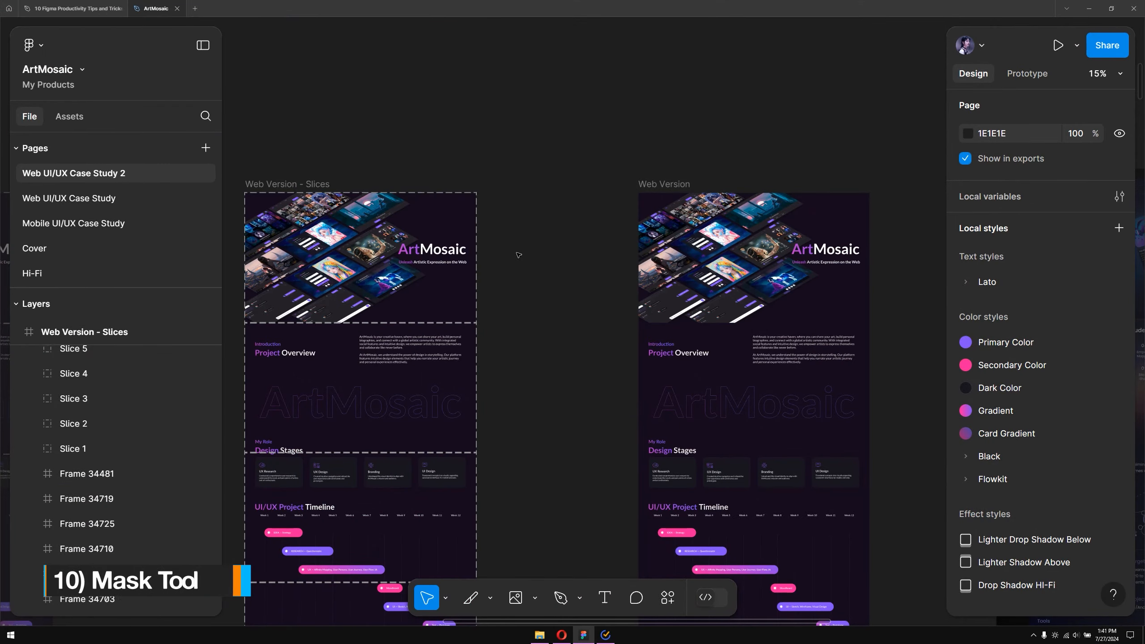
Draw a circle about 104 px wide on the empty canvas beside the case study frames with the Ellipse tool
{"action": "scroll", "coordinate": [518, 255], "scroll_direction": "down", "scroll_amount": 10}
{"action": "scroll", "coordinate": [522, 298], "scroll_direction": "up", "scroll_amount": 5}
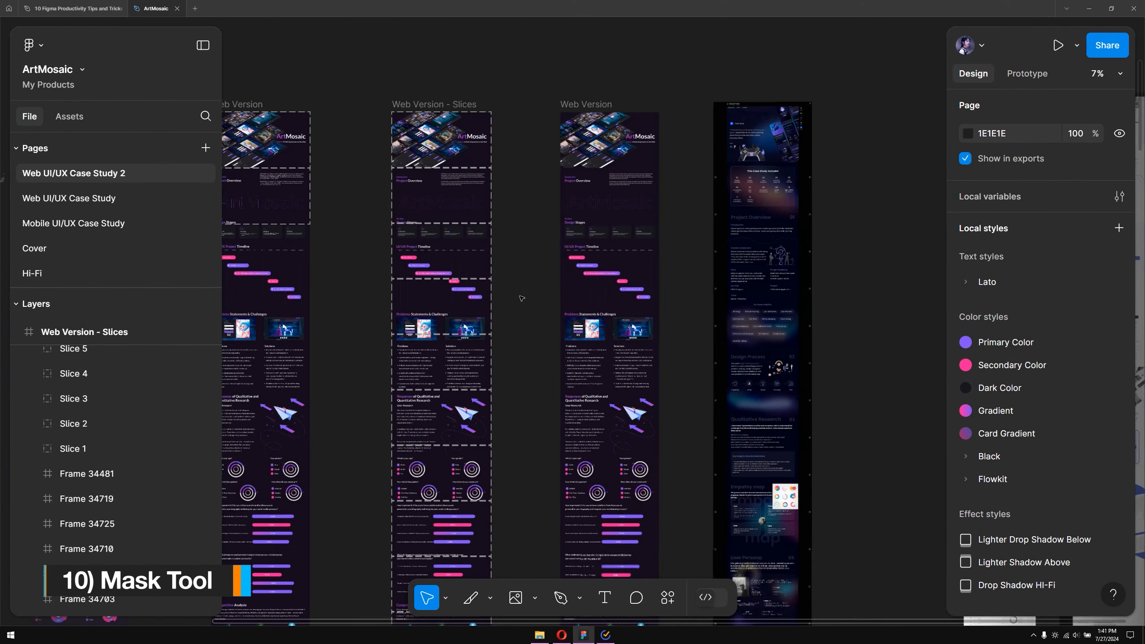
{"action": "scroll", "coordinate": [521, 324], "scroll_direction": "down", "scroll_amount": 5}
{"action": "scroll", "coordinate": [311, 312], "scroll_direction": "up", "scroll_amount": 9}
{"action": "scroll", "coordinate": [311, 312], "scroll_direction": "down", "scroll_amount": 1}
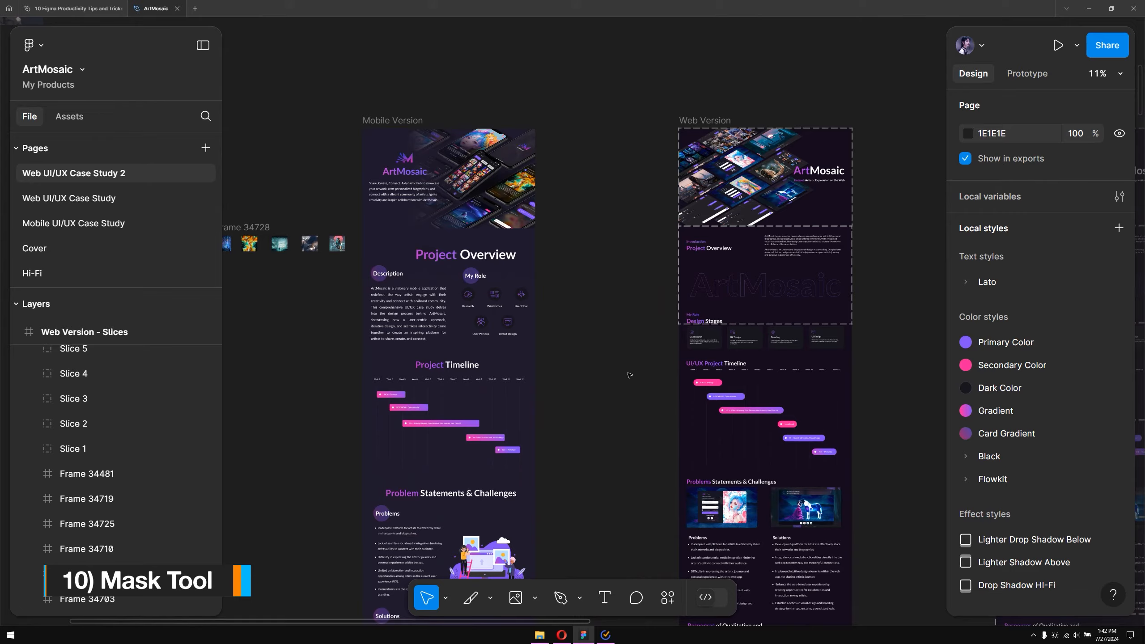
{"action": "scroll", "coordinate": [629, 375], "scroll_direction": "up", "scroll_amount": 5}
{"action": "left_click", "coordinate": [491, 598]}
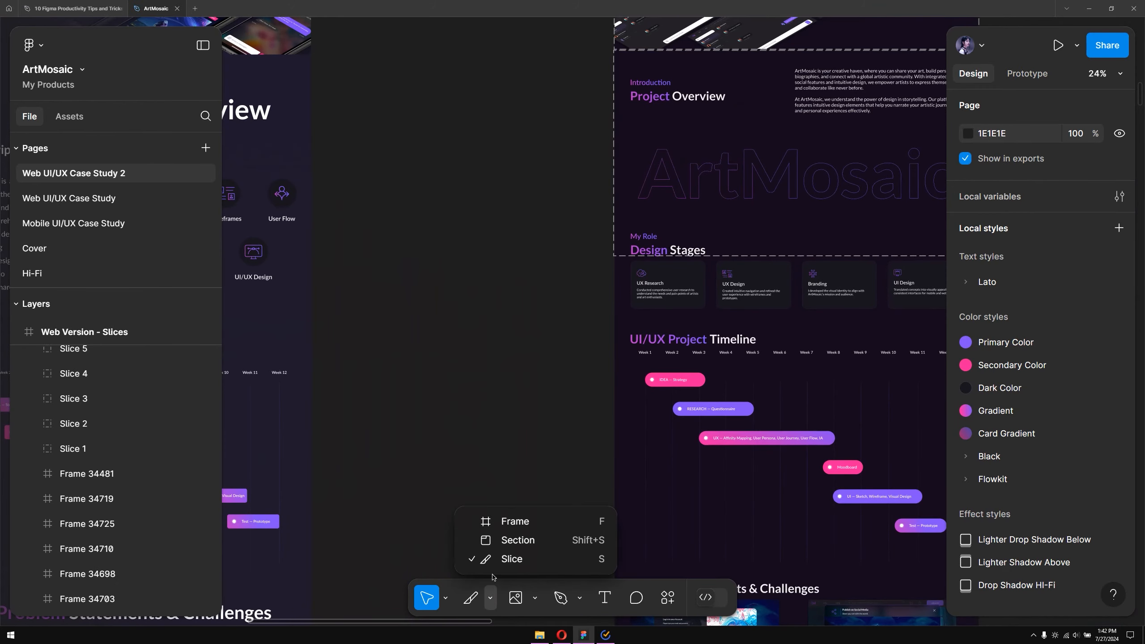
{"action": "left_click", "coordinate": [535, 597]}
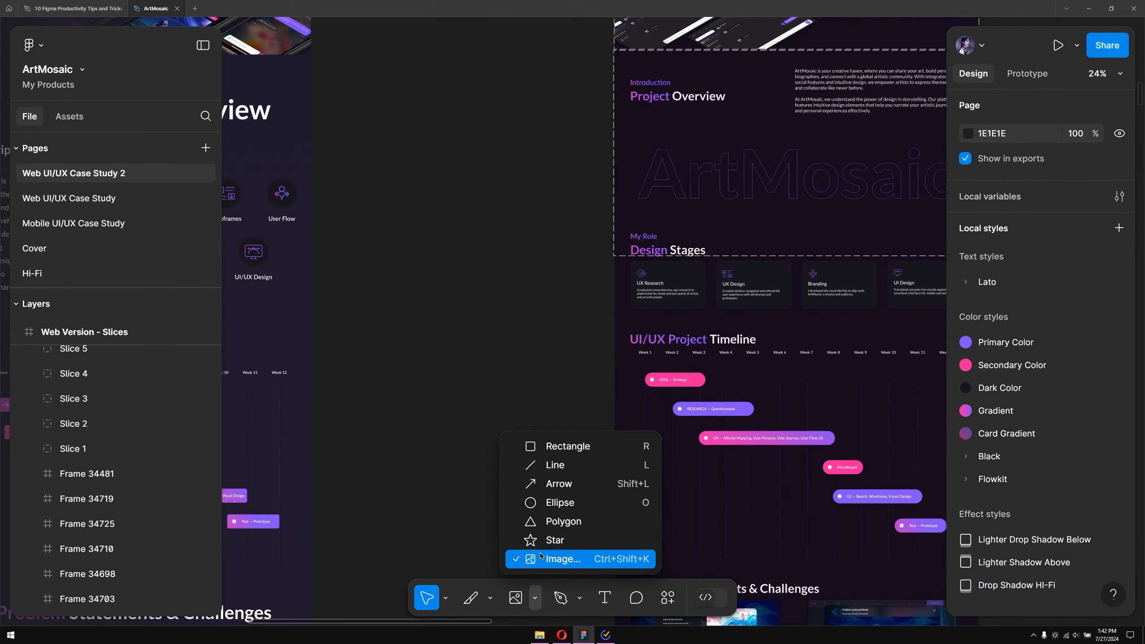
{"action": "left_click", "coordinate": [546, 501]}
{"action": "left_click_drag", "start_coordinate": [380, 240], "coordinate": [497, 356]}
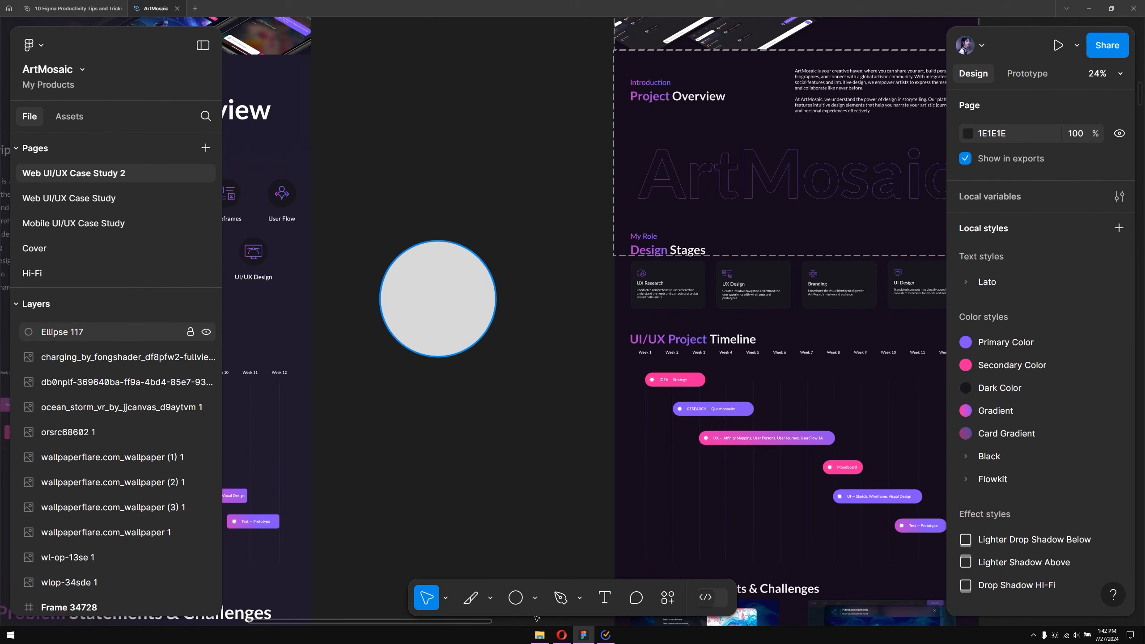
Open the Images folder in the file explorer and drag an image onto the canvas over the circle
{"action": "left_click", "coordinate": [539, 636]}
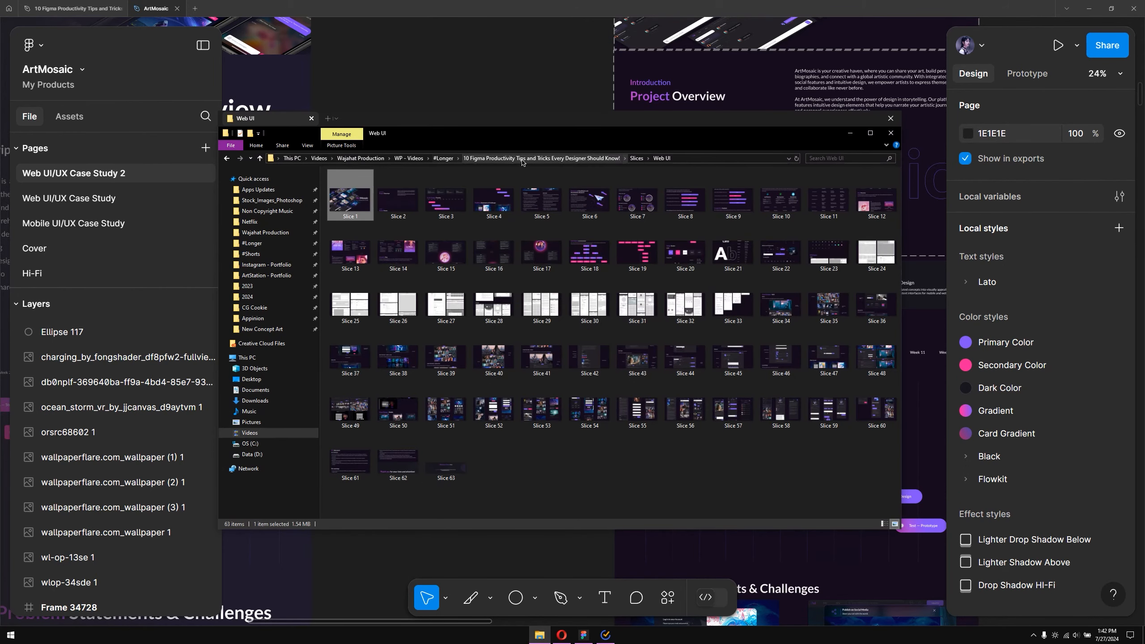
{"action": "left_click", "coordinate": [635, 159]}
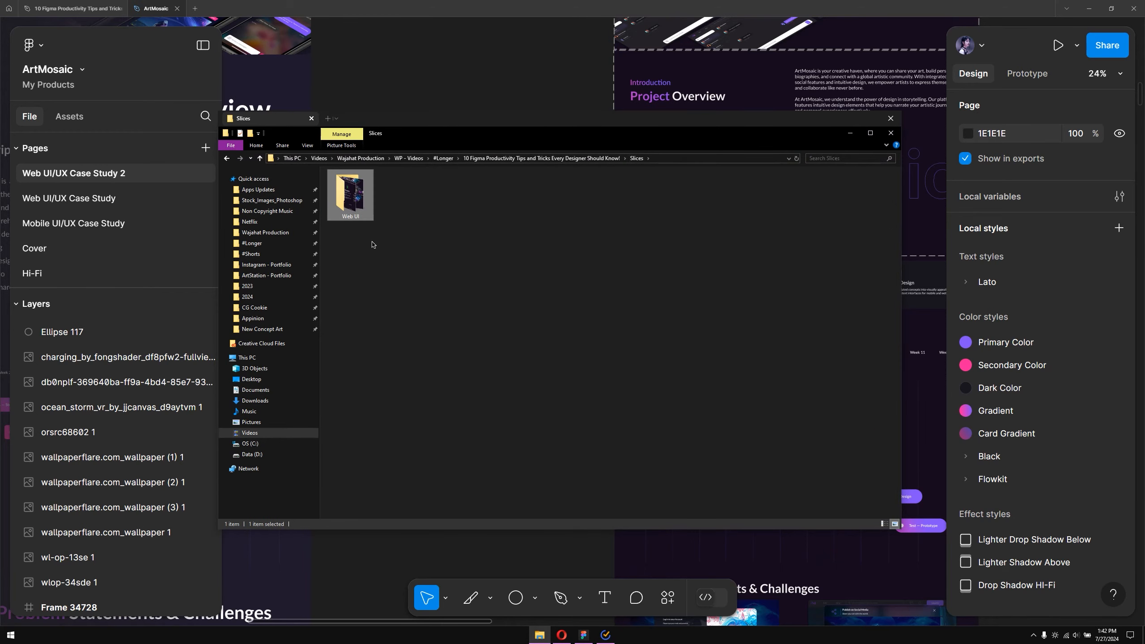
{"action": "left_click", "coordinate": [560, 159]}
{"action": "left_click", "coordinate": [371, 200]}
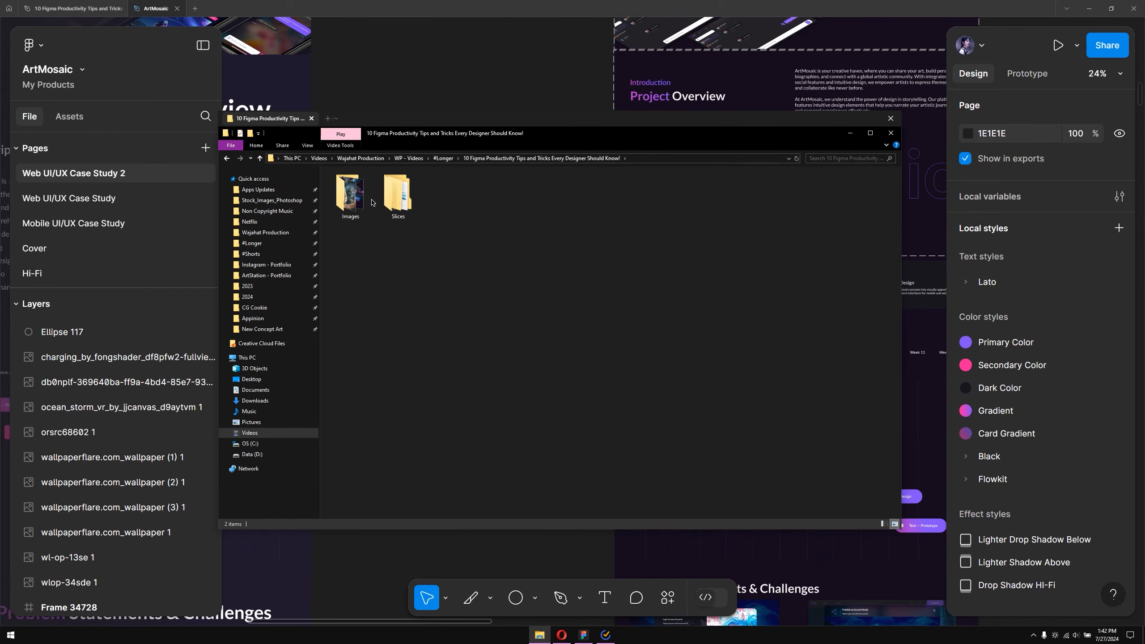
{"action": "double_click", "coordinate": [362, 197]}
{"action": "left_click_drag", "start_coordinate": [419, 133], "coordinate": [708, 391]}
{"action": "left_click_drag", "start_coordinate": [687, 460], "coordinate": [465, 277]}
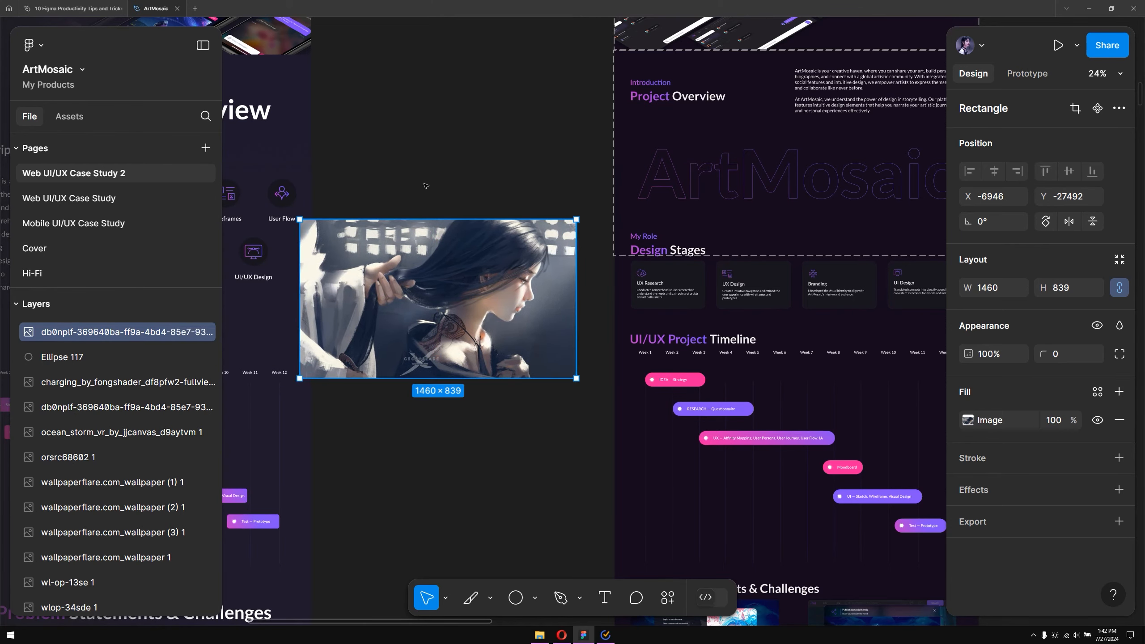
Select both the image and the circle together and use the selection as a mask
{"action": "left_click_drag", "start_coordinate": [378, 162], "coordinate": [526, 427]}
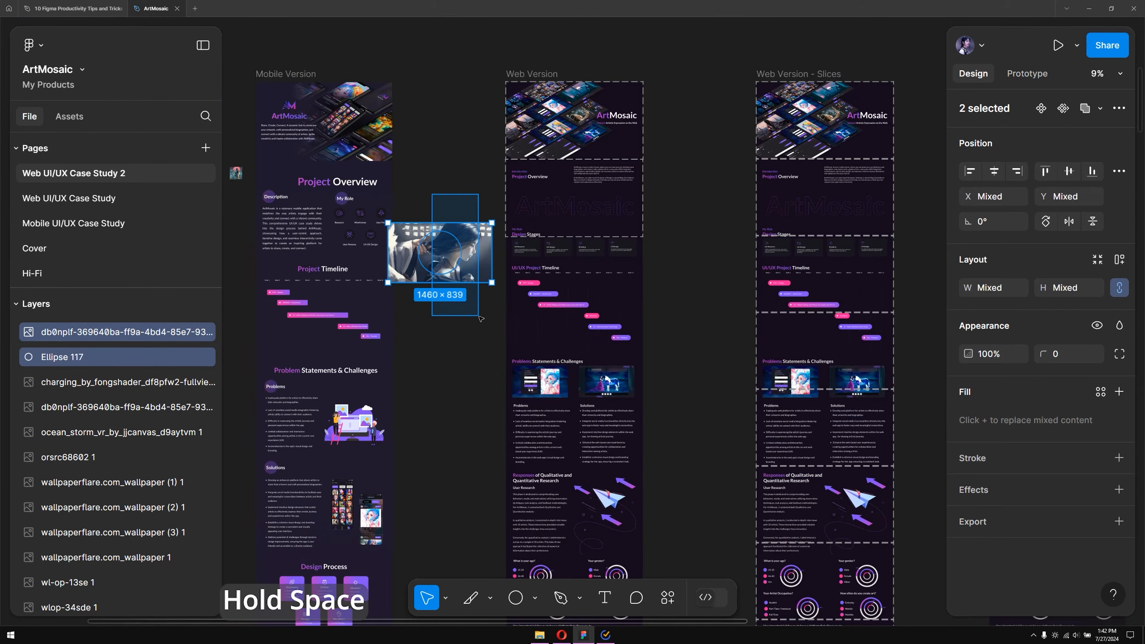
{"action": "left_click_drag", "start_coordinate": [479, 319], "coordinate": [519, 156]}
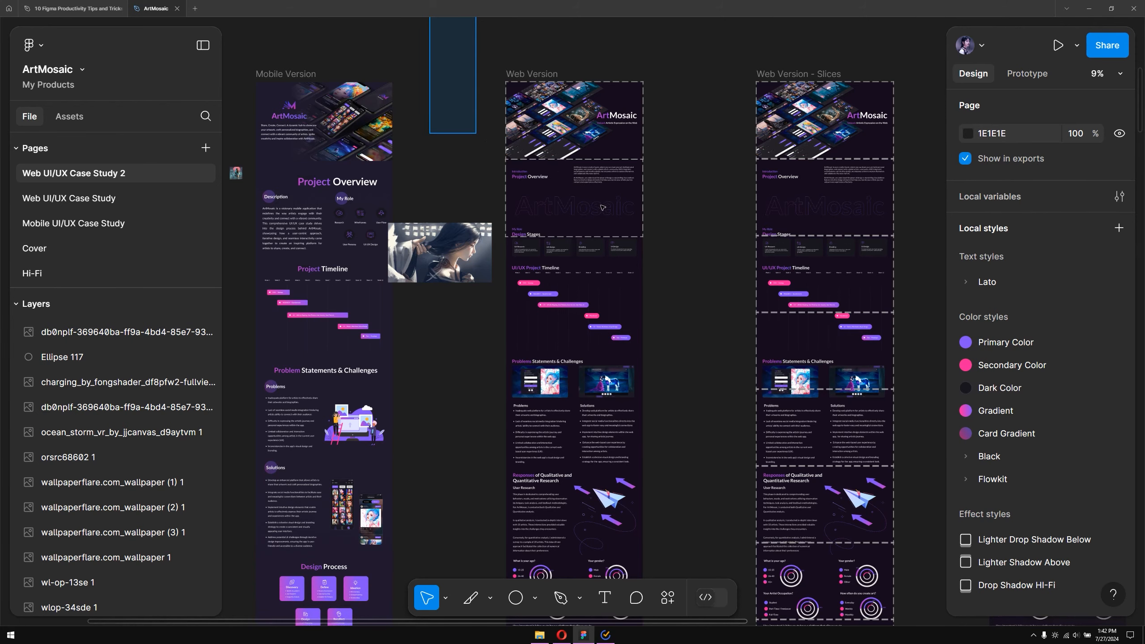
{"action": "left_click_drag", "start_coordinate": [603, 207], "coordinate": [701, 193]}
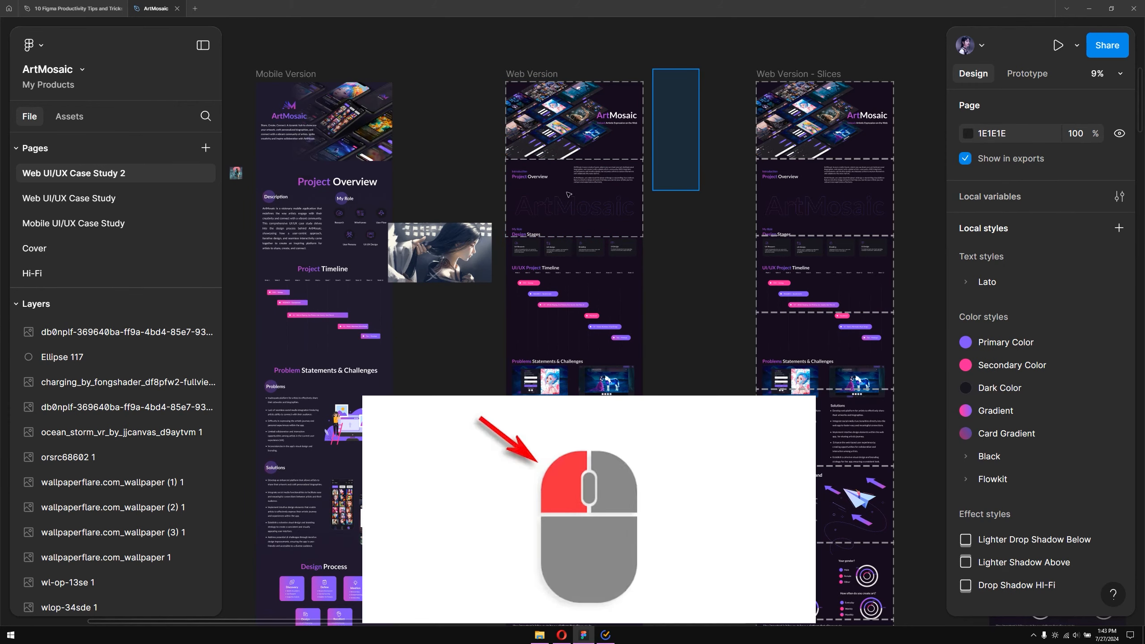
{"action": "left_click_drag", "start_coordinate": [492, 199], "coordinate": [458, 318]}
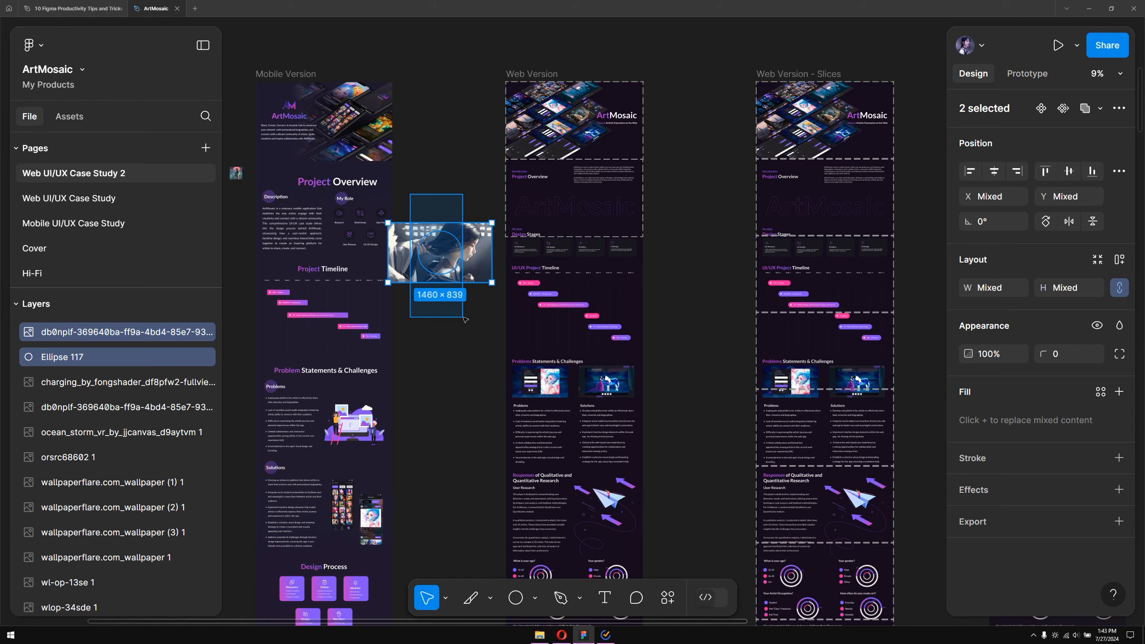
{"action": "mouse_move", "coordinate": [465, 319]}
{"action": "left_mouse_down"}
{"action": "mouse_move", "coordinate": [451, 210]}
{"action": "mouse_move", "coordinate": [323, 204]}
{"action": "mouse_move", "coordinate": [460, 289]}
{"action": "mouse_move", "coordinate": [464, 307]}
{"action": "left_mouse_up"}
{"action": "scroll", "coordinate": [444, 265], "scroll_direction": "up", "scroll_amount": 3}
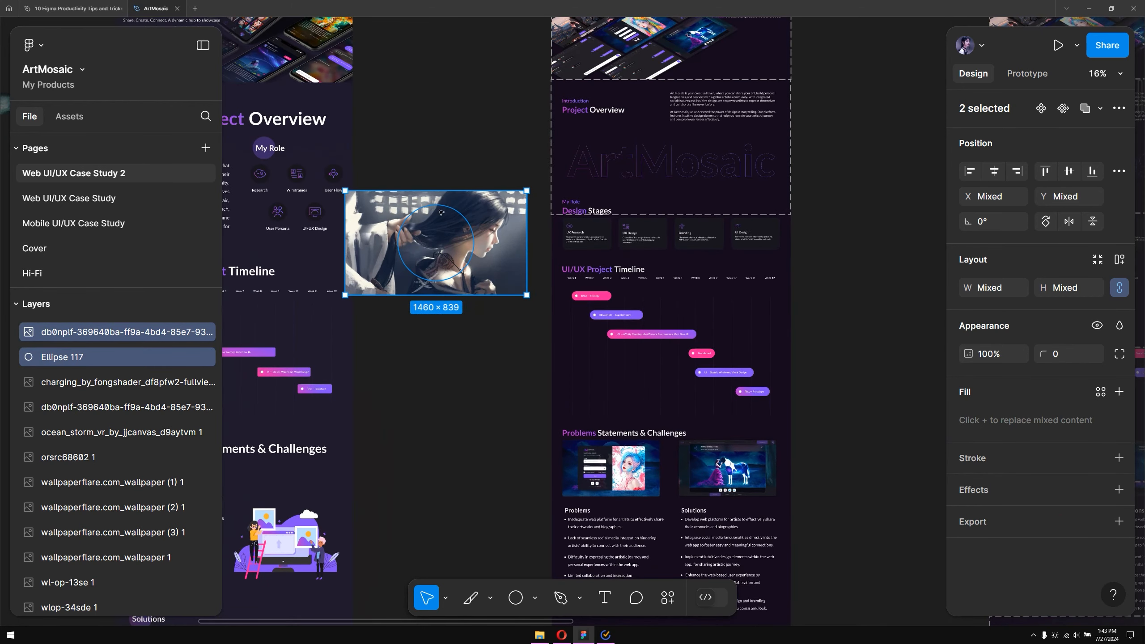
{"action": "scroll", "coordinate": [415, 229], "scroll_direction": "up", "scroll_amount": 3}
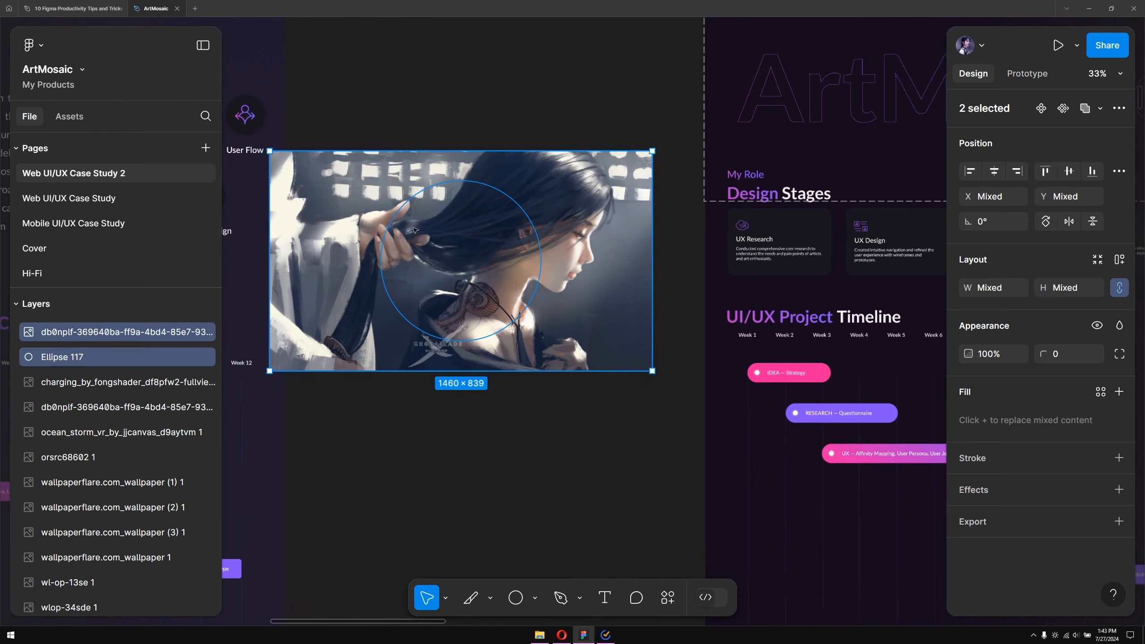
{"action": "right_click", "coordinate": [450, 251]}
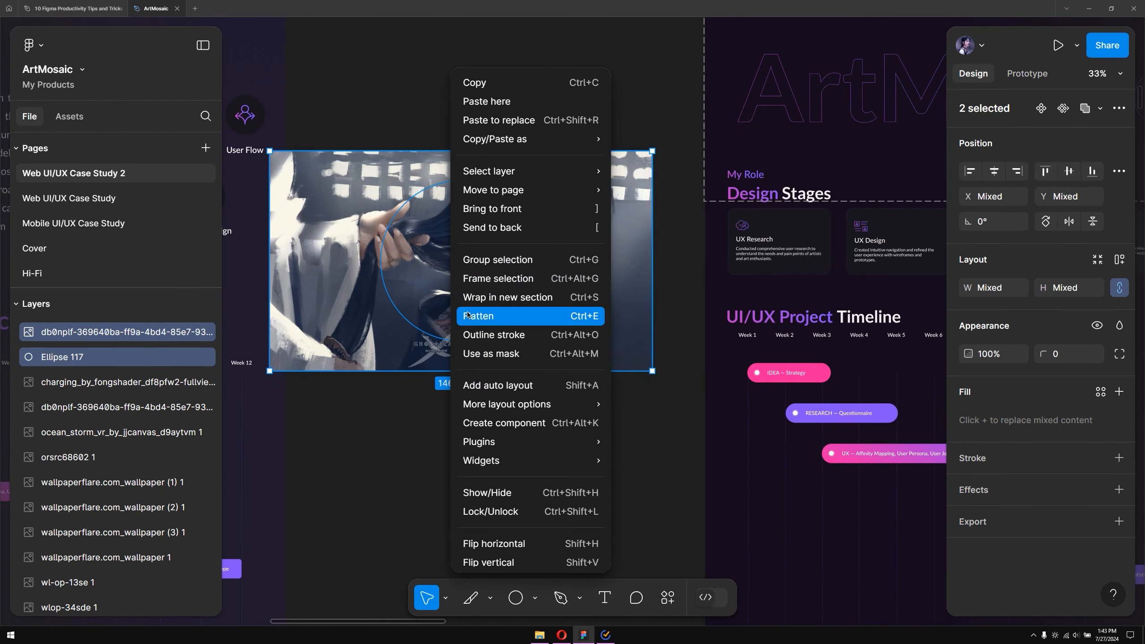
{"action": "left_click", "coordinate": [509, 347]}
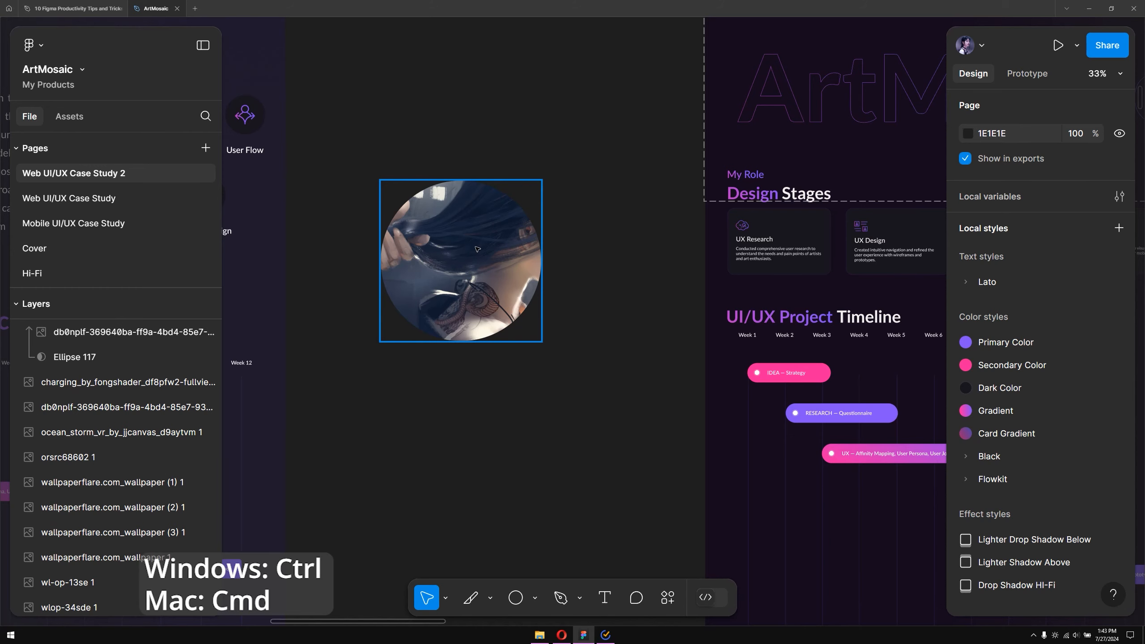
Select the masked image, switch its image fill mode to Crop, and reposition the picture inside the circle
{"action": "left_click", "coordinate": [478, 249], "text": "ctrl"}
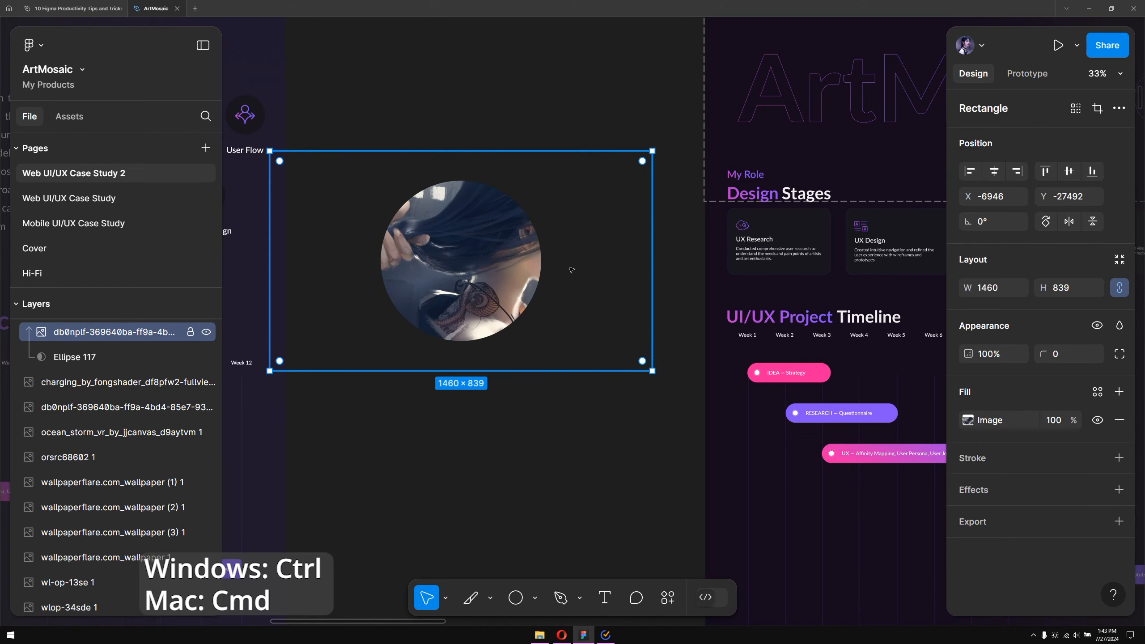
{"action": "left_click", "coordinate": [969, 424]}
{"action": "left_click", "coordinate": [802, 287]}
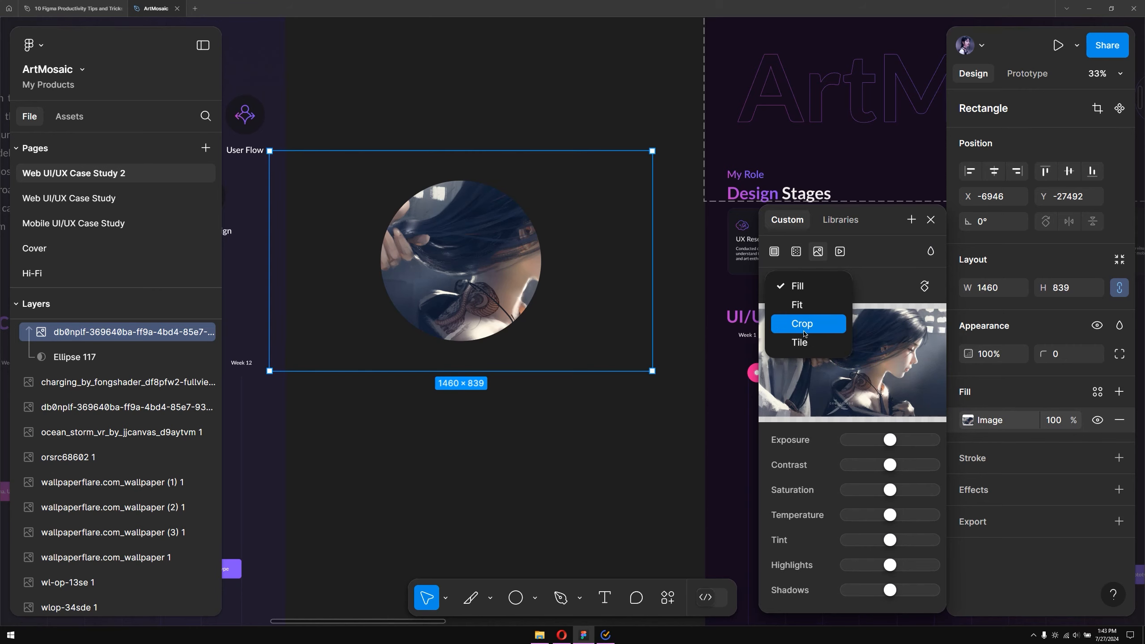
{"action": "left_click", "coordinate": [802, 324]}
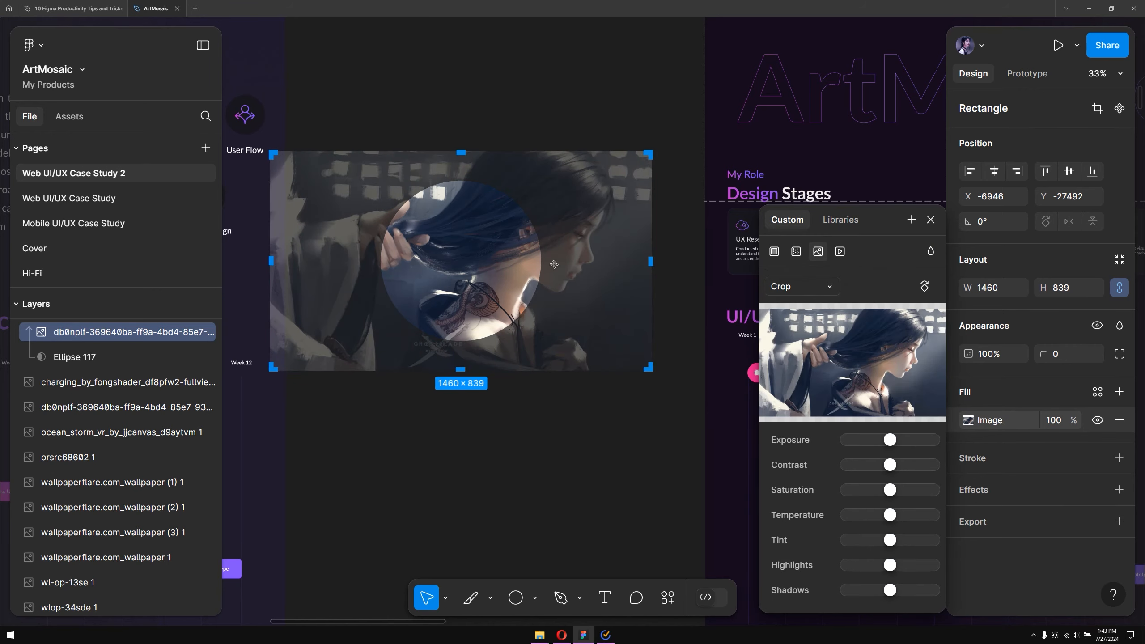
{"action": "left_click_drag", "start_coordinate": [475, 262], "coordinate": [412, 292]}
Change the image fill mode to Fit and resize the image frame to about 1106 × 823
{"action": "scroll", "coordinate": [493, 348], "scroll_direction": "down", "scroll_amount": 3}
{"action": "left_click", "coordinate": [802, 287]}
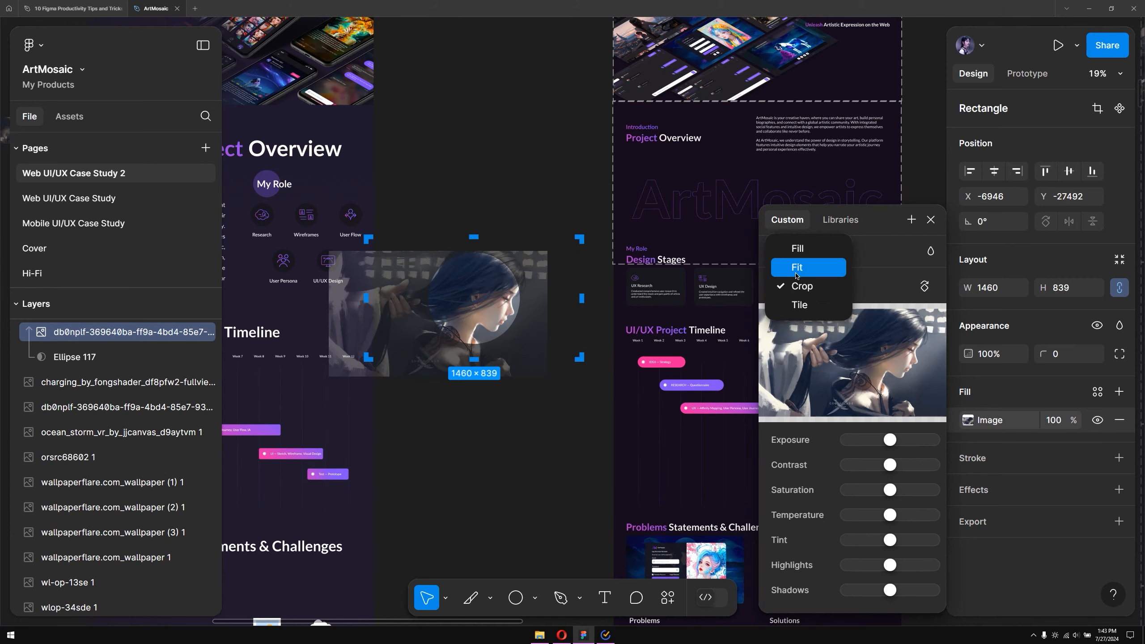
{"action": "left_click", "coordinate": [783, 266]}
{"action": "left_click_drag", "start_coordinate": [583, 235], "coordinate": [532, 237]}
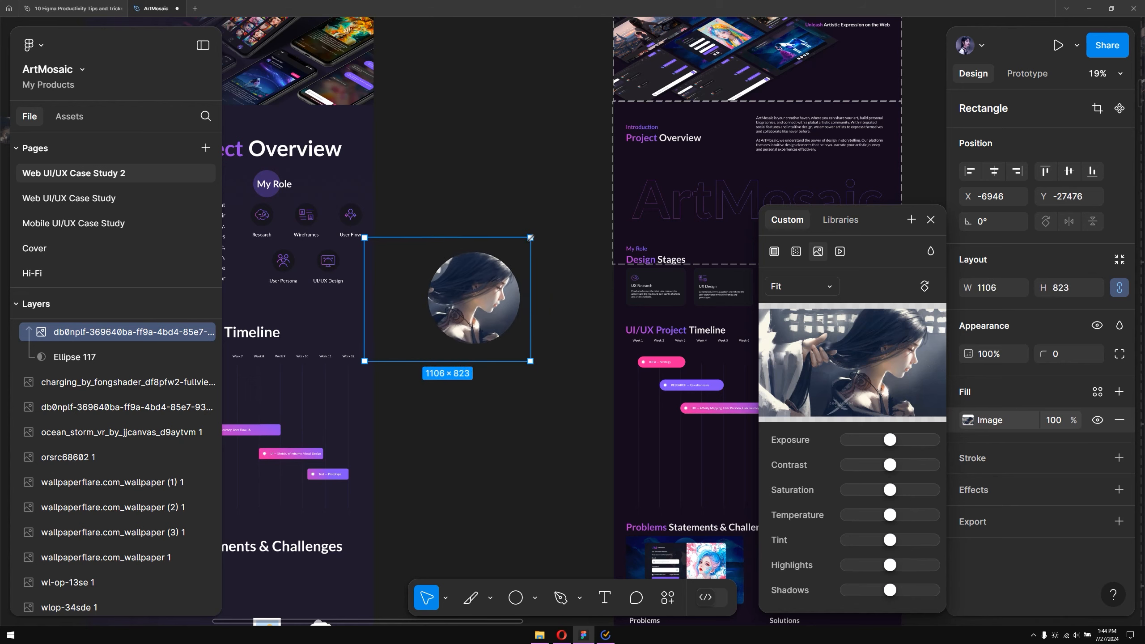
{"action": "left_click", "coordinate": [516, 400]}
{"action": "scroll", "coordinate": [518, 350], "scroll_direction": "down", "scroll_amount": 5, "text": "ctrl"}
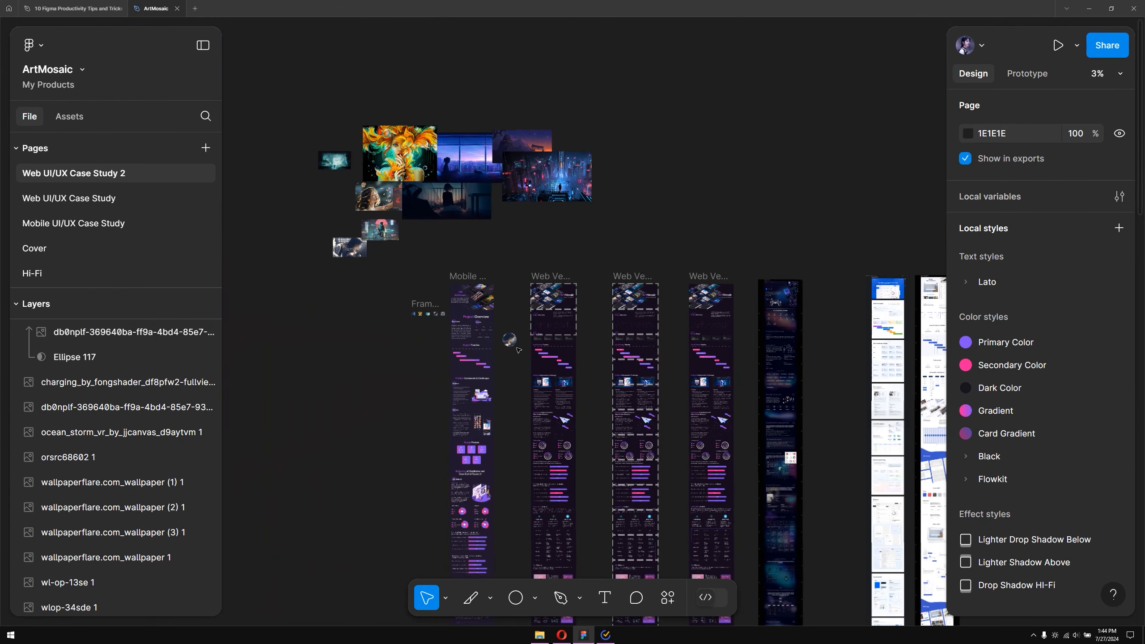